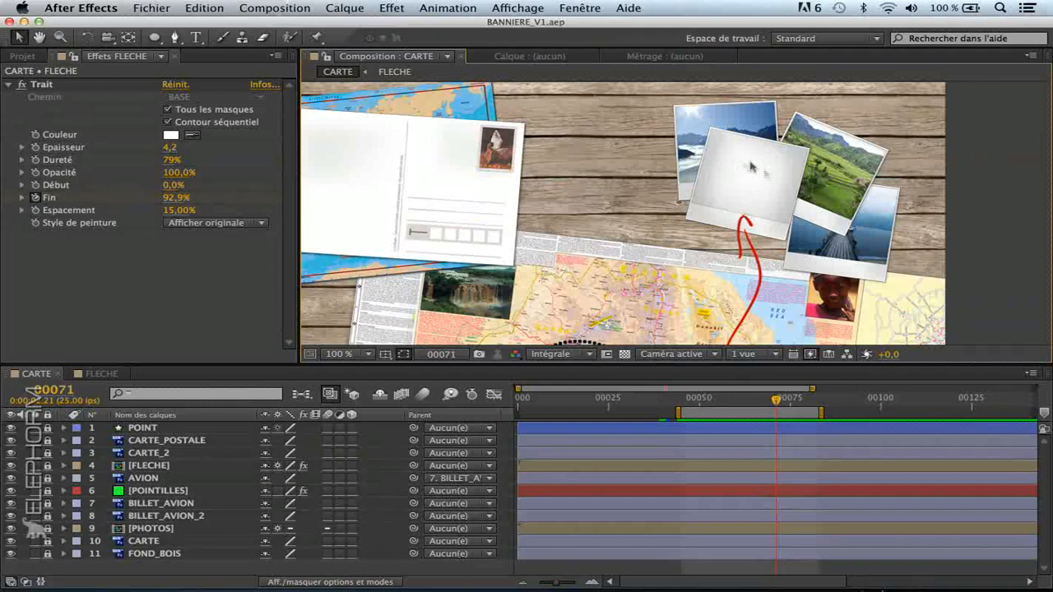
Create a green solid layer named DESSIN at the composition's size, 1000 × 625 px, in the CARTE composition
drag(752, 195, 769, 197)
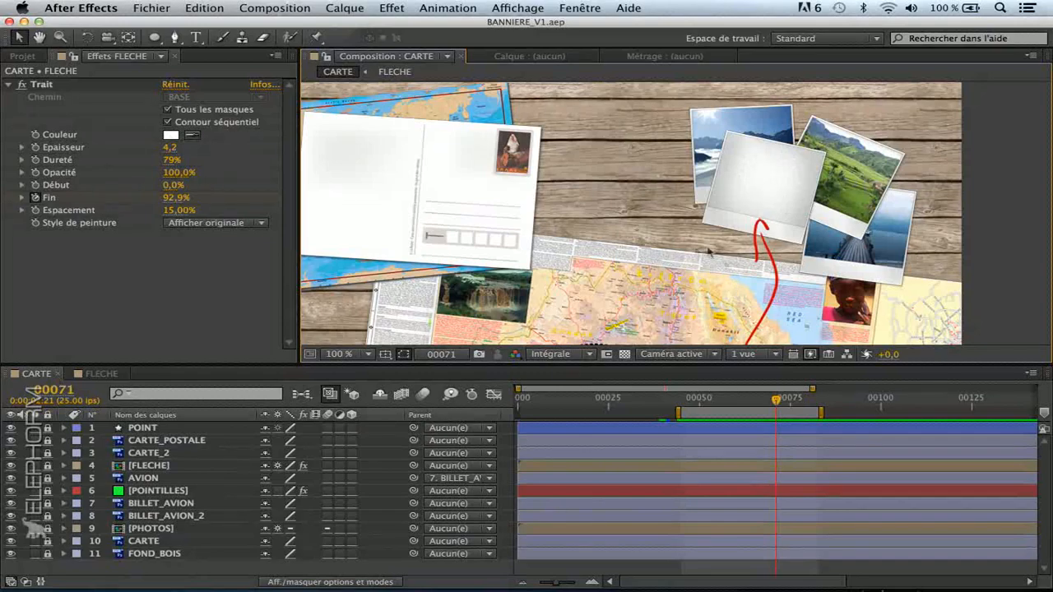
drag(575, 290, 702, 249)
drag(768, 206, 745, 233)
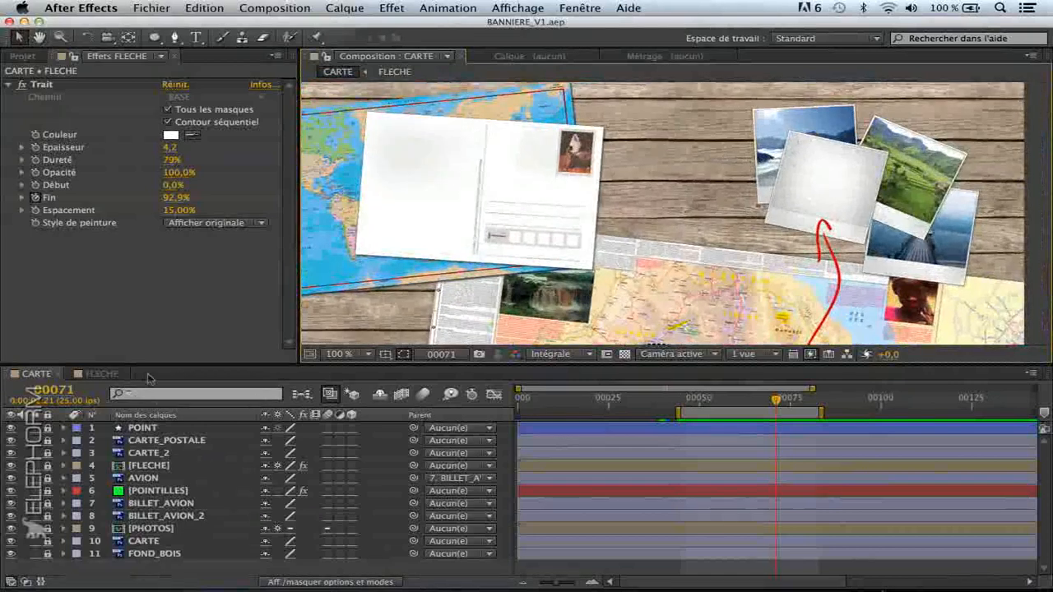
right_click(188, 451)
mouse_move(239, 435)
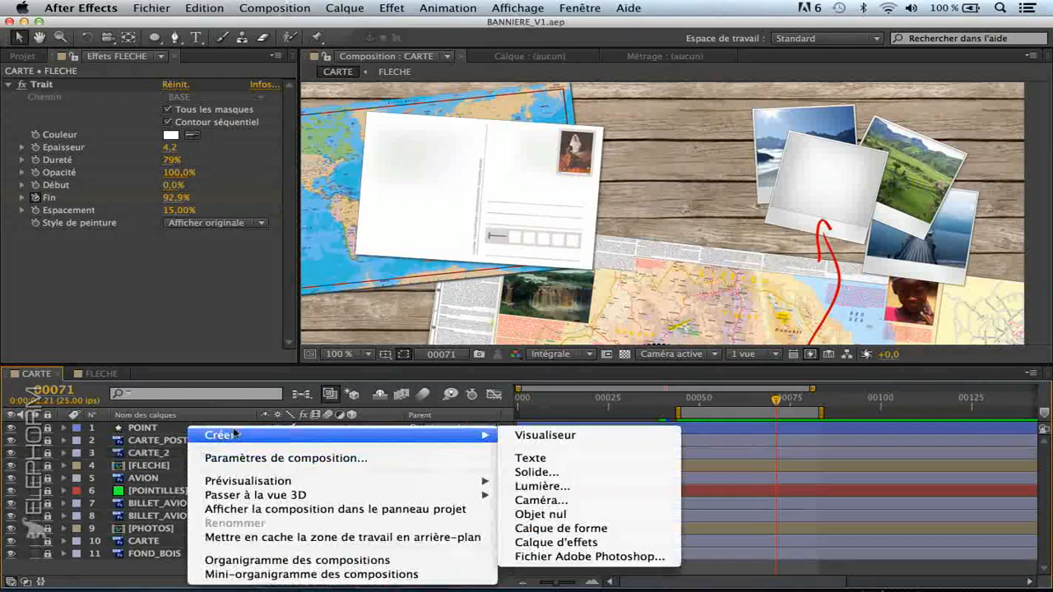
click(547, 471)
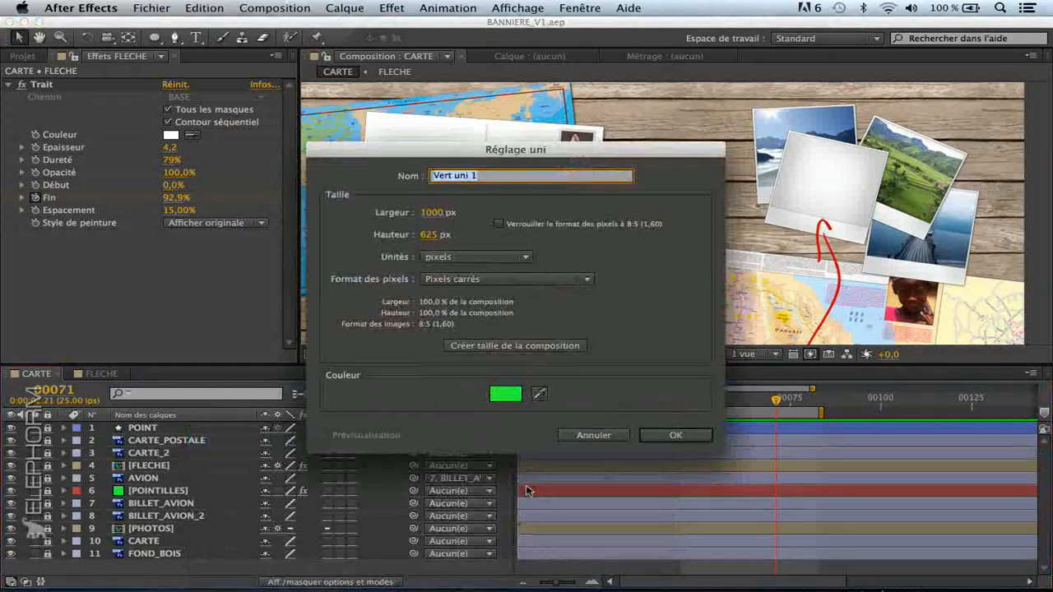
text(DESSIN)
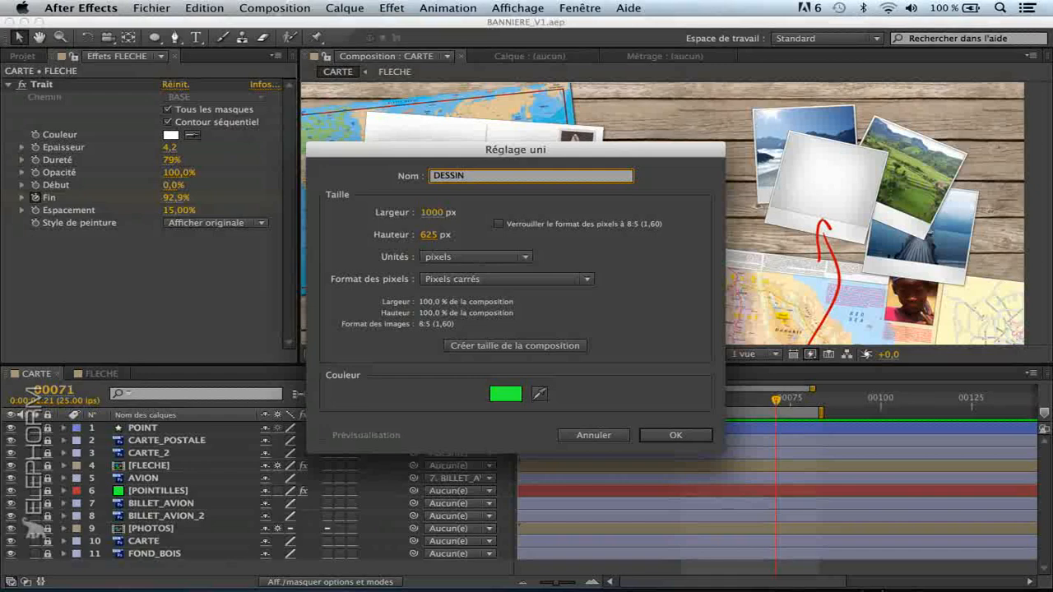
click(512, 344)
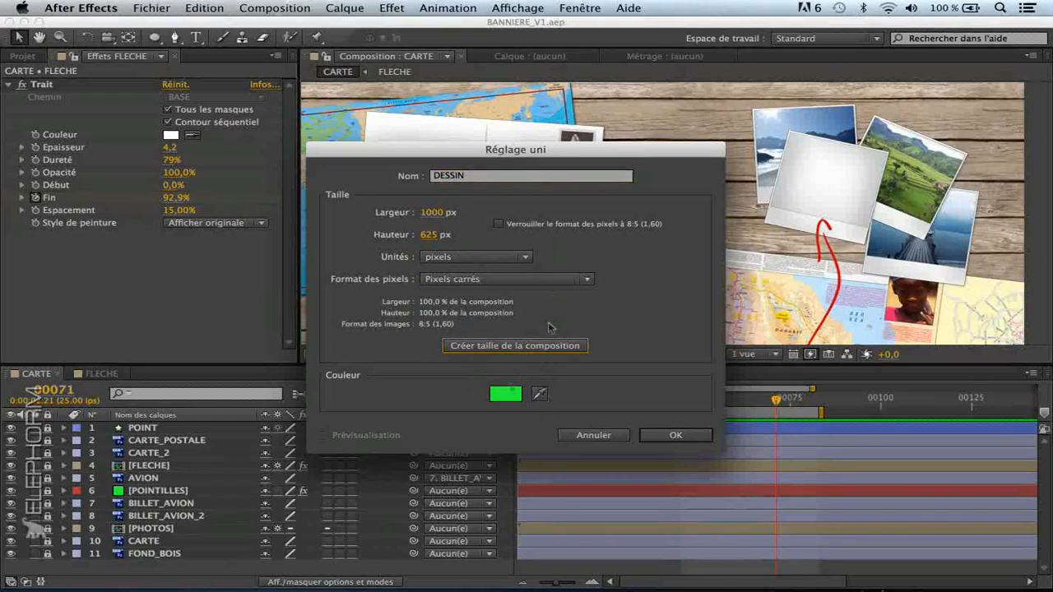
click(668, 435)
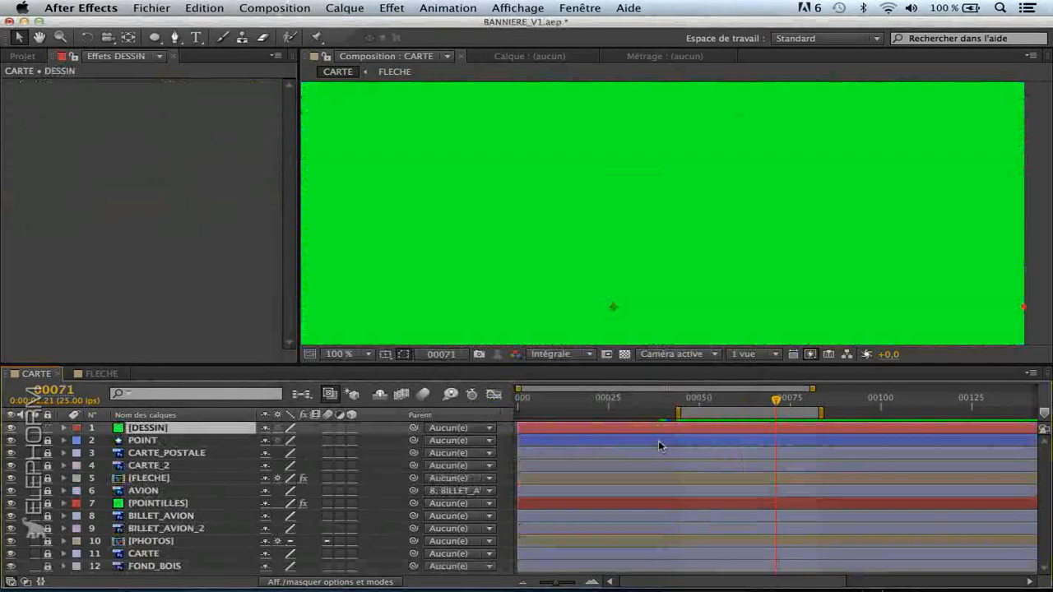
Activate the Brush tool, try to paint on the DESSIN solid in the composition view at 50 %, and dismiss the warning
click(354, 354)
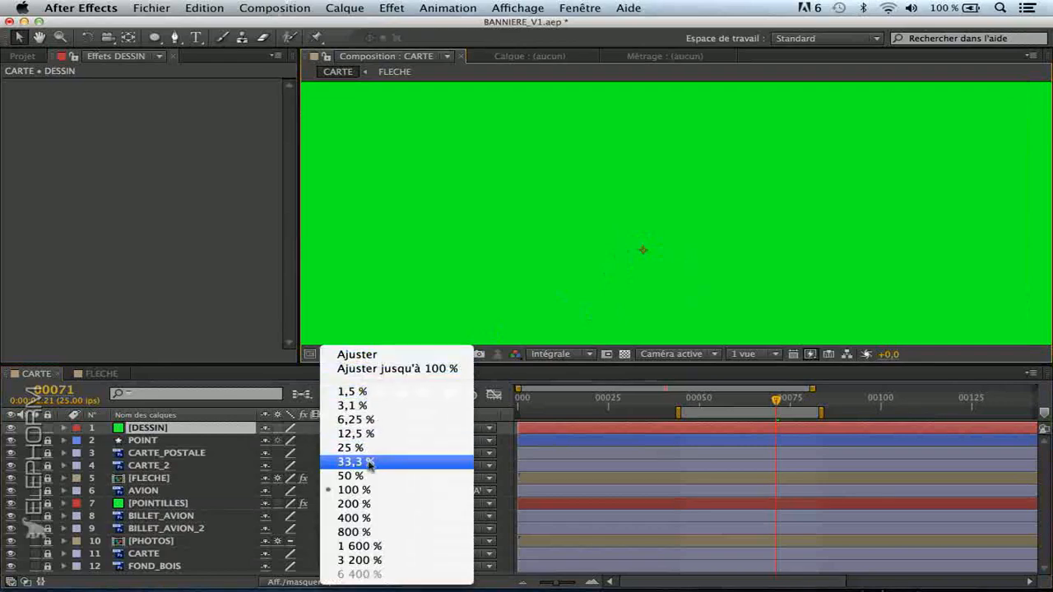
click(362, 476)
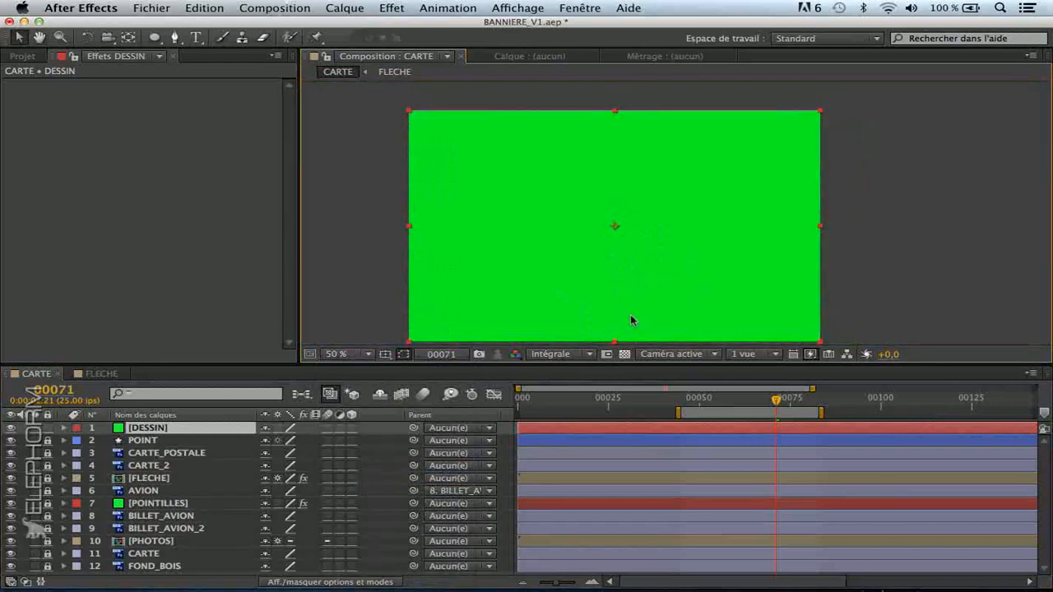
click(222, 38)
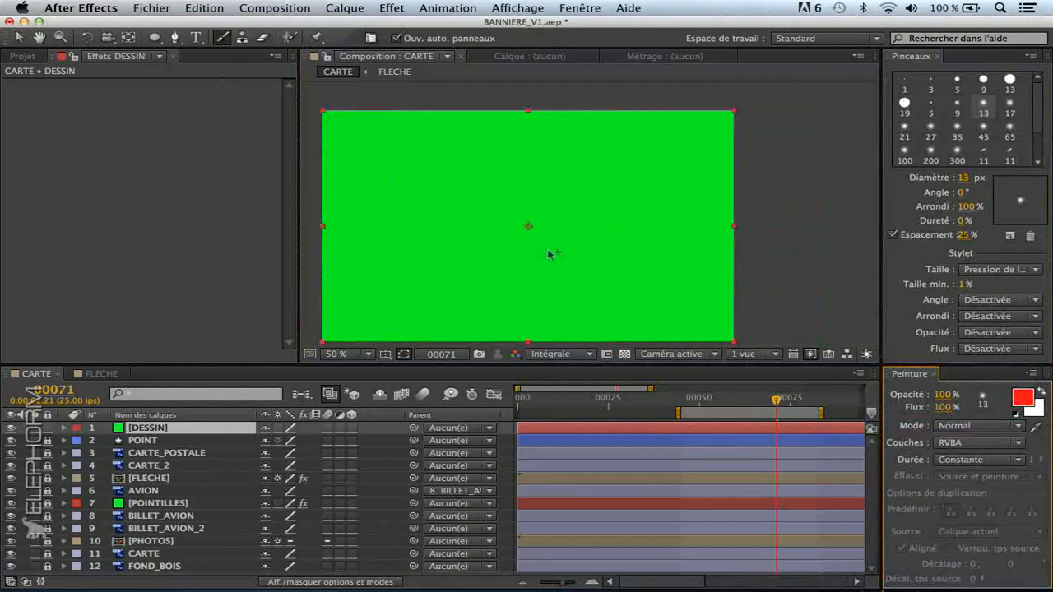
click(553, 189)
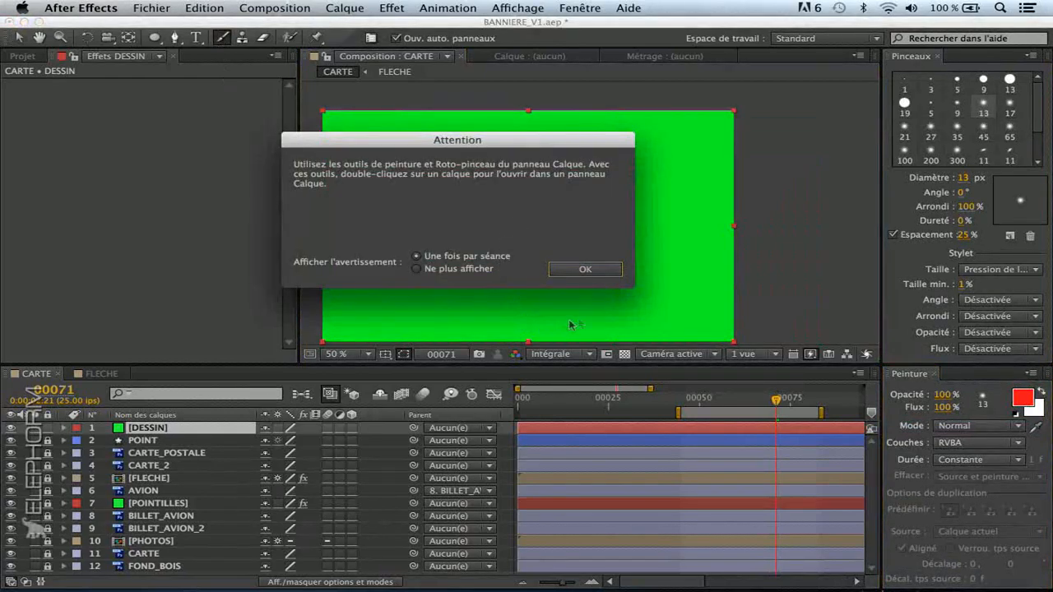
drag(373, 143, 417, 160)
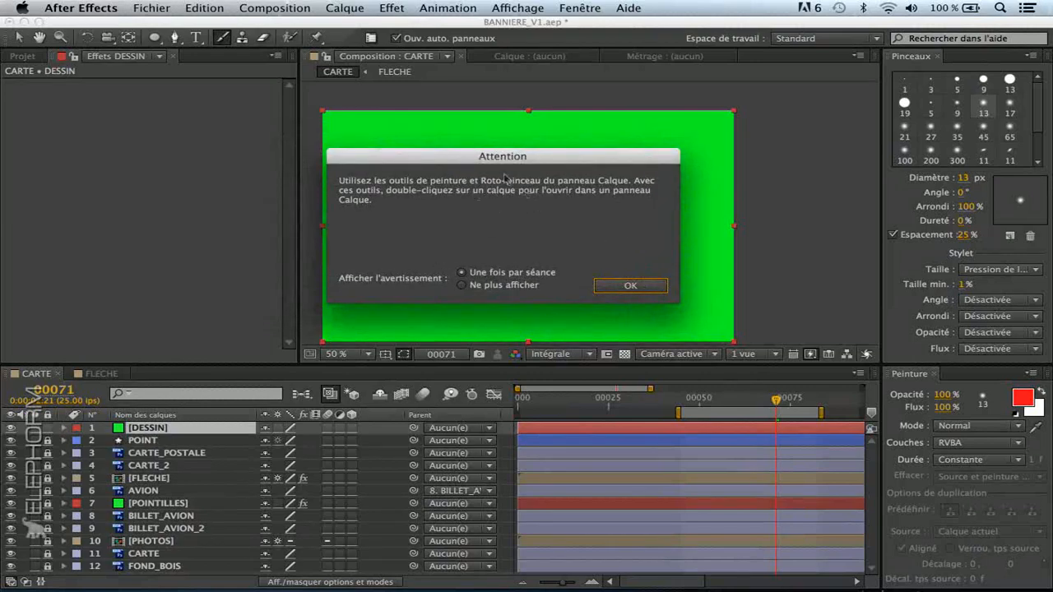
drag(500, 157, 520, 172)
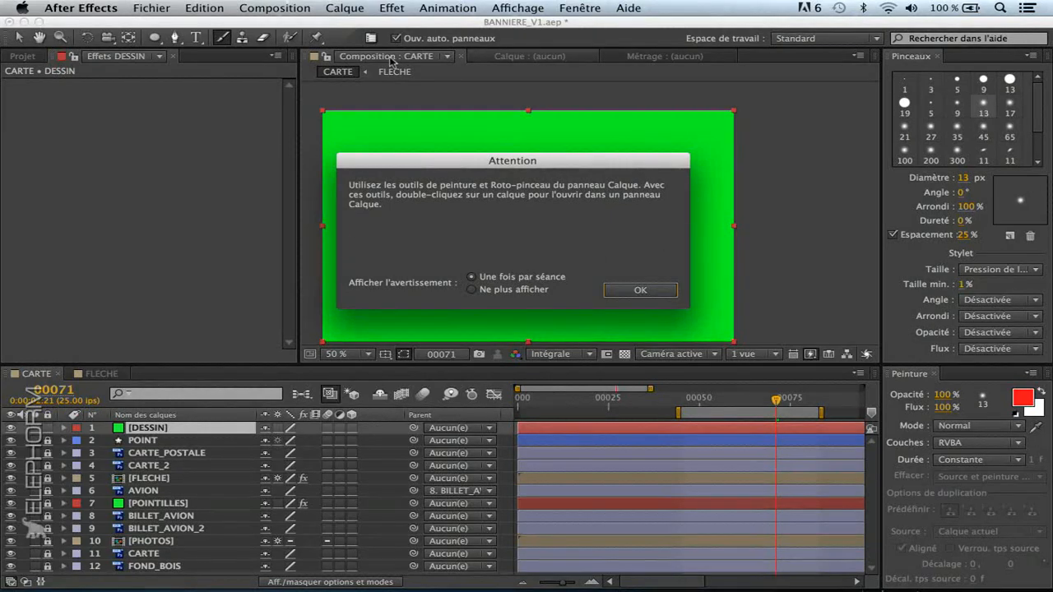
click(648, 292)
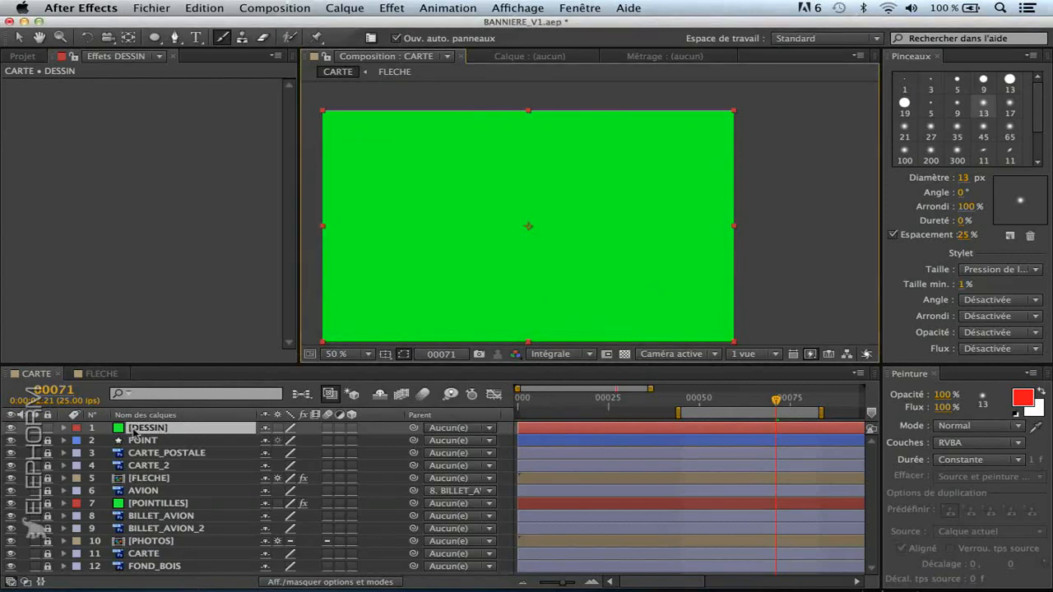
Open the DESSIN layer in its own layer view at 100 % magnification, ready for painting with the Brush tool
double_click(134, 428)
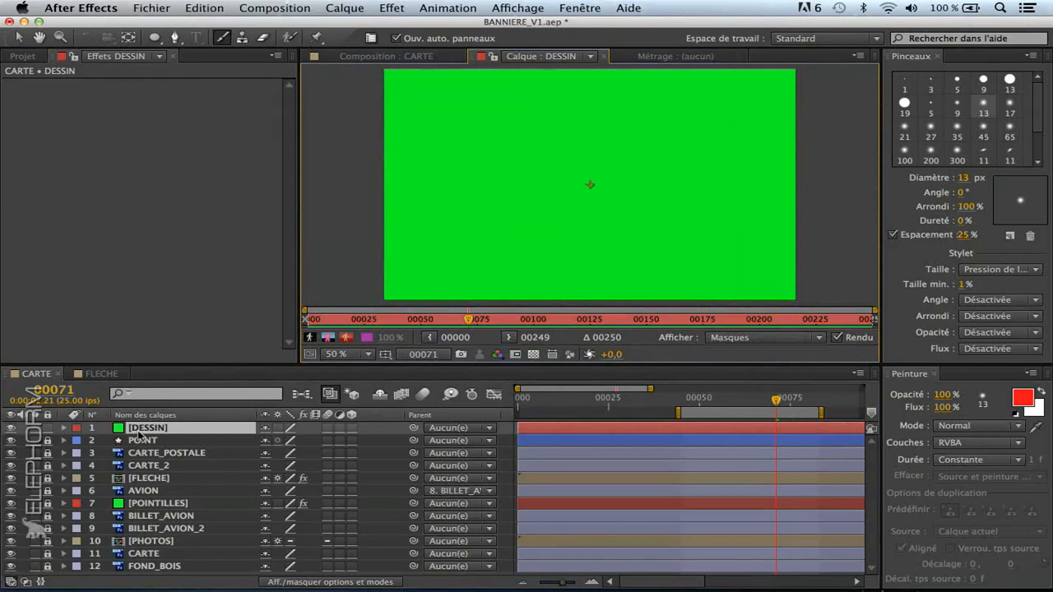
click(370, 55)
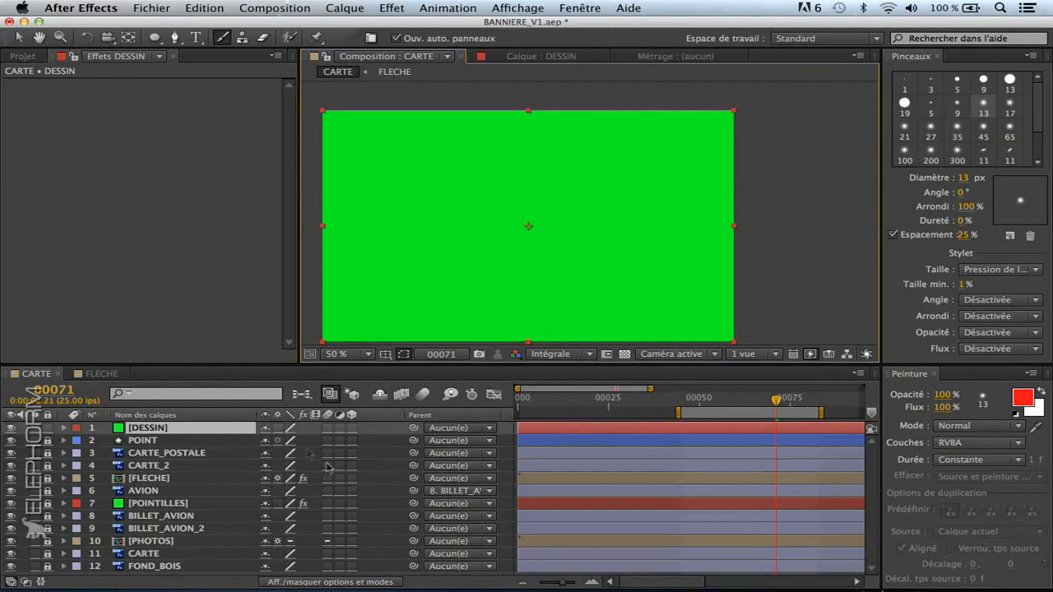
click(526, 56)
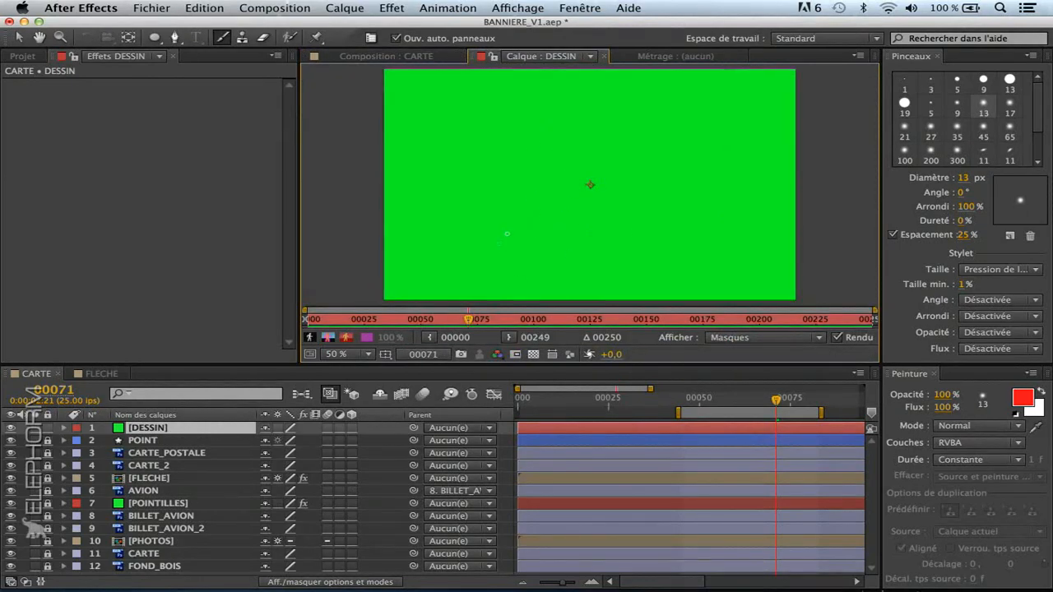
click(350, 352)
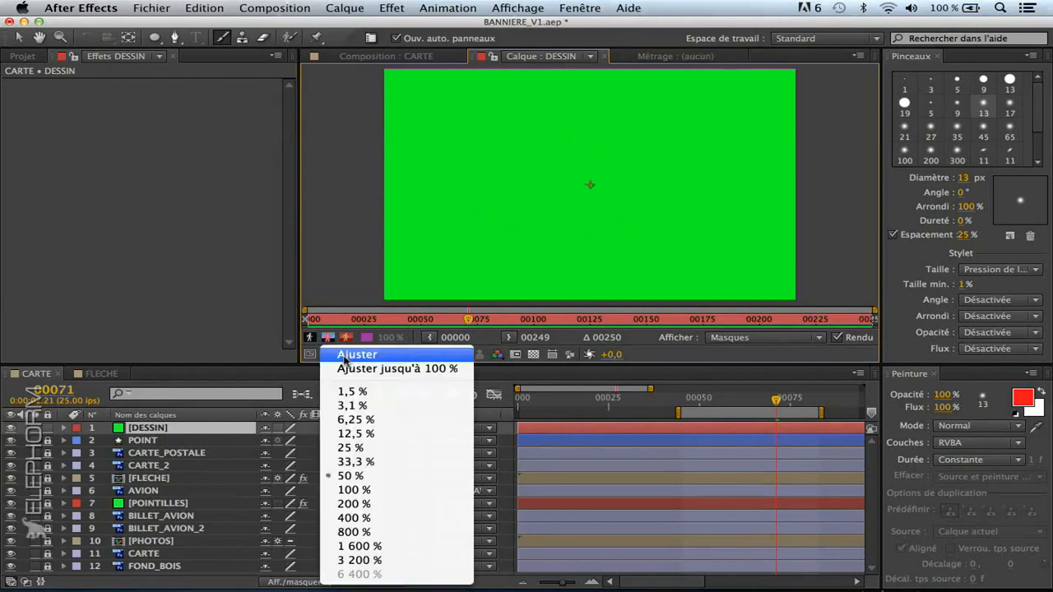
click(353, 490)
key(h)
key(ctrl+b)
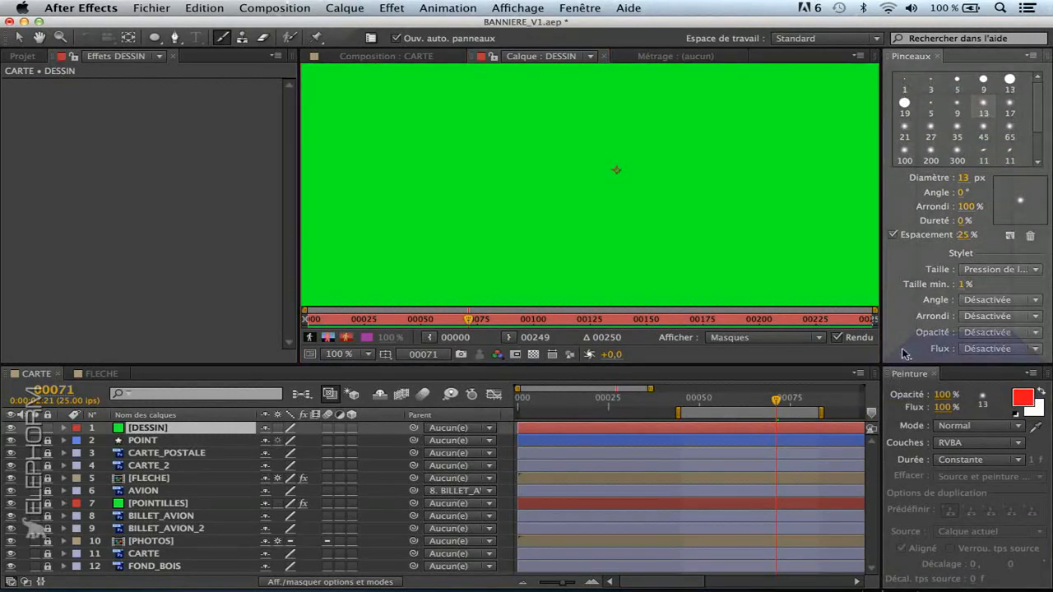
Adjust the space shared by the brush and paint settings to examine the options of both
drag(903, 354, 903, 212)
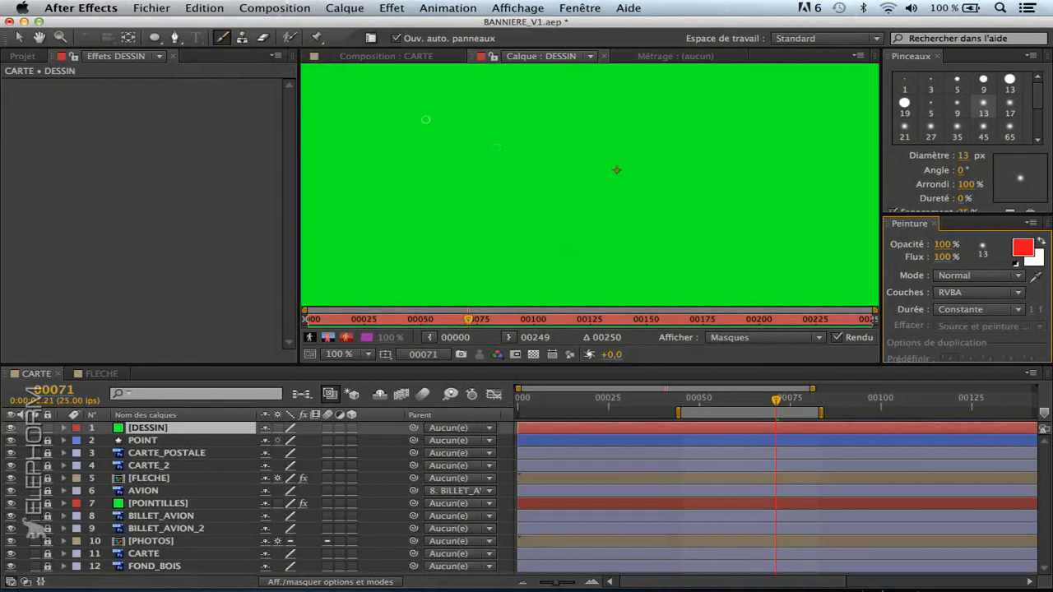
click(911, 59)
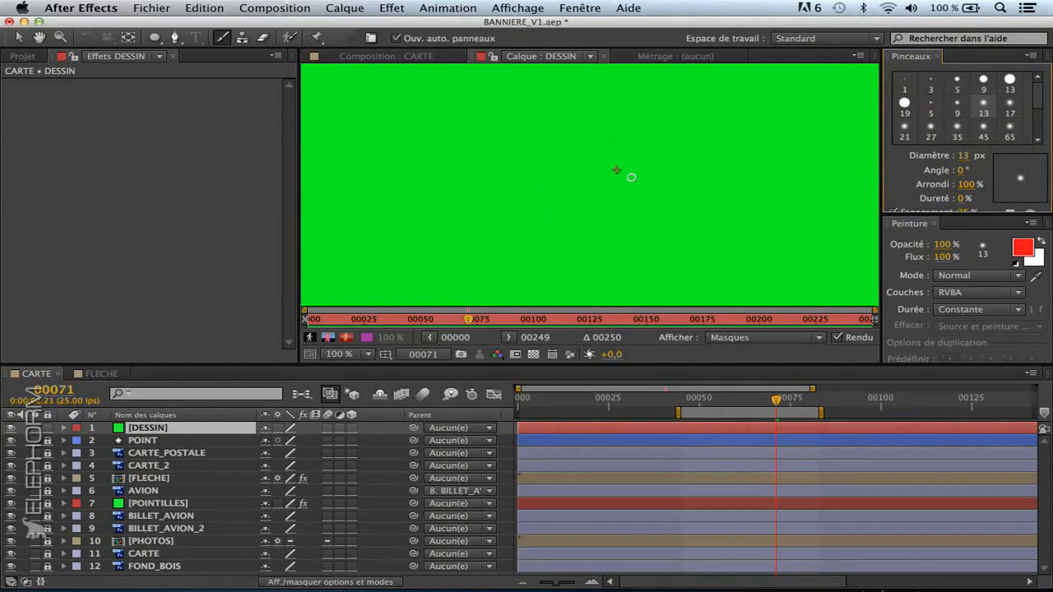
click(901, 234)
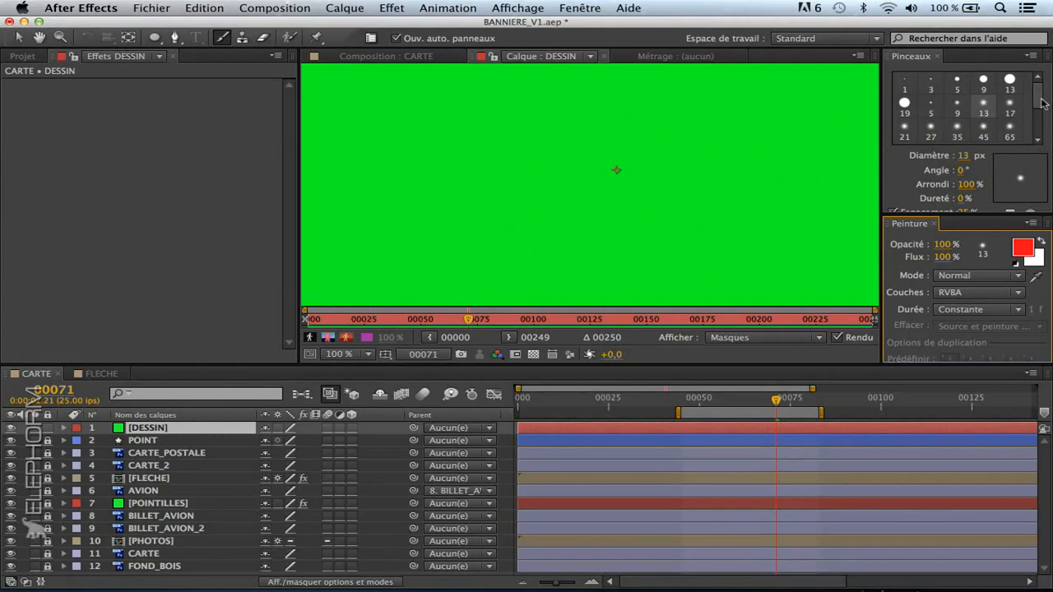
click(1038, 141)
drag(1038, 142, 1038, 91)
drag(956, 216, 956, 241)
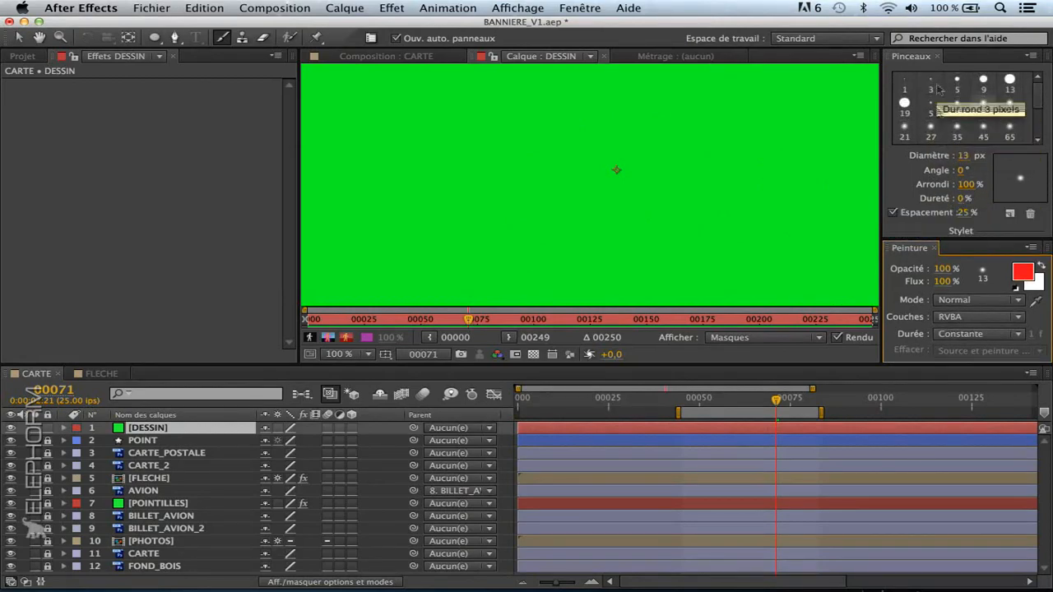
Try out several soft round and elliptical brush presets, including the soft round 200-pixel and the 11-pixel elliptical tips
click(956, 126)
drag(1039, 106, 1039, 136)
click(957, 109)
click(930, 87)
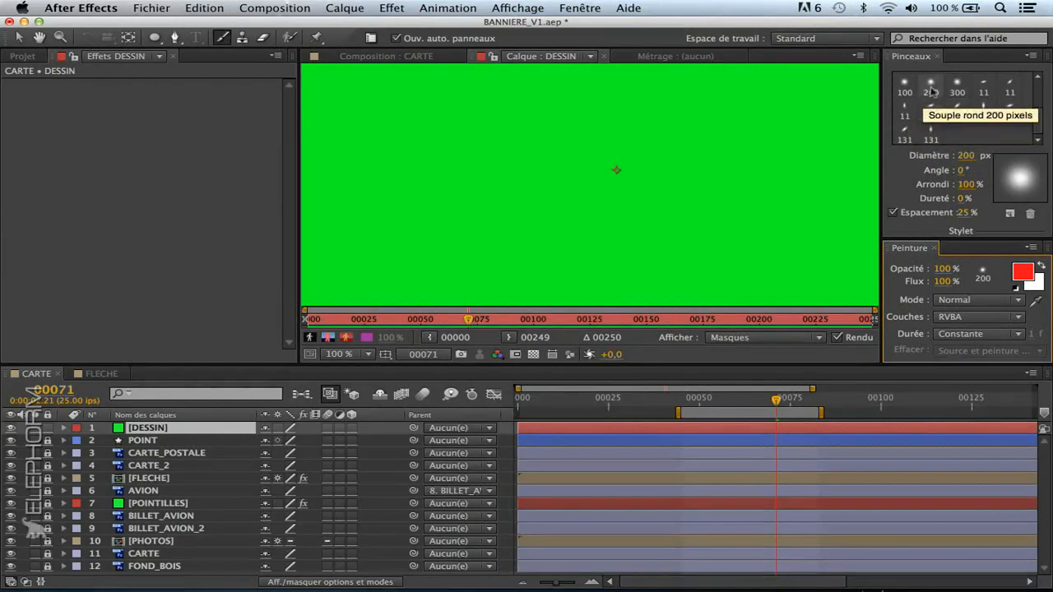
click(904, 87)
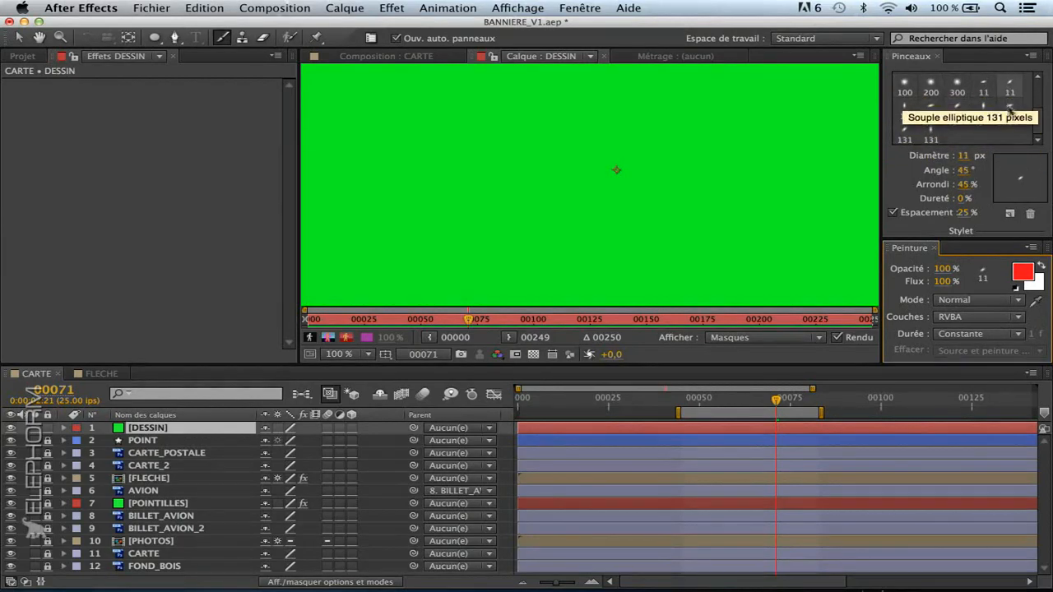
click(979, 110)
click(904, 107)
scroll(898, 113, up, 5)
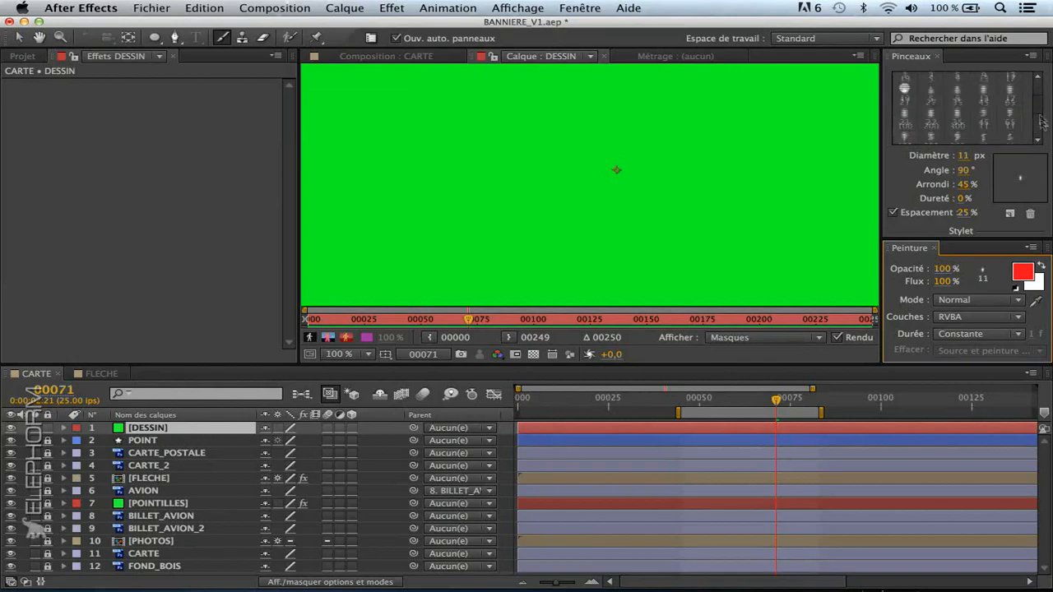
Choose the hard round 19-pixel brush and reshape it to a 22 px diameter, 42° angle and 44 % roundness
click(902, 109)
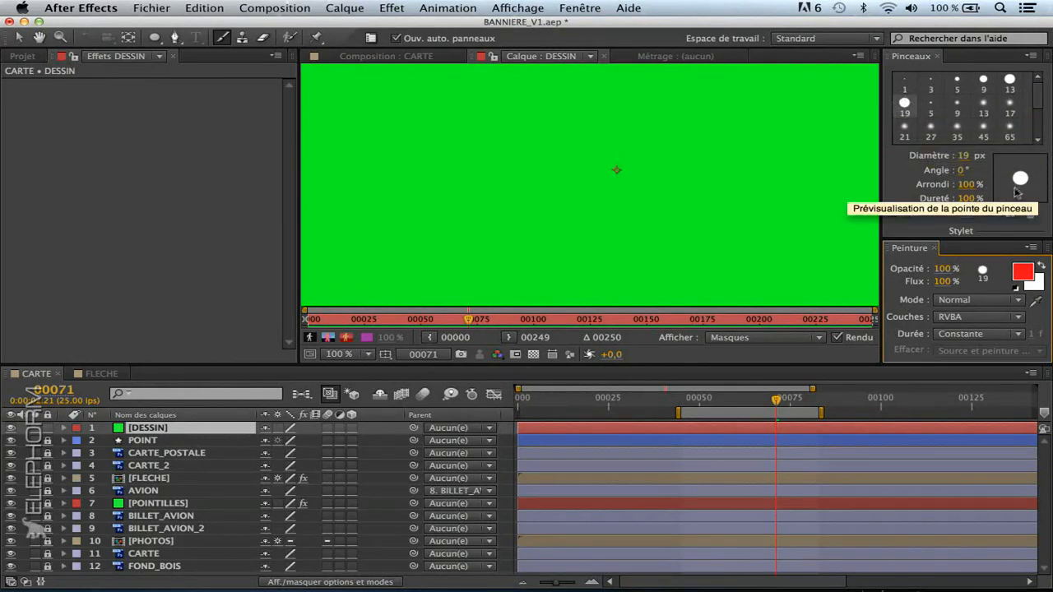
mouse_move(963, 156)
mouse_down()
mouse_move(954, 166)
mouse_move(966, 174)
mouse_up()
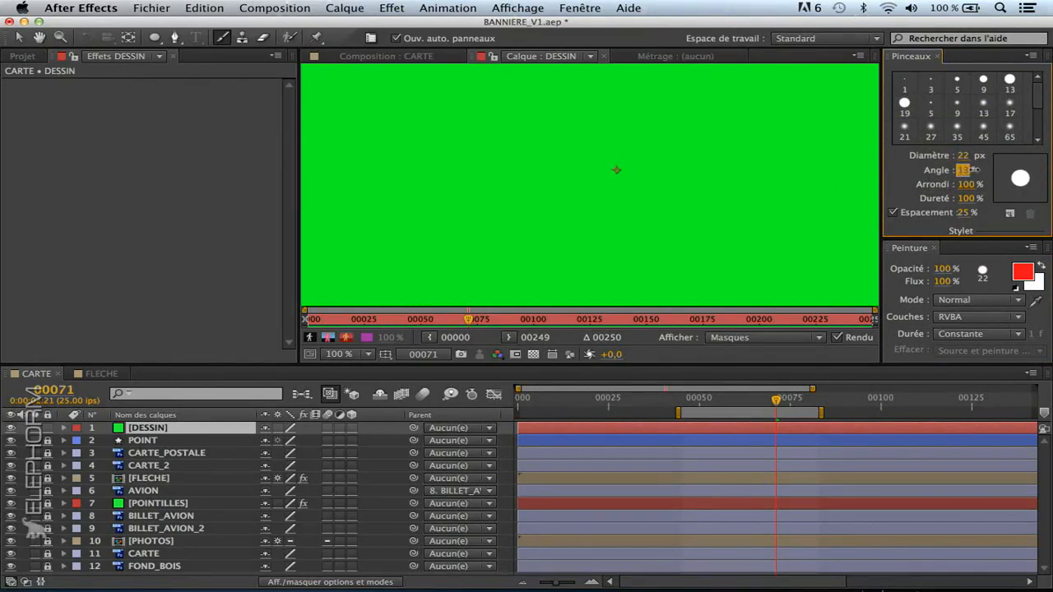
drag(975, 188, 898, 178)
mouse_move(1032, 164)
mouse_down()
mouse_move(881, 180)
mouse_move(1003, 166)
mouse_move(843, 225)
mouse_move(904, 204)
mouse_move(977, 199)
mouse_move(966, 171)
mouse_move(989, 187)
mouse_move(970, 212)
mouse_move(986, 234)
mouse_up()
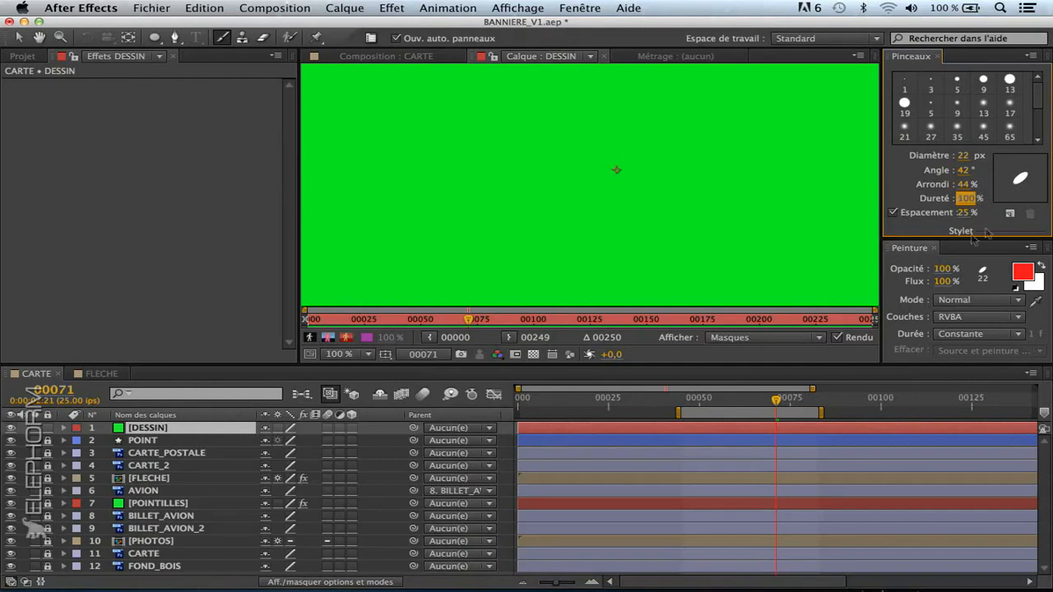
Examine the brush's stylus options, including the angle control choices, and the paint opacity, flow, mode, channel and duration settings
key(super+b)
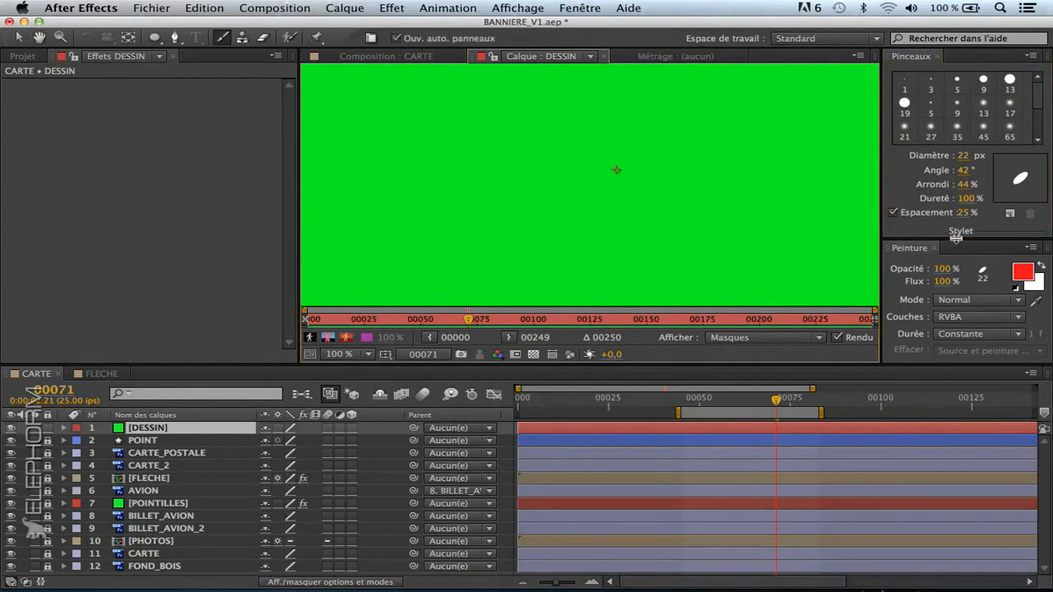
click(957, 234)
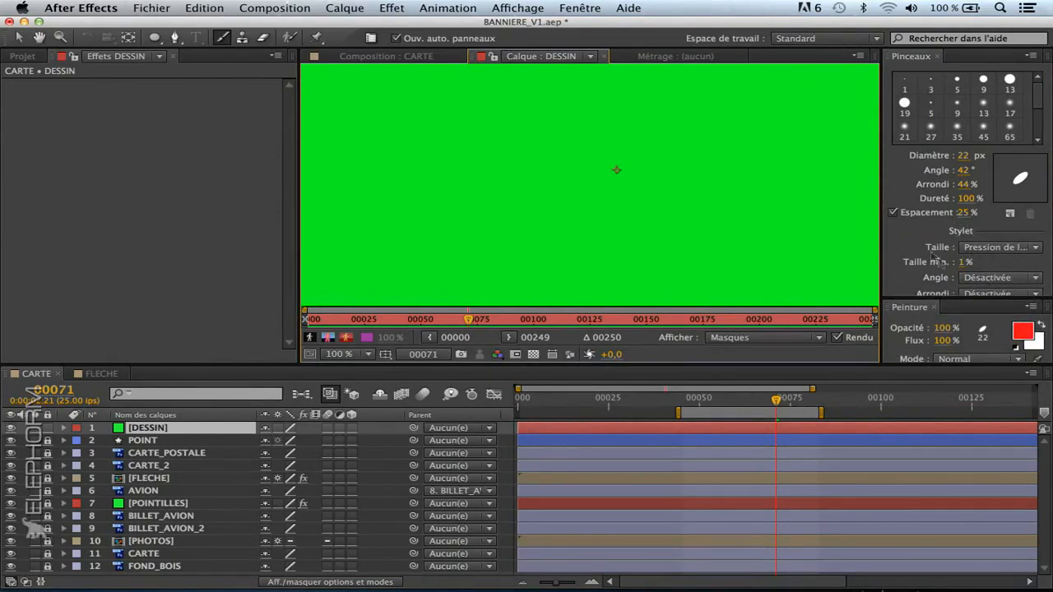
click(993, 279)
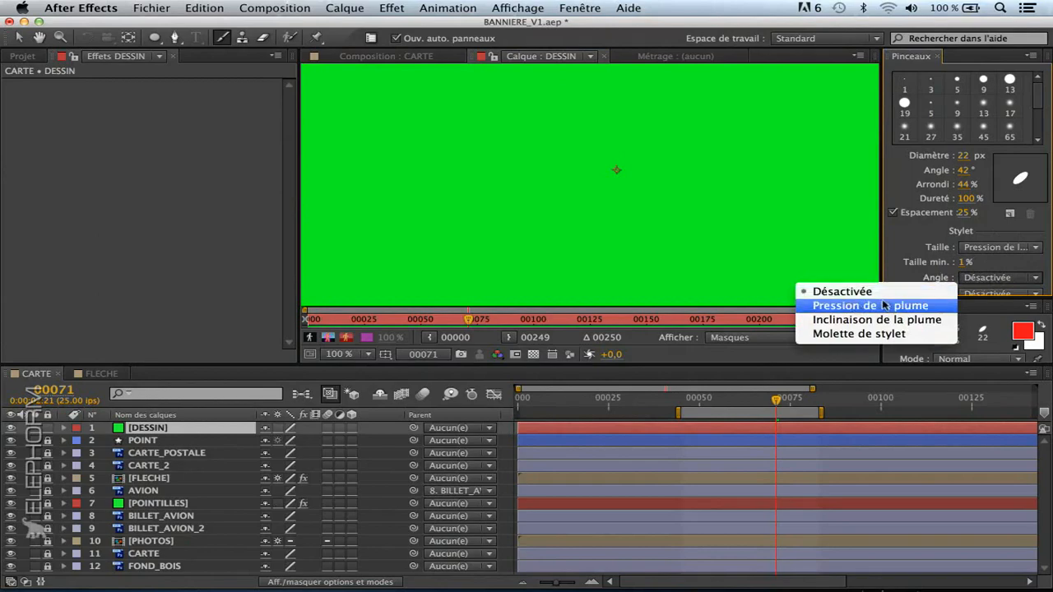
click(911, 260)
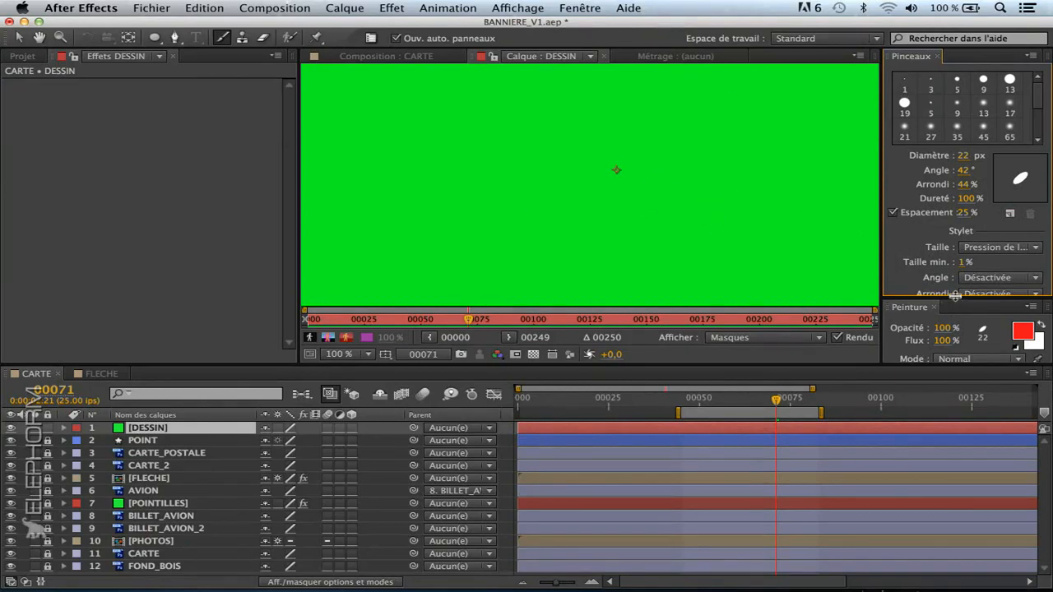
drag(955, 297, 955, 167)
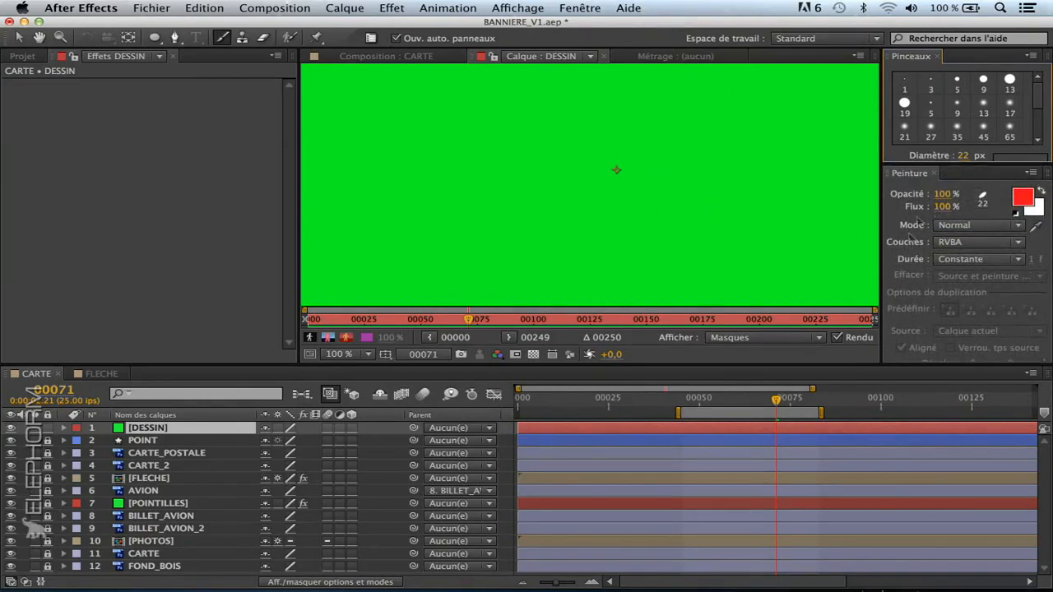
click(912, 183)
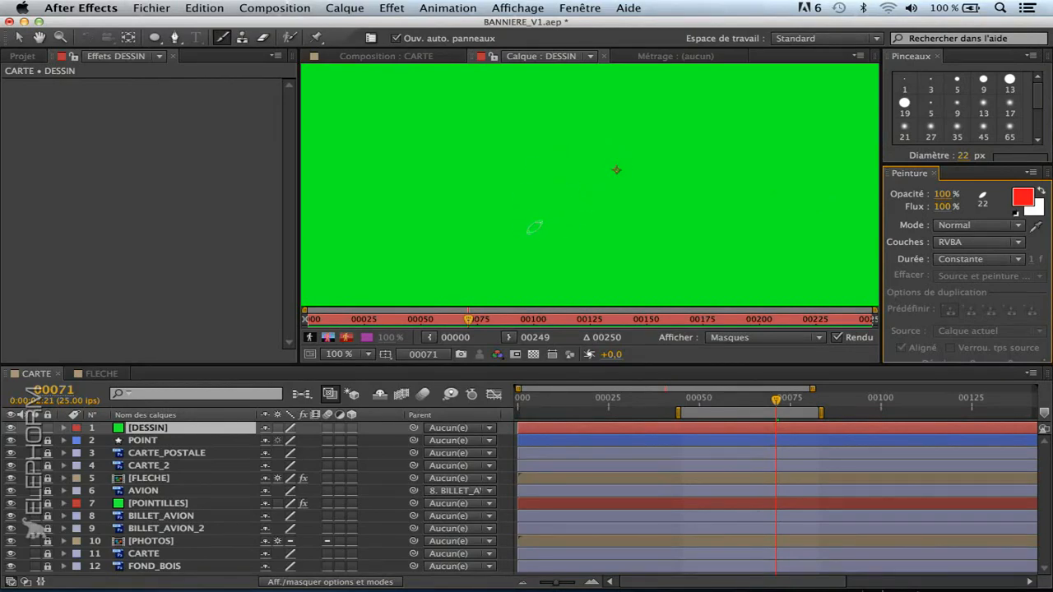
Choose the hard round 13-pixel brush and enlarge its diameter to 24 px
mouse_move(534, 225)
mouse_down()
mouse_move(470, 235)
mouse_move(501, 223)
mouse_move(498, 235)
mouse_move(507, 224)
mouse_move(543, 247)
mouse_move(507, 224)
mouse_up()
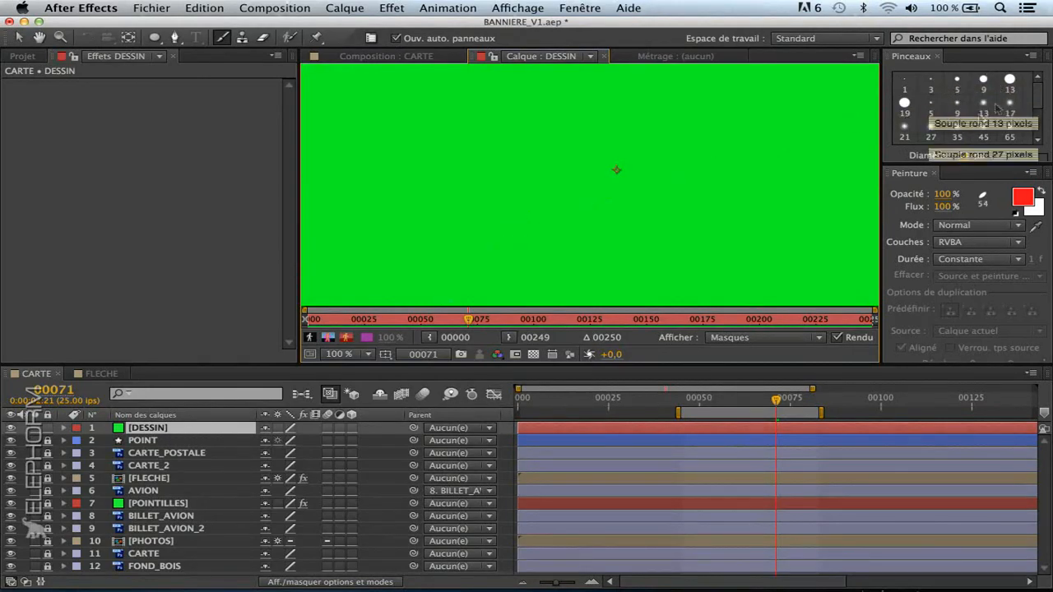
click(1009, 82)
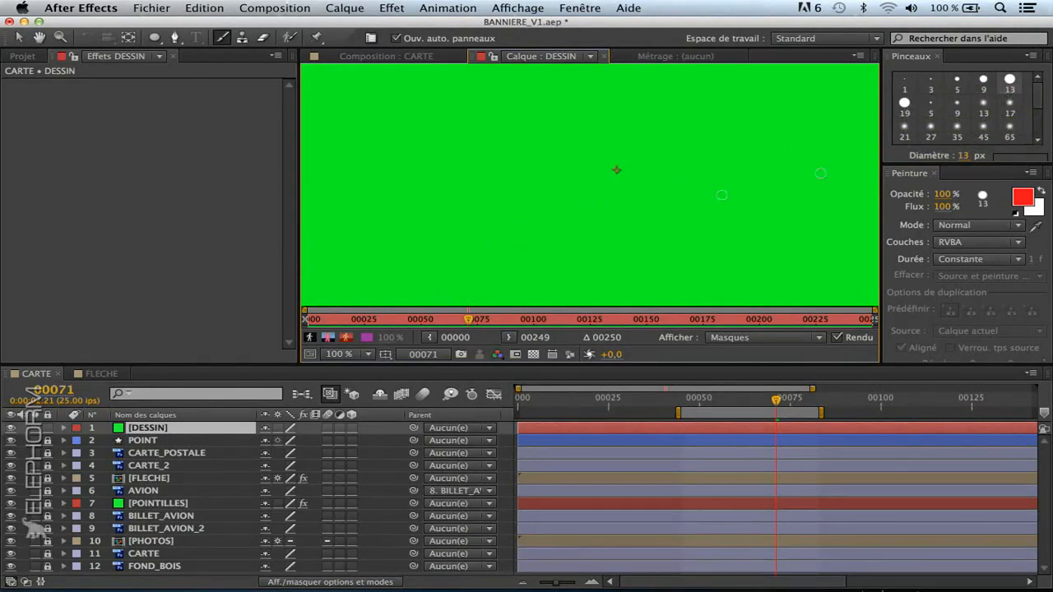
drag(536, 207, 545, 215)
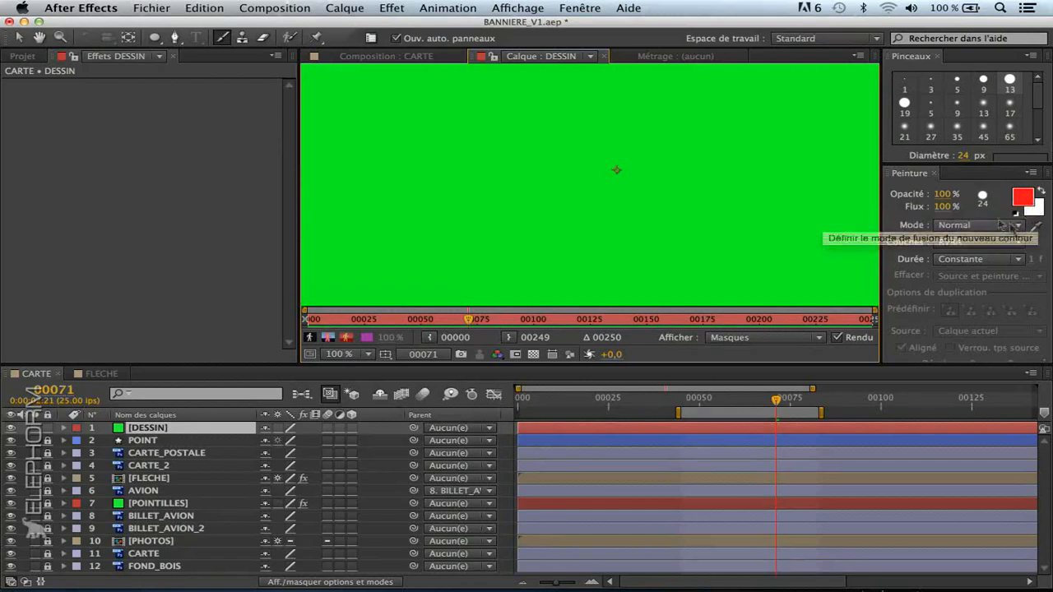
Paint several red strokes on the DESSIN layer: a curve across the centre and a wavy stroke on each side of it
mouse_move(590, 152)
mouse_down()
mouse_move(675, 133)
mouse_move(502, 244)
mouse_up()
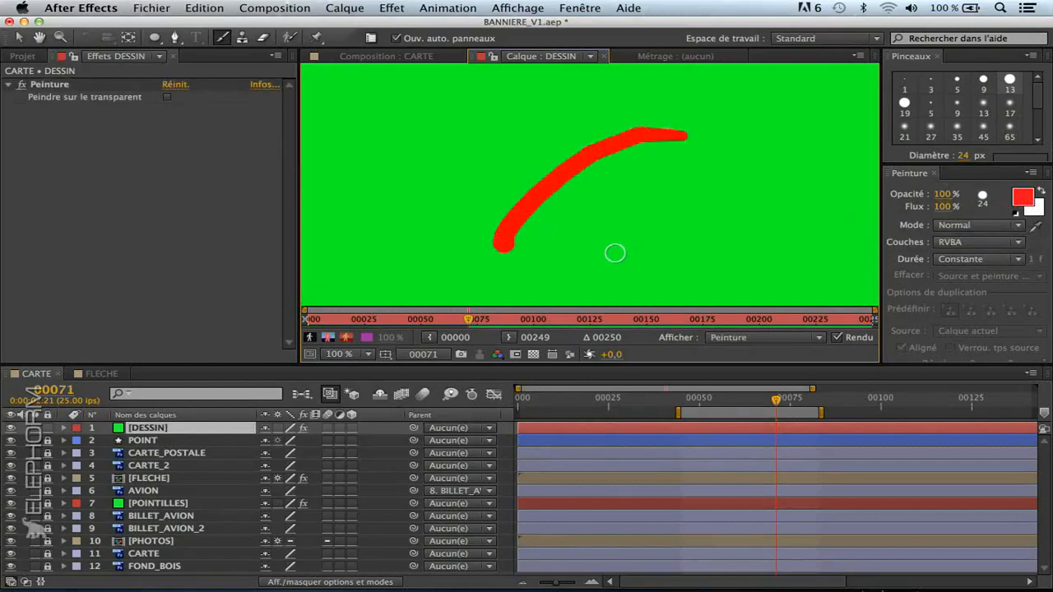
mouse_move(601, 278)
mouse_down()
mouse_move(633, 199)
mouse_move(755, 175)
mouse_move(795, 97)
mouse_up()
mouse_move(632, 95)
mouse_down()
mouse_move(564, 87)
mouse_move(434, 200)
mouse_up()
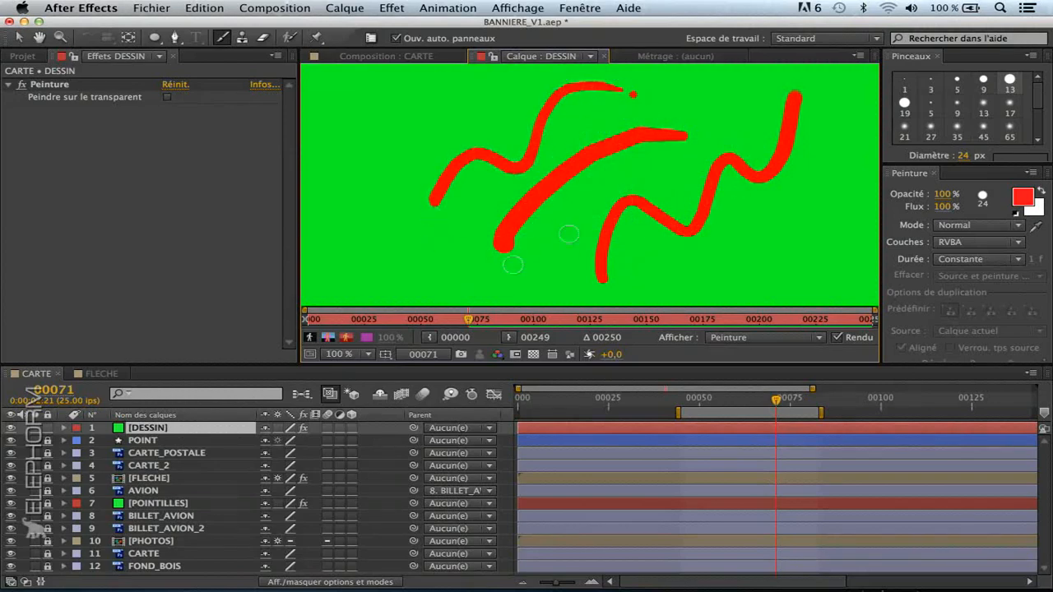
Expand the DESSIN layer's Peinture effect in the timeline down to its individual brush strokes
click(50, 84)
click(155, 430)
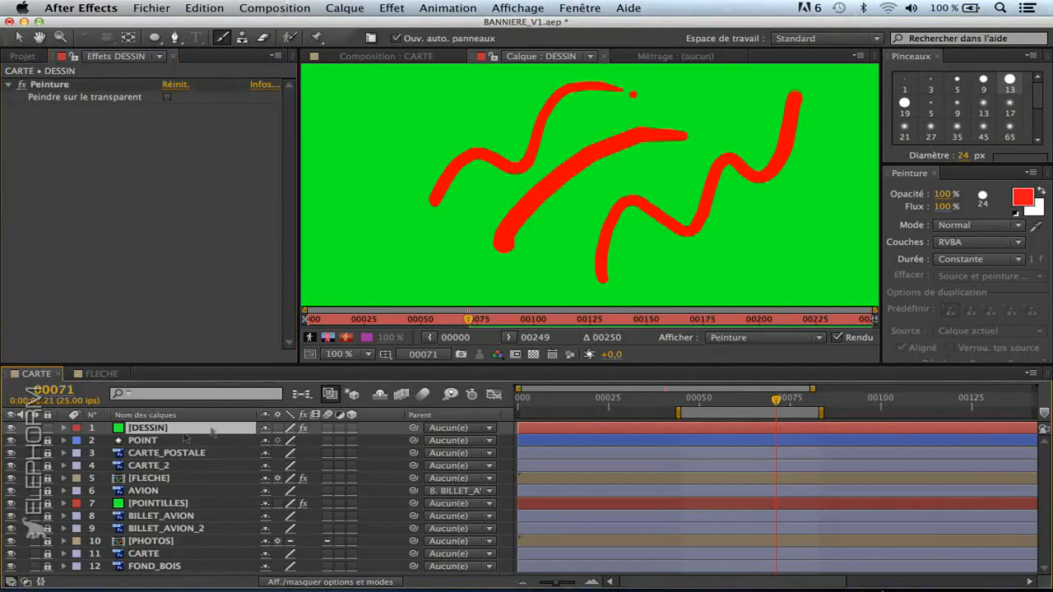
click(64, 428)
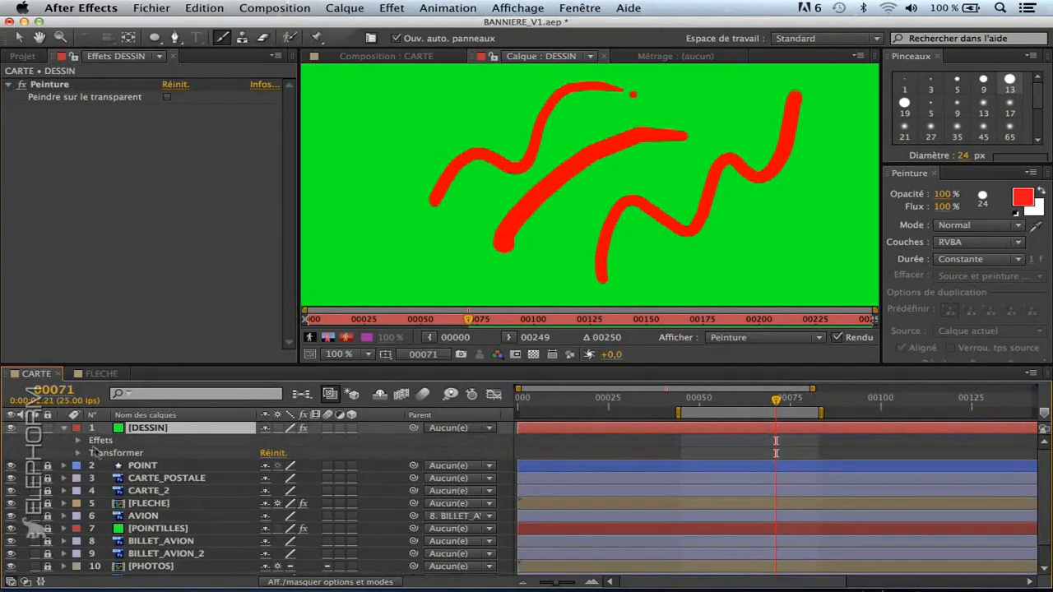
click(79, 444)
click(120, 453)
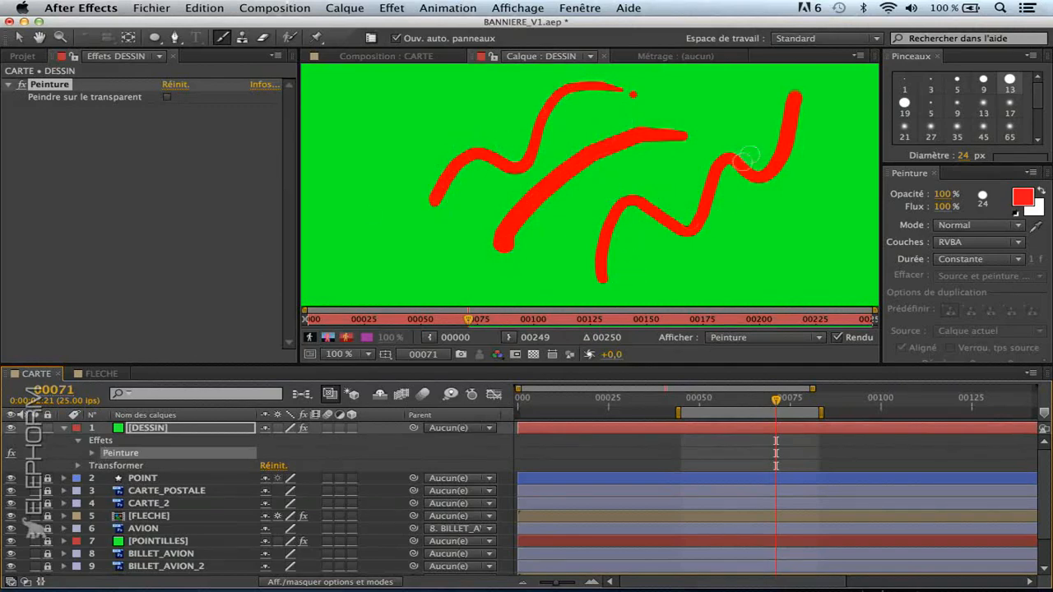
click(91, 453)
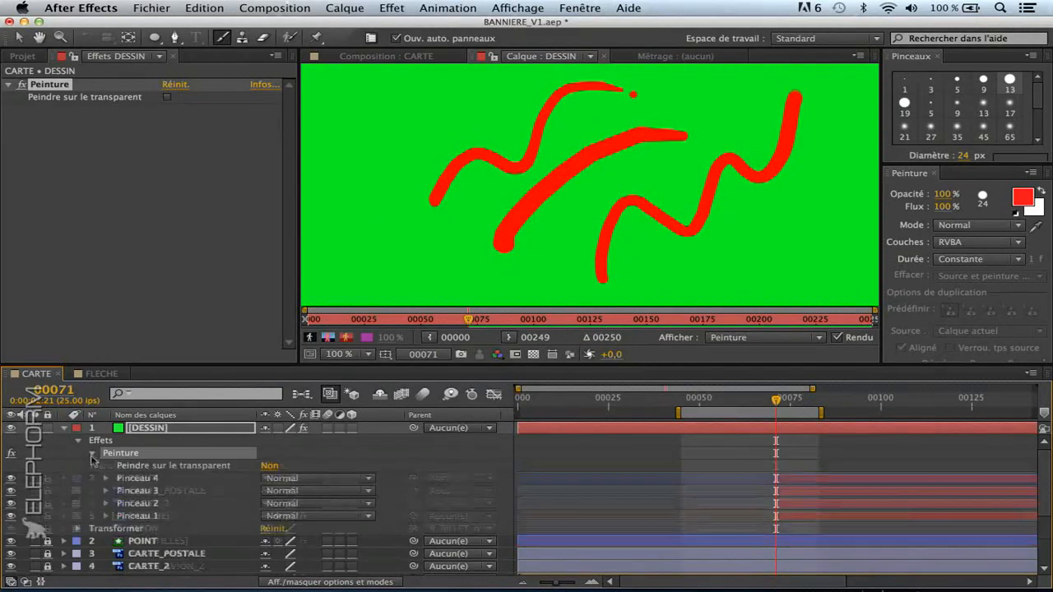
Go through the strokes Pinceau 4 to Pinceau 1 to identify which painted line each one corresponds to
click(141, 479)
click(144, 490)
click(149, 503)
click(149, 515)
click(152, 479)
click(153, 492)
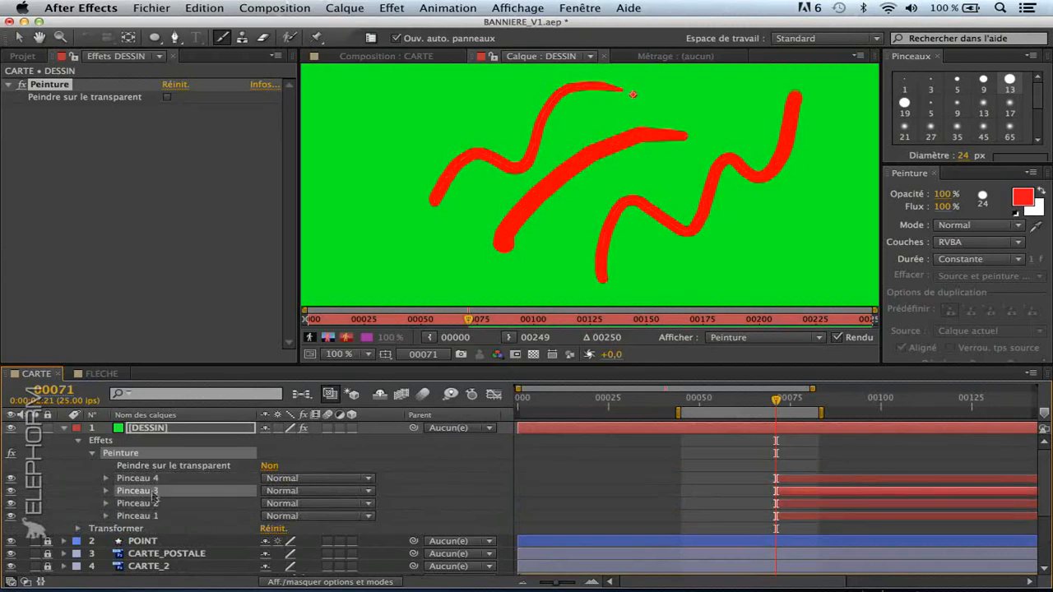
click(151, 503)
Replace the Pinceau 1 stroke by painting a new curve in the lower right of the layer, then deselect it
click(152, 515)
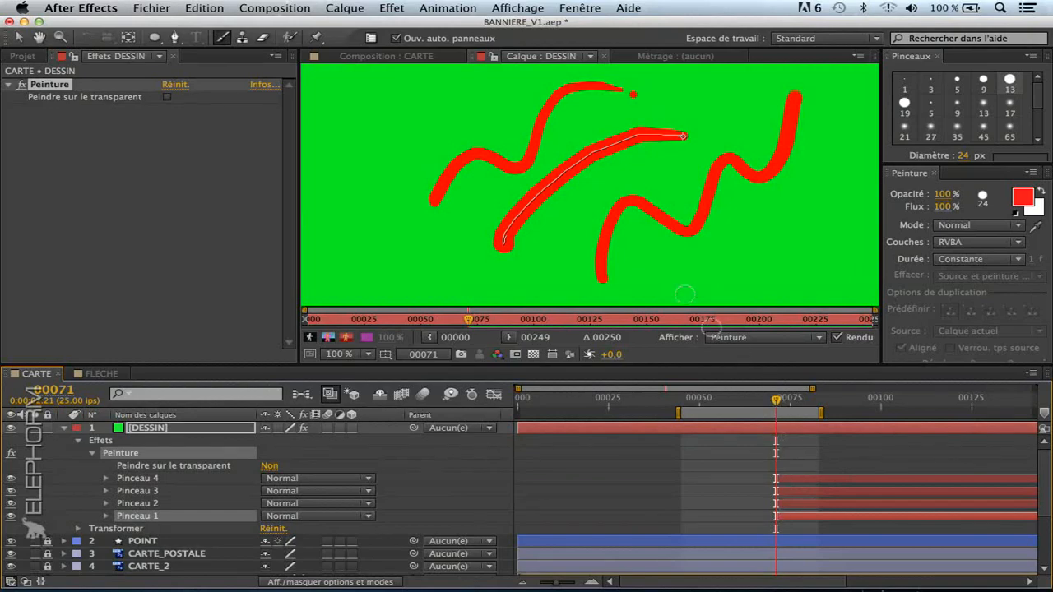
mouse_move(695, 286)
mouse_down()
mouse_move(724, 240)
mouse_move(787, 211)
mouse_up()
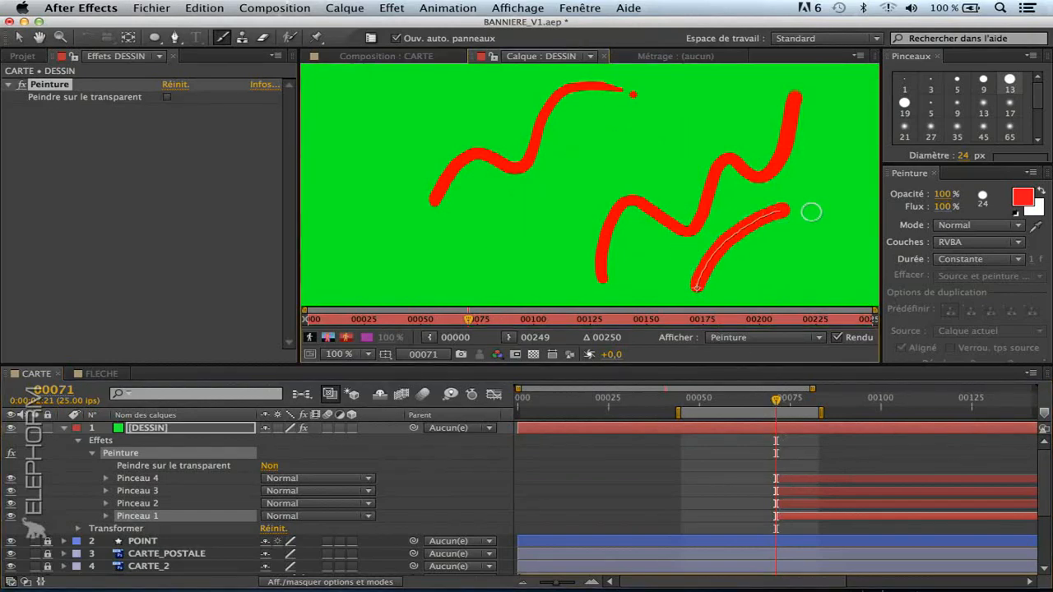
click(88, 483)
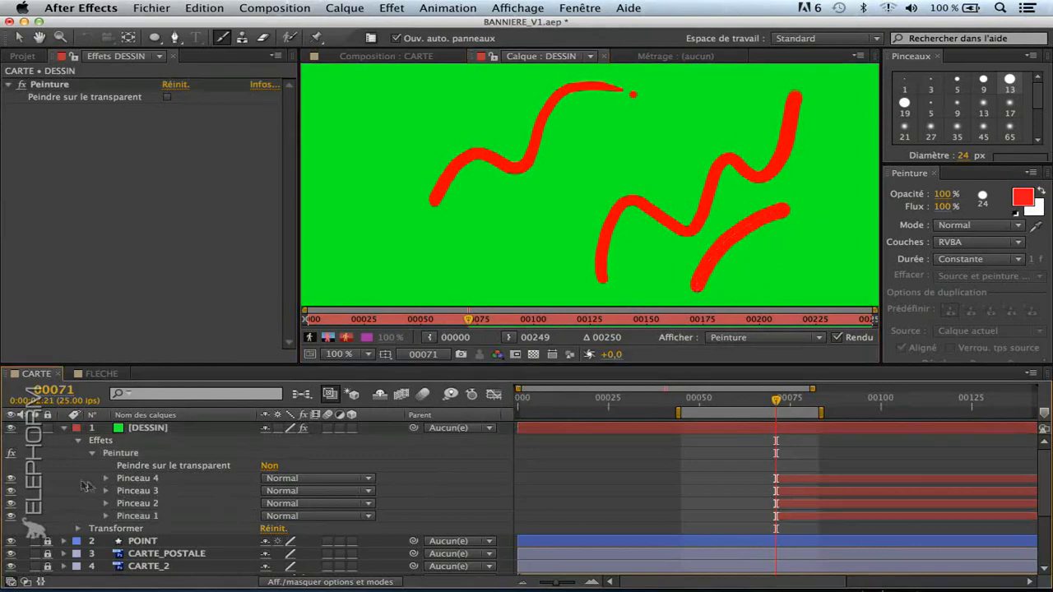
Add three new strokes to DESSIN: a diagonal curve near the centre, a short one above it and a hook-shaped one on the left
click(184, 455)
drag(485, 270, 564, 183)
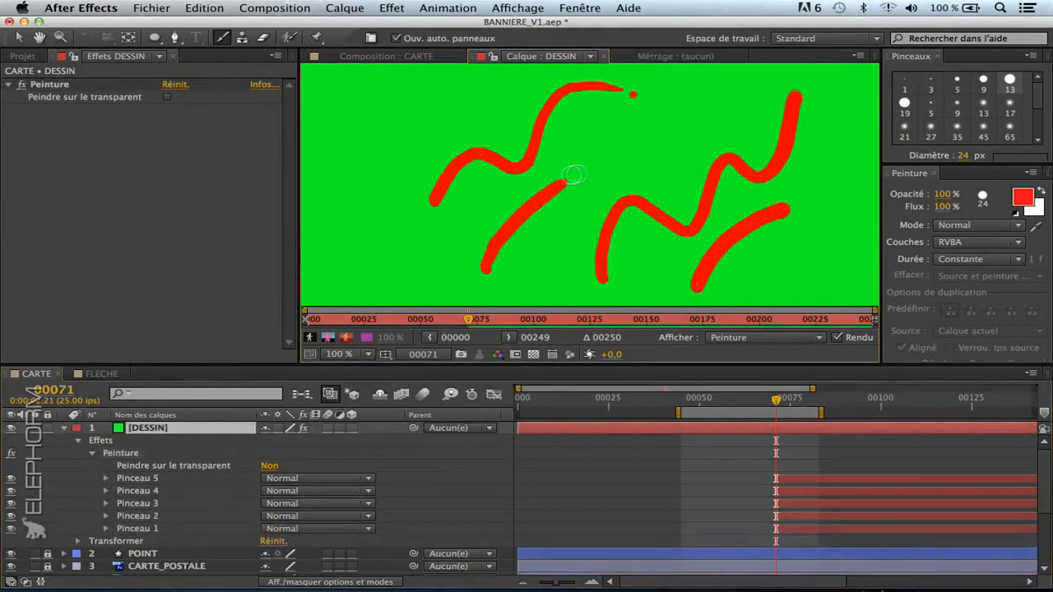
drag(614, 159, 684, 116)
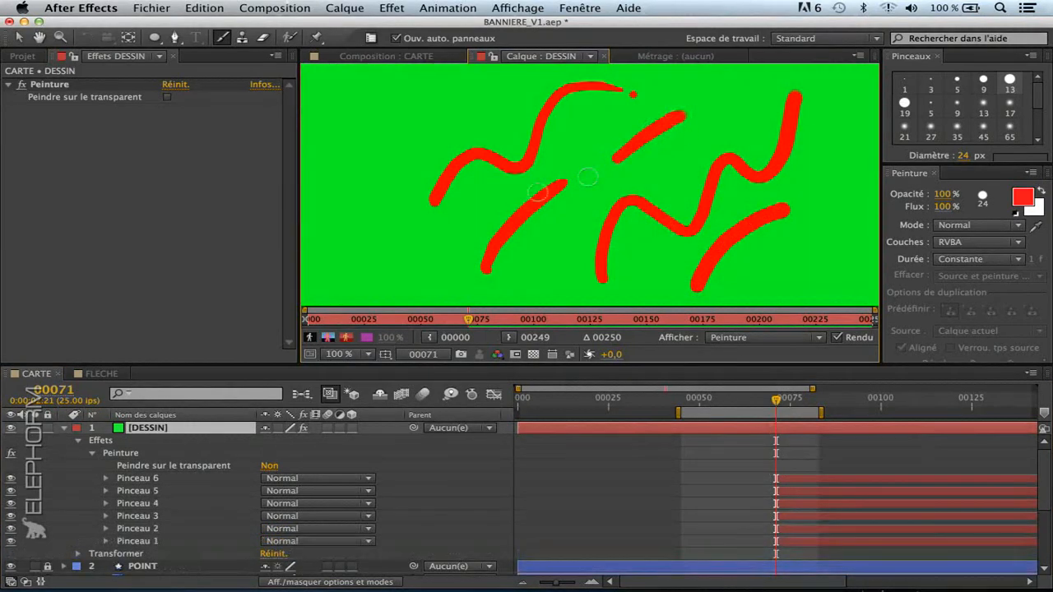
mouse_move(420, 131)
mouse_down()
mouse_move(406, 197)
mouse_move(487, 244)
mouse_up()
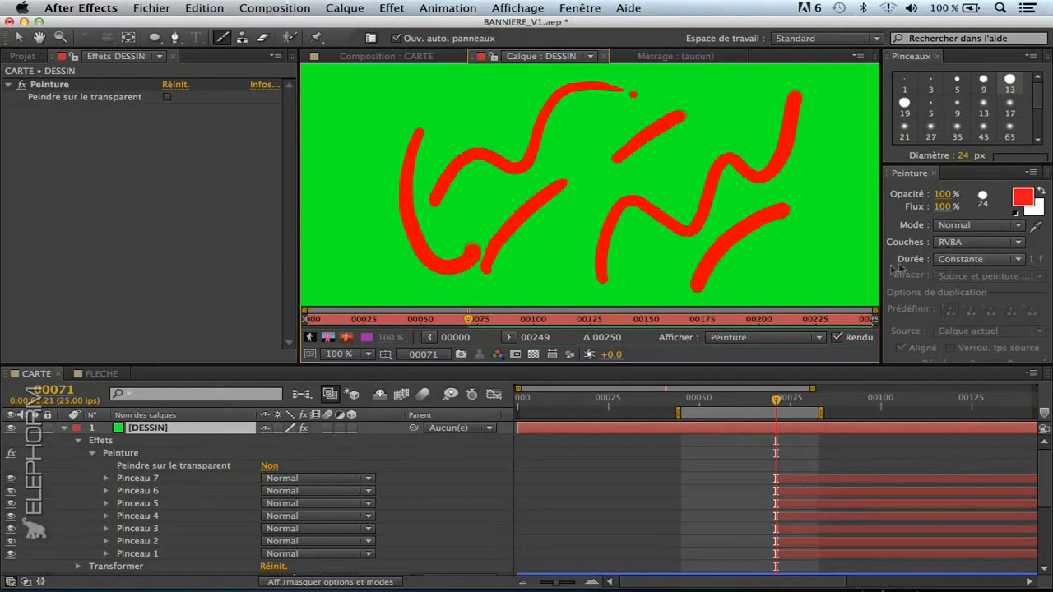
Set the paint duration to Image simple and add three short single-frame strokes at the left, lower right and centre right
click(960, 262)
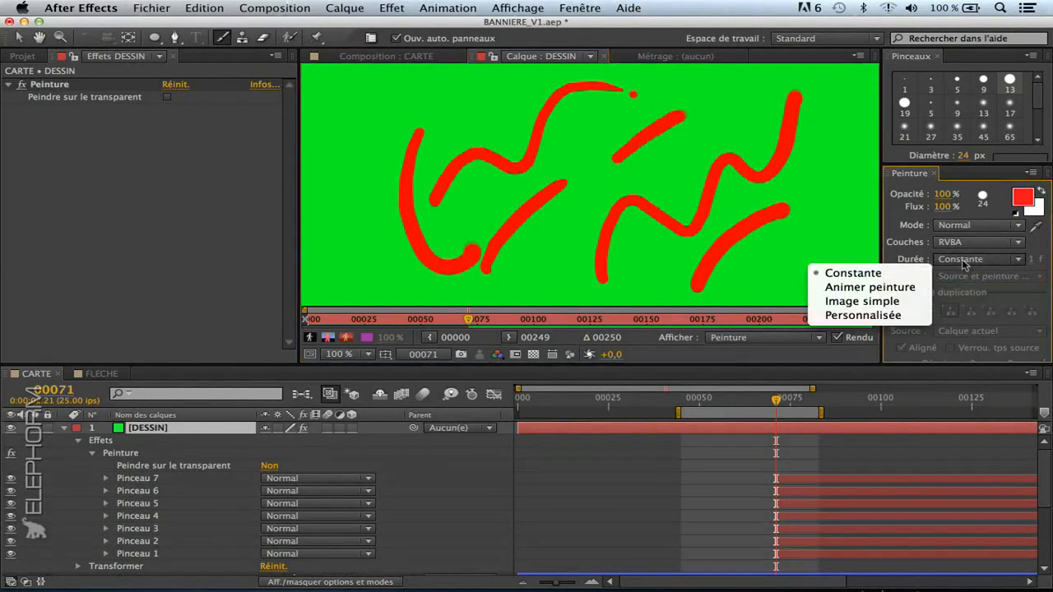
click(855, 301)
drag(359, 156, 365, 244)
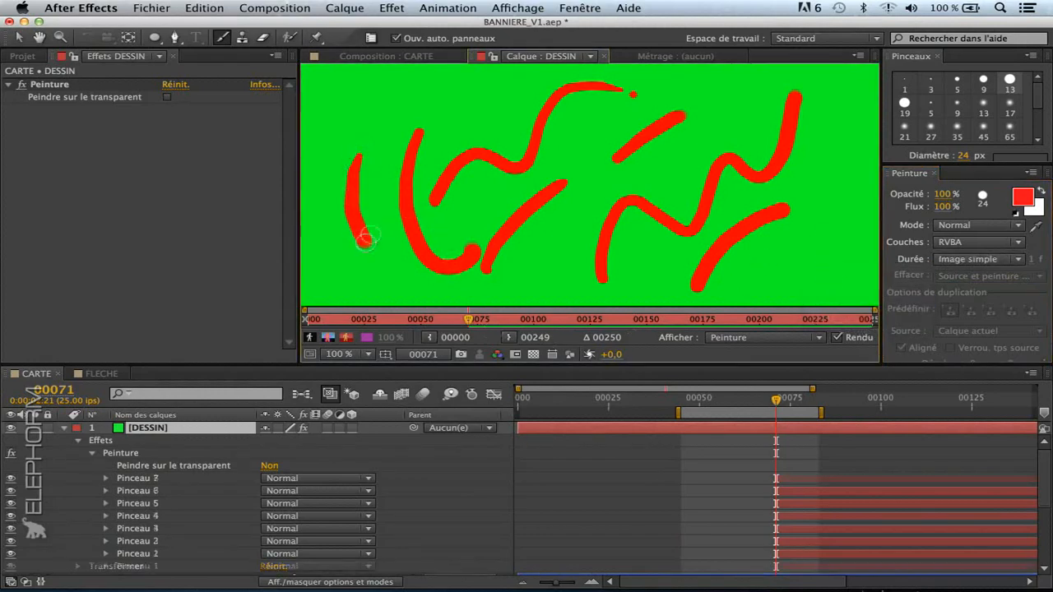
click(591, 582)
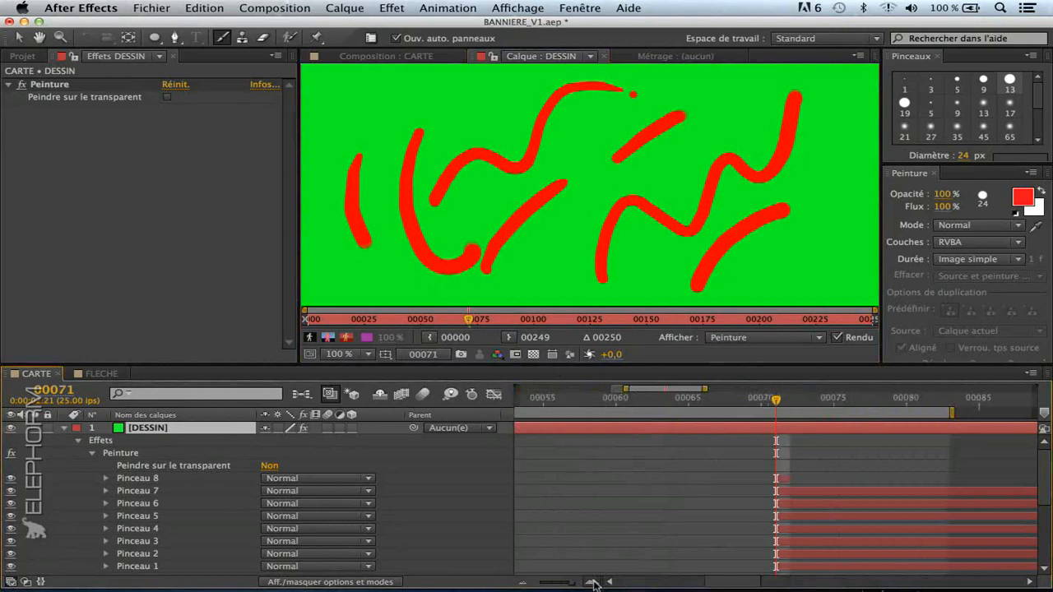
click(591, 582)
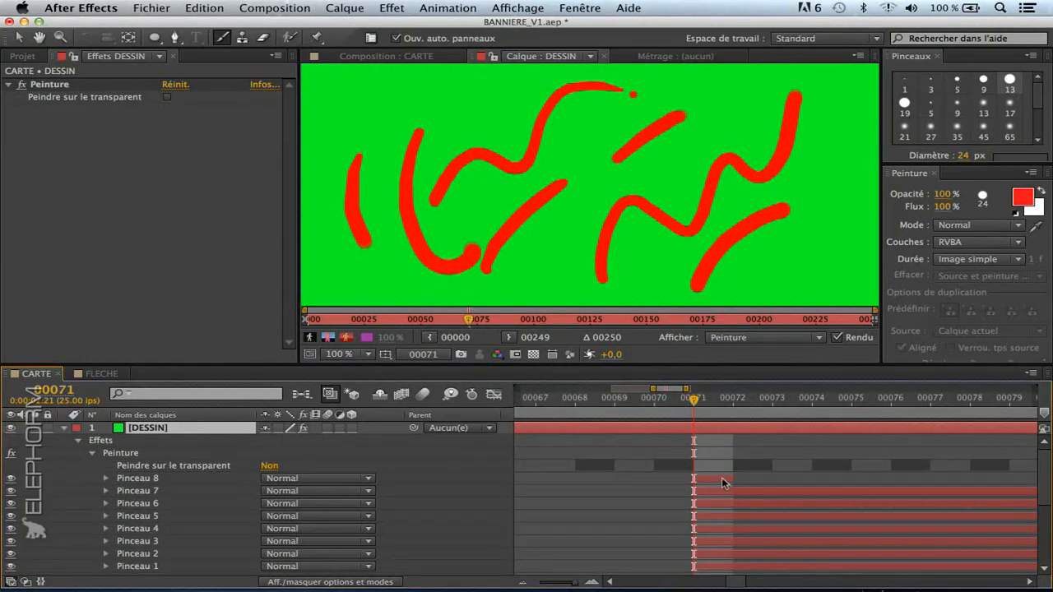
drag(775, 245, 772, 282)
drag(668, 152, 680, 188)
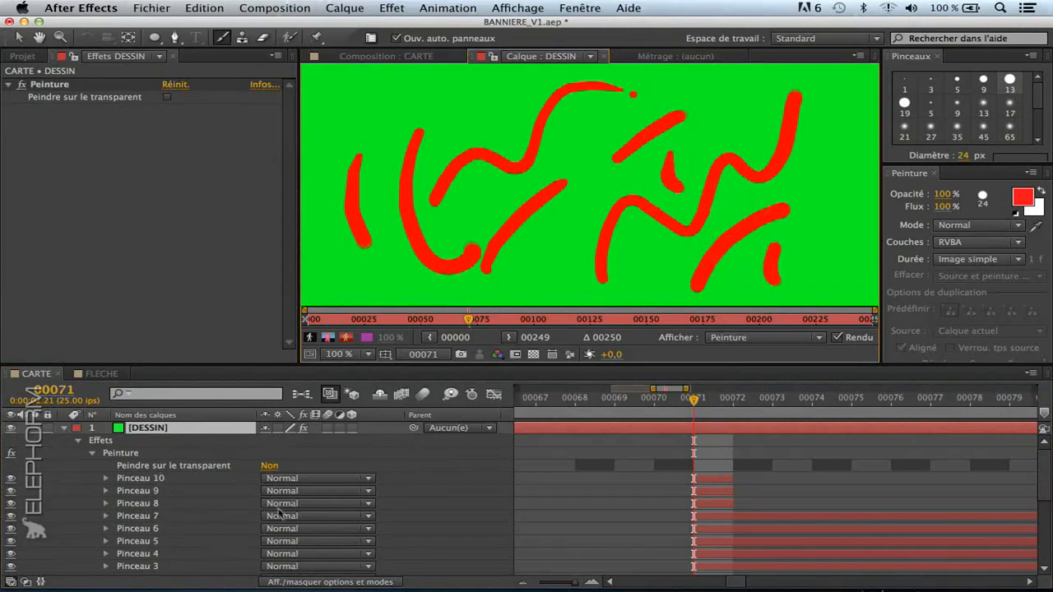
Extend the end of the Pinceau 10 stroke's bar to frame 75 and compare it with Pinceau 9
mouse_move(737, 478)
mouse_down()
mouse_move(931, 477)
mouse_move(768, 478)
mouse_move(852, 478)
mouse_up()
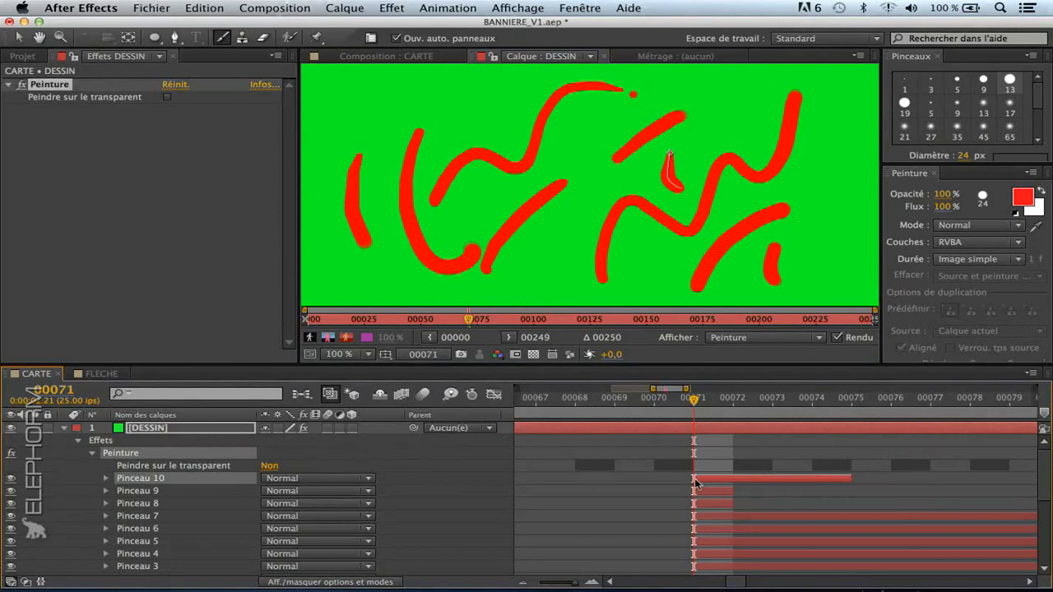
click(712, 492)
mouse_move(732, 491)
mouse_down()
mouse_move(773, 492)
mouse_move(733, 492)
mouse_up()
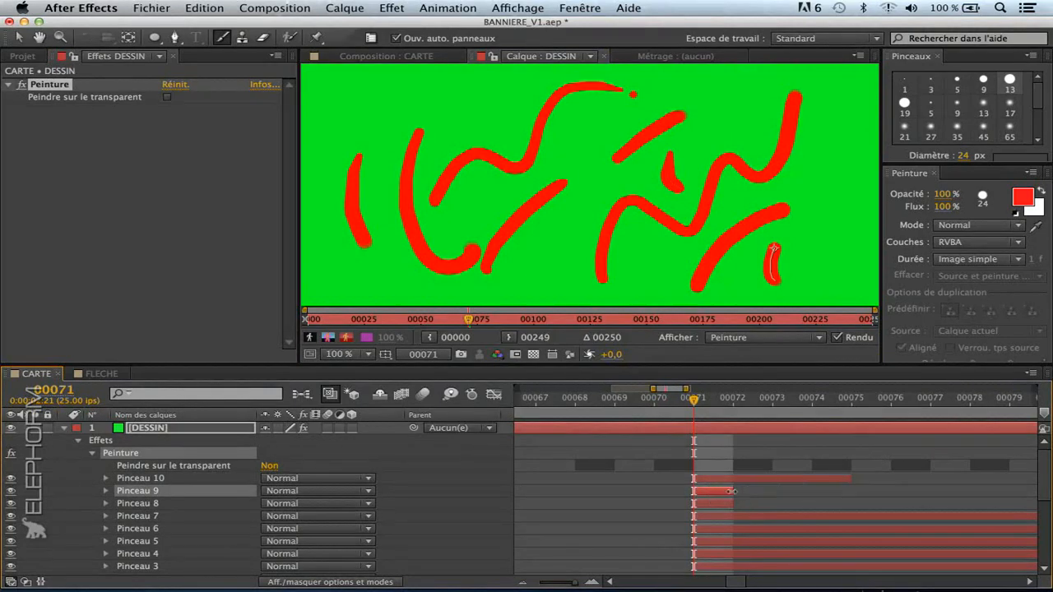
Switch the paint duration to Personnalisée with a length of 10 frames
click(959, 265)
click(852, 319)
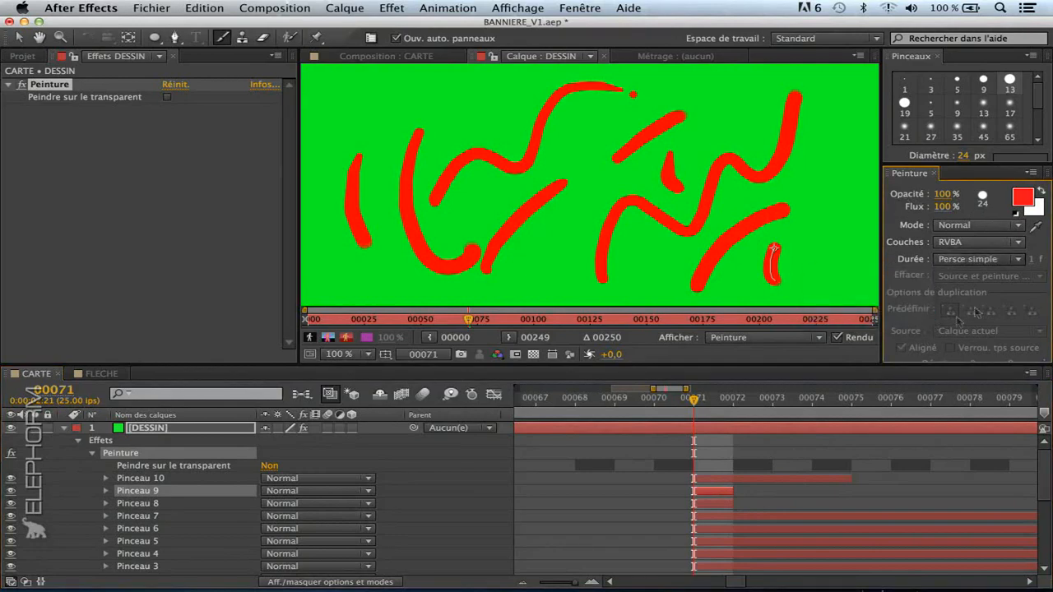
click(1031, 259)
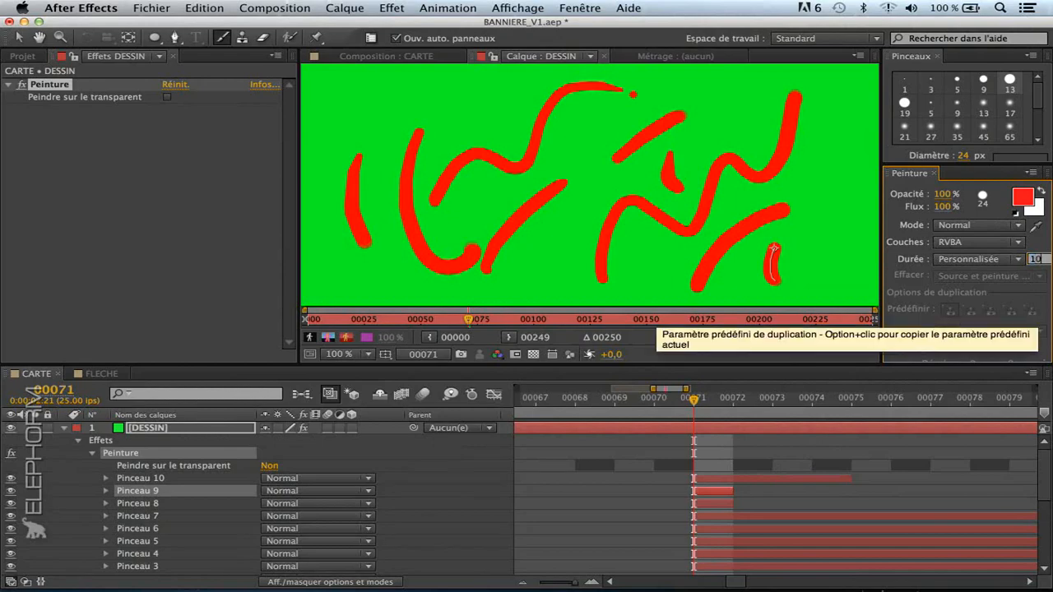
text(10)
key(Return)
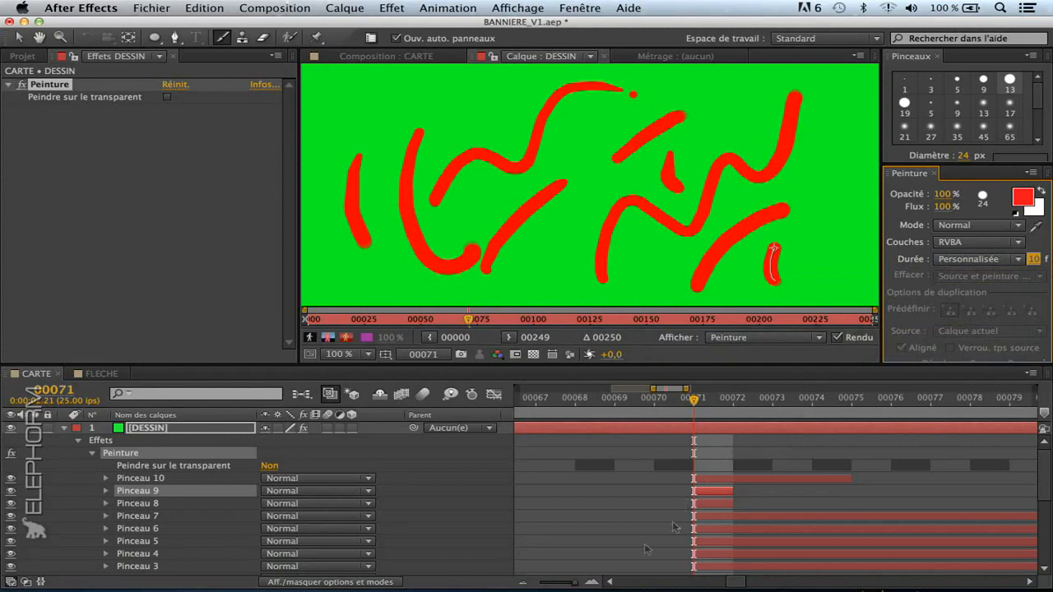
Deselect the existing strokes and paint a short curved stroke with the custom duration in the upper left of the layer
drag(575, 585, 570, 583)
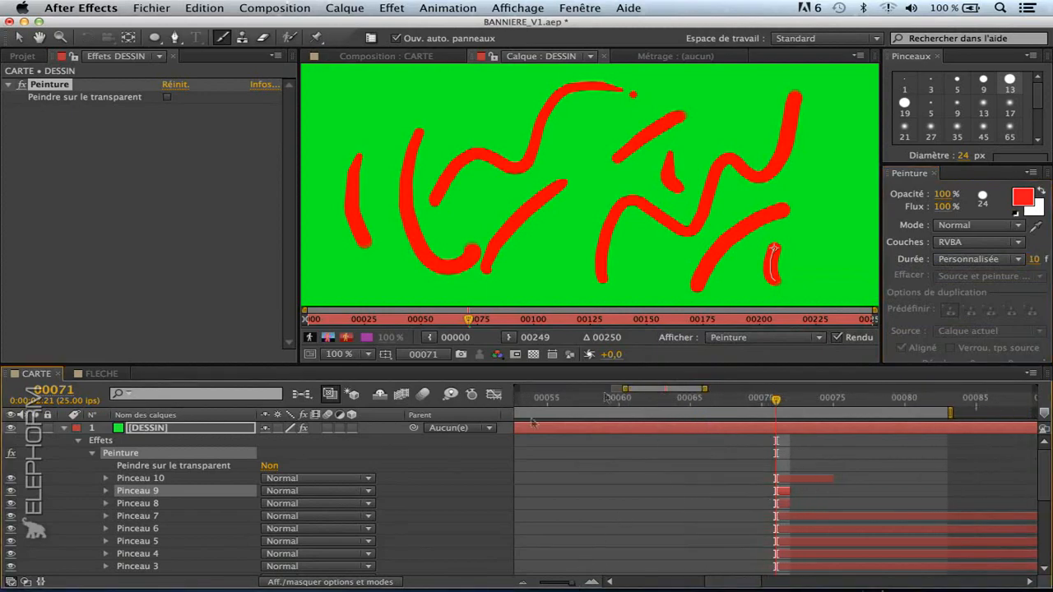
click(121, 478)
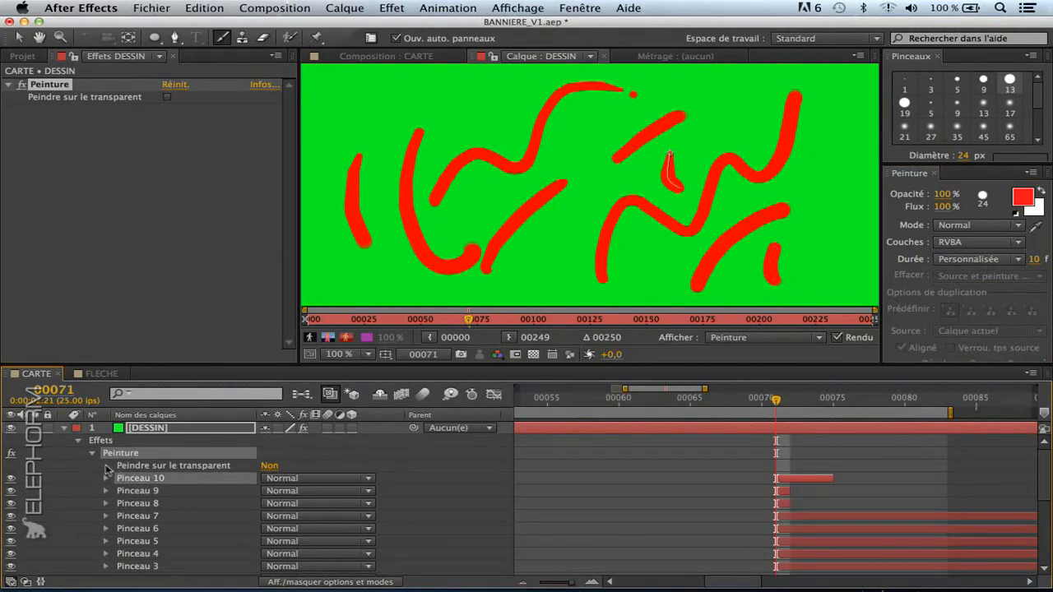
click(90, 477)
click(119, 453)
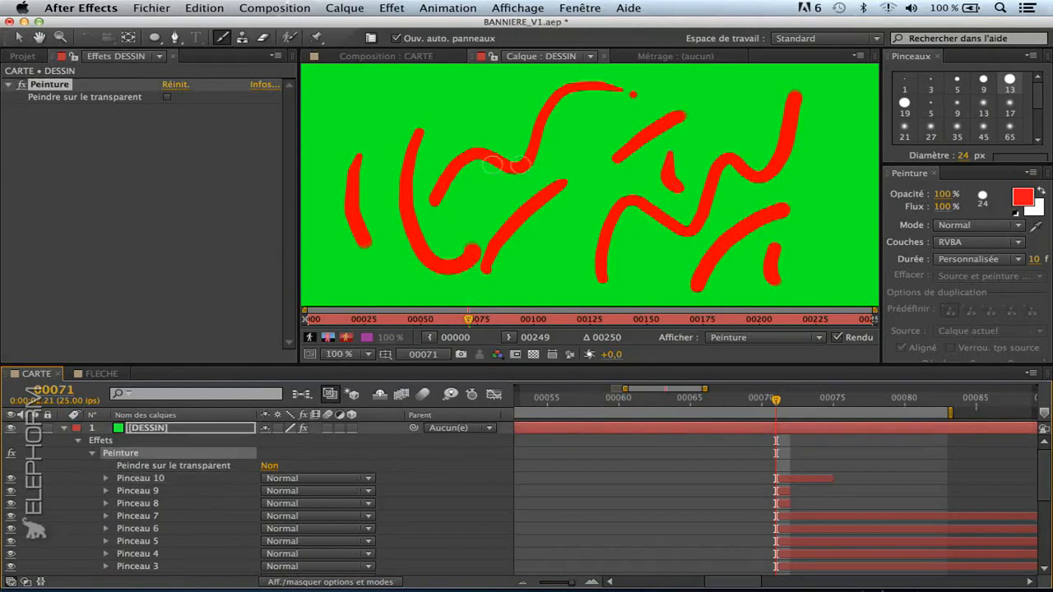
drag(454, 131, 503, 100)
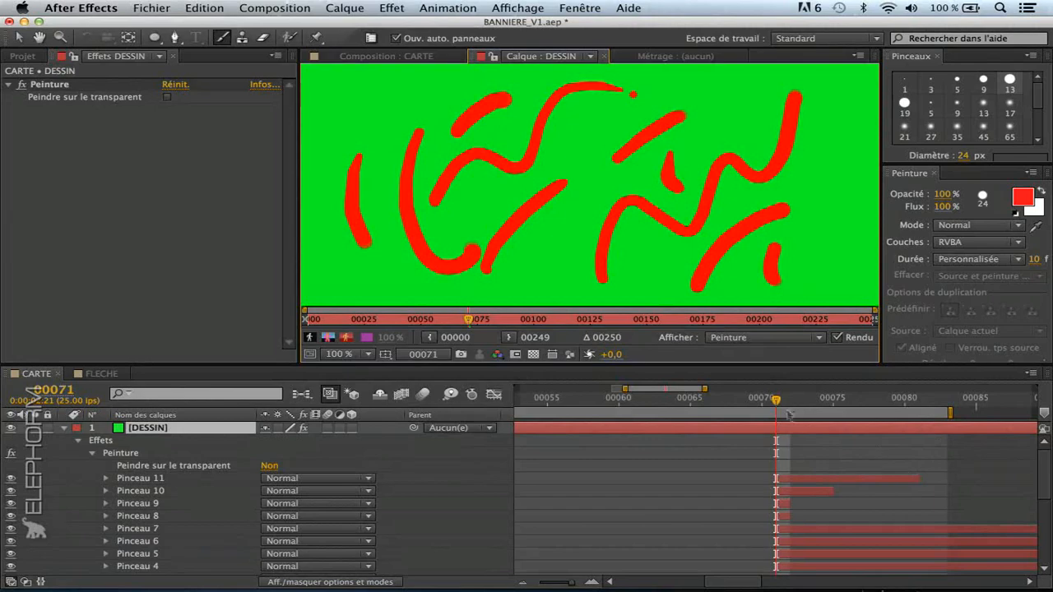
Set the paint duration to Animer peinture and paint a long stroke from the upper left to the right side of the layer
click(962, 260)
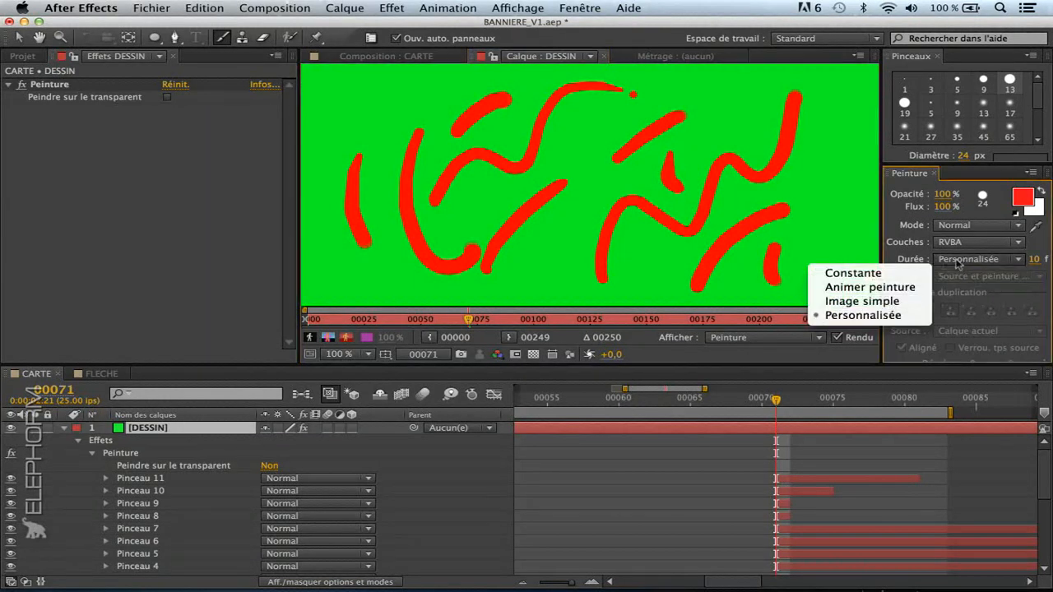
click(858, 289)
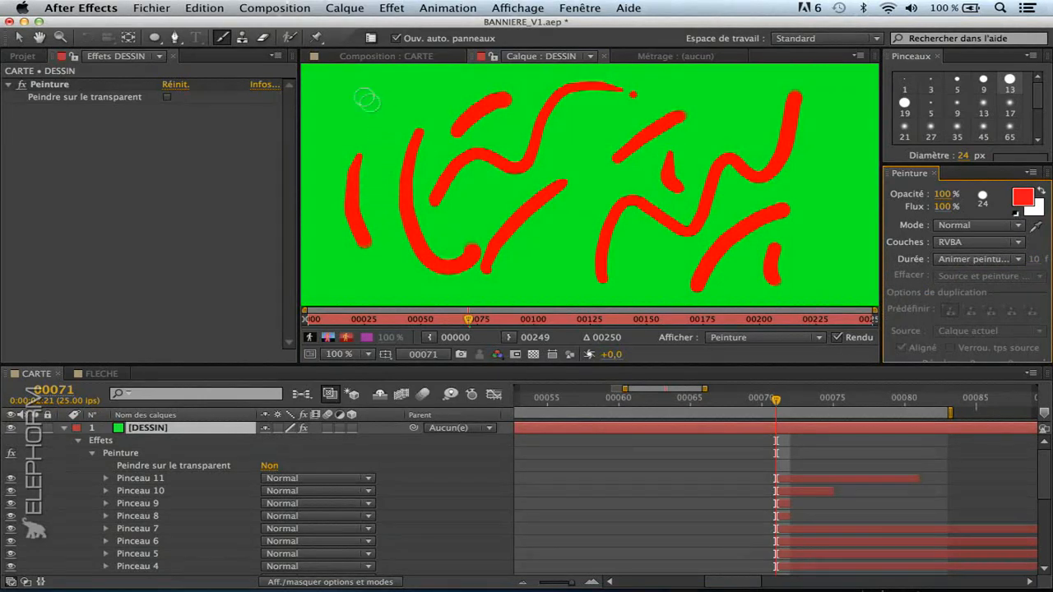
mouse_move(354, 92)
mouse_down()
mouse_move(417, 195)
mouse_move(451, 84)
mouse_move(539, 212)
mouse_move(597, 95)
mouse_move(690, 216)
mouse_move(737, 89)
mouse_move(793, 226)
mouse_move(822, 215)
mouse_up()
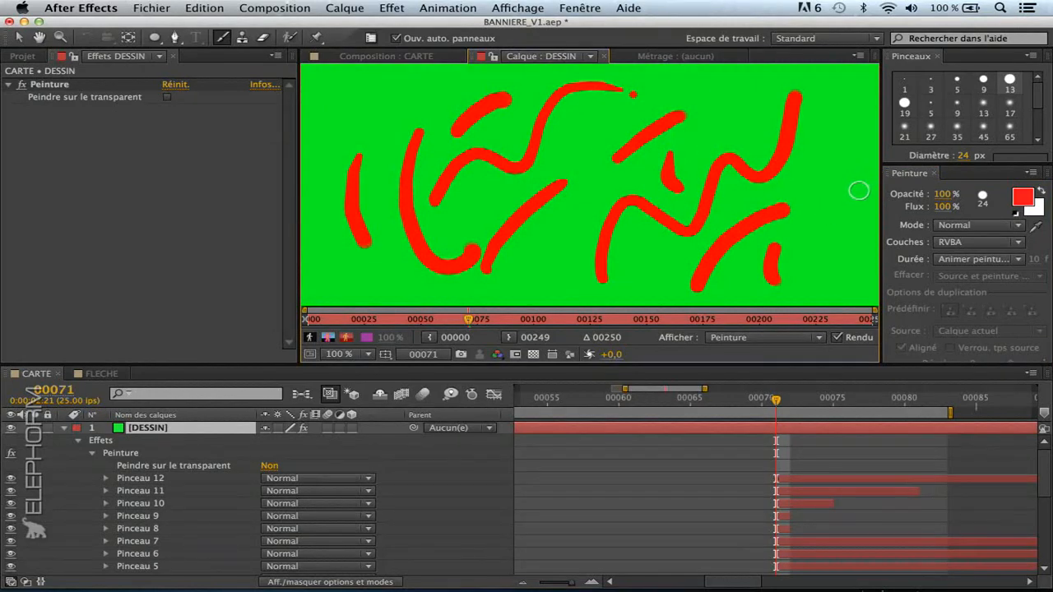
Select the Pinceau 12 stroke, move the playhead to frame 70 and examine the stroke's keyframes along its bar
click(152, 480)
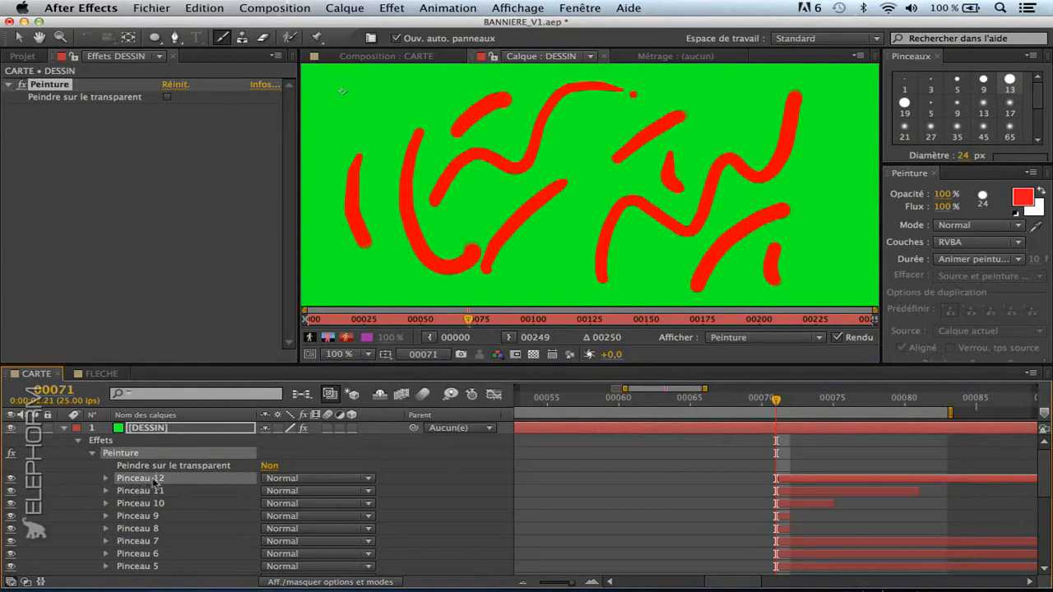
click(592, 581)
click(592, 581)
click(592, 582)
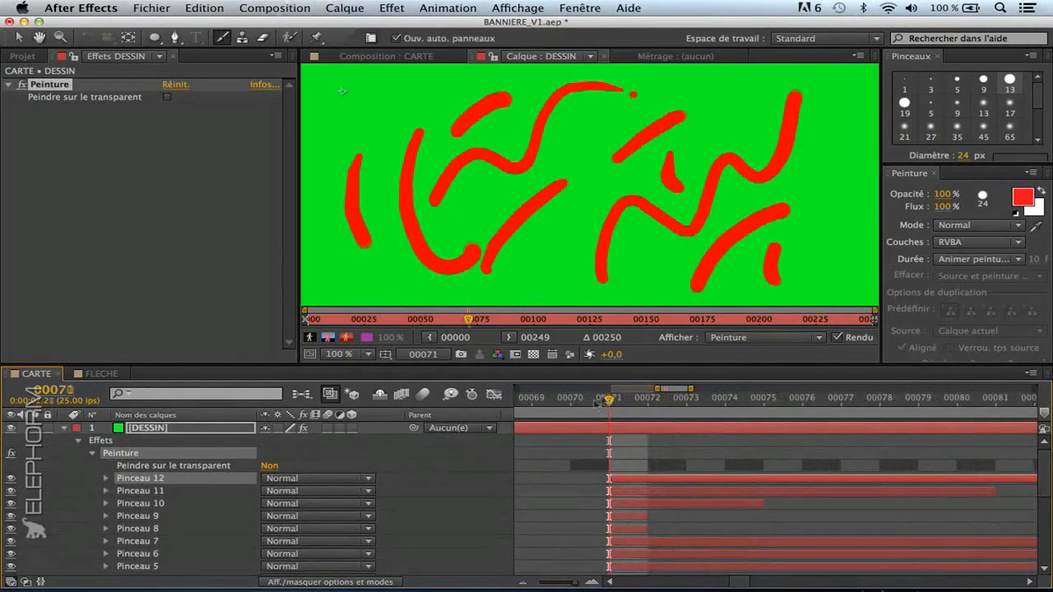
click(566, 402)
drag(574, 582, 560, 585)
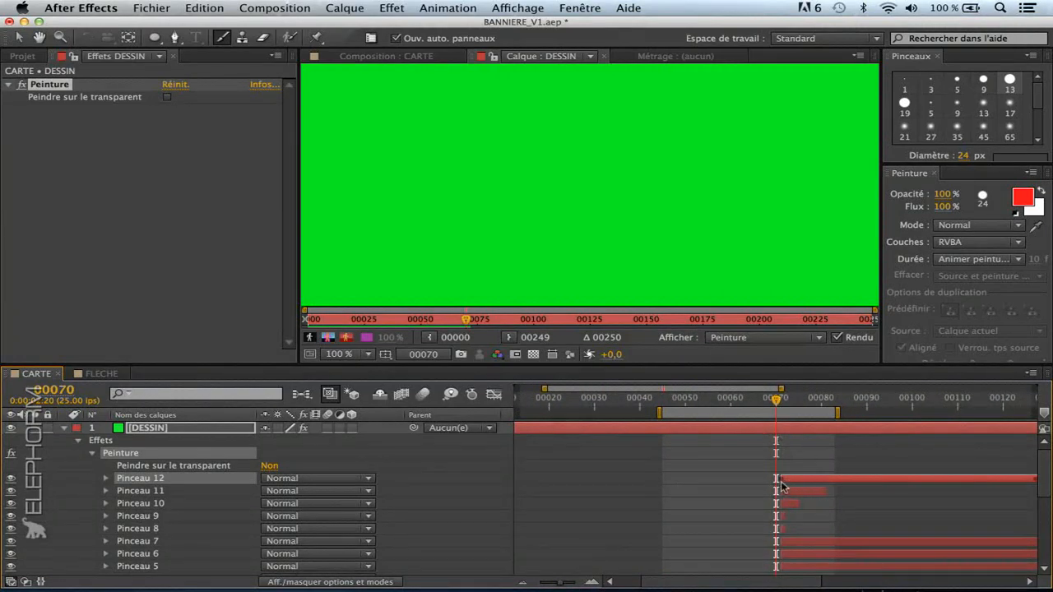
scroll(782, 510, right, 5)
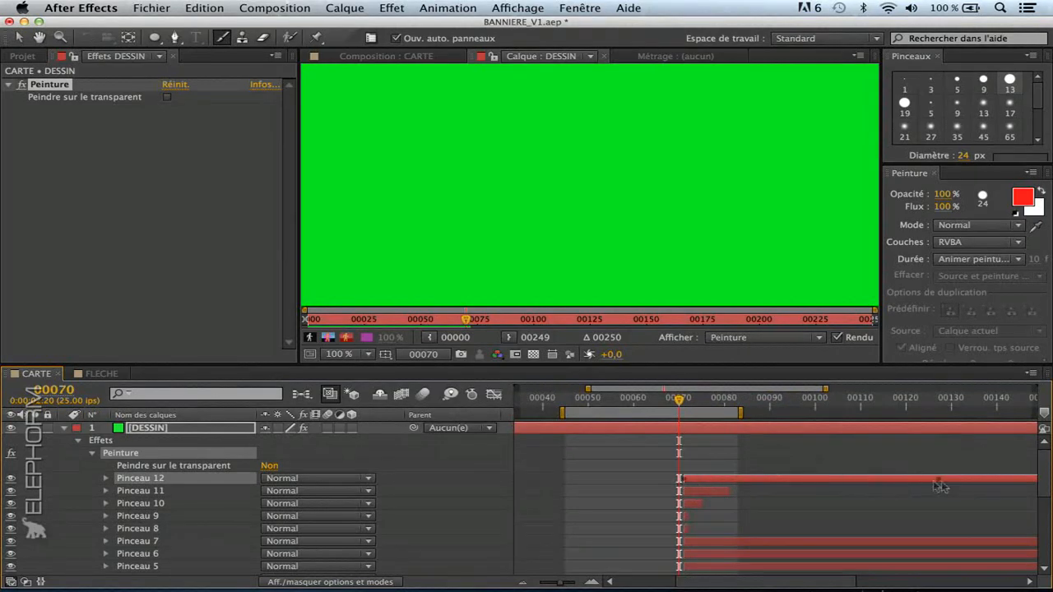
Expand the Pinceau 12 stroke and look through its Tracé and Transformer properties
click(105, 480)
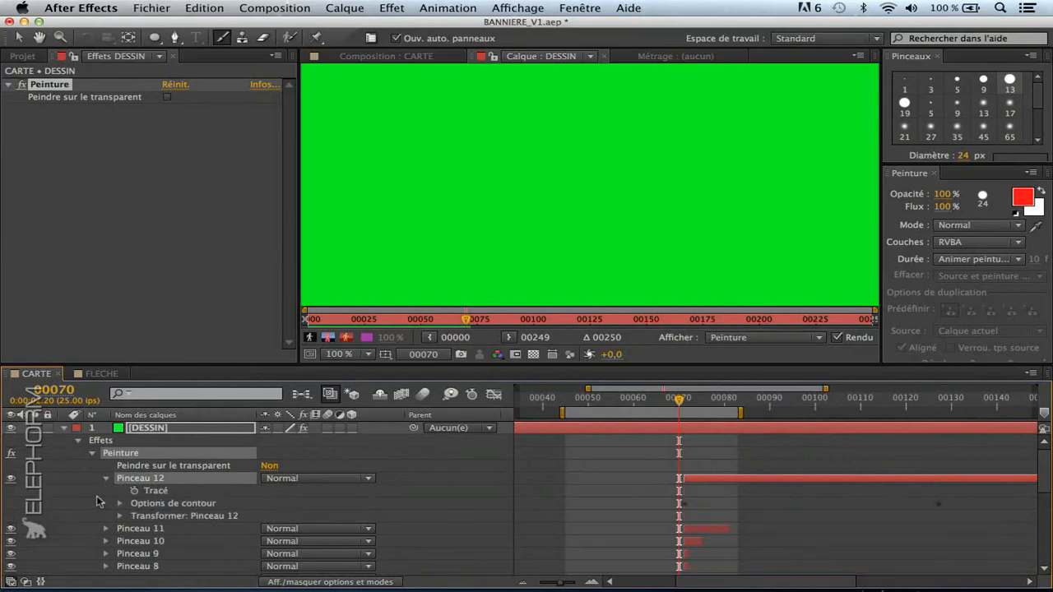
click(156, 491)
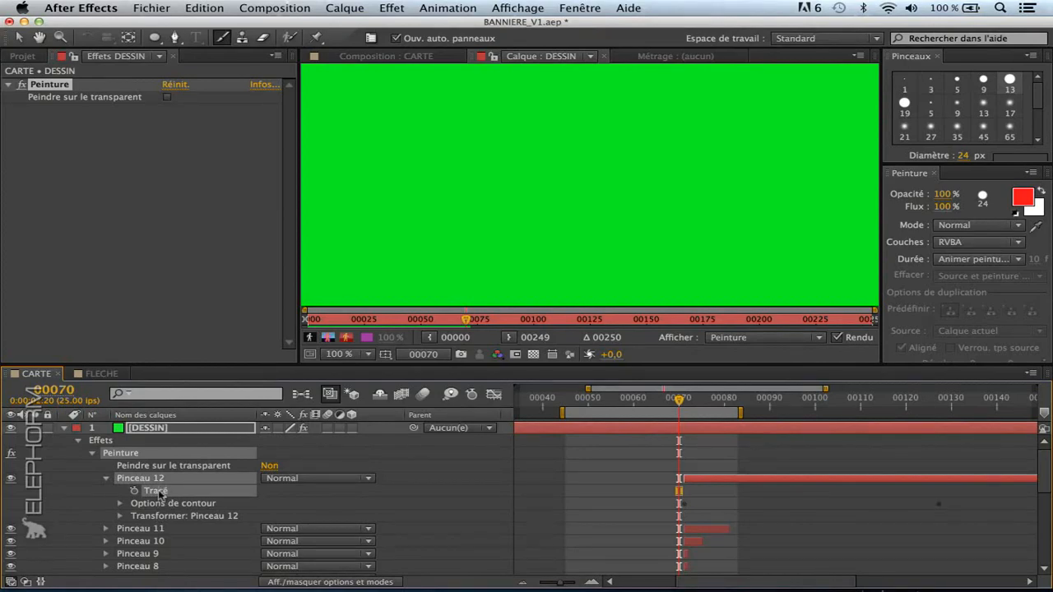
click(120, 515)
key(h)
scroll(115, 535, down, 4)
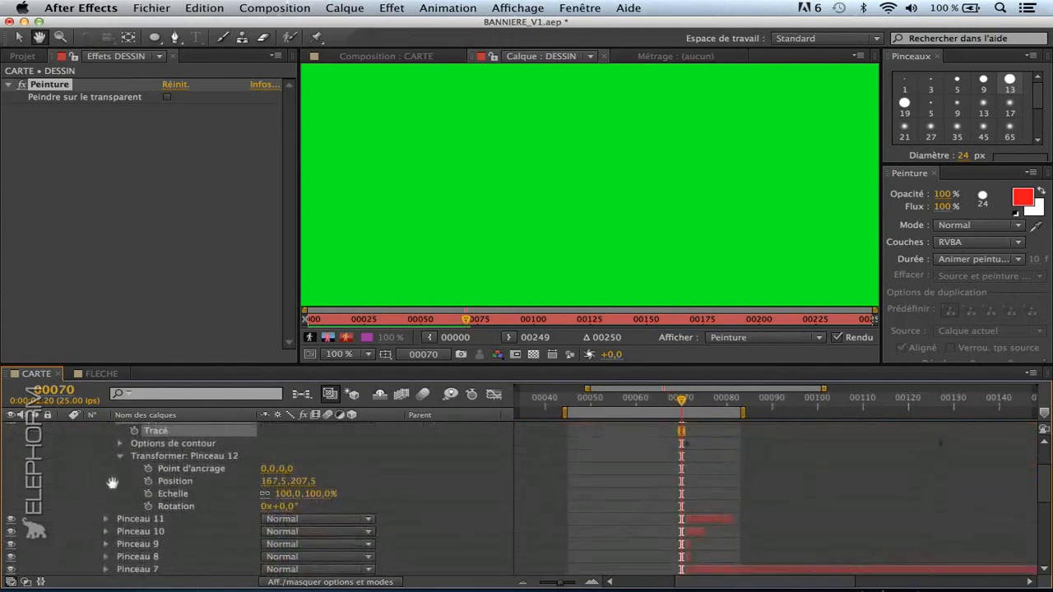
key(ctrl+b)
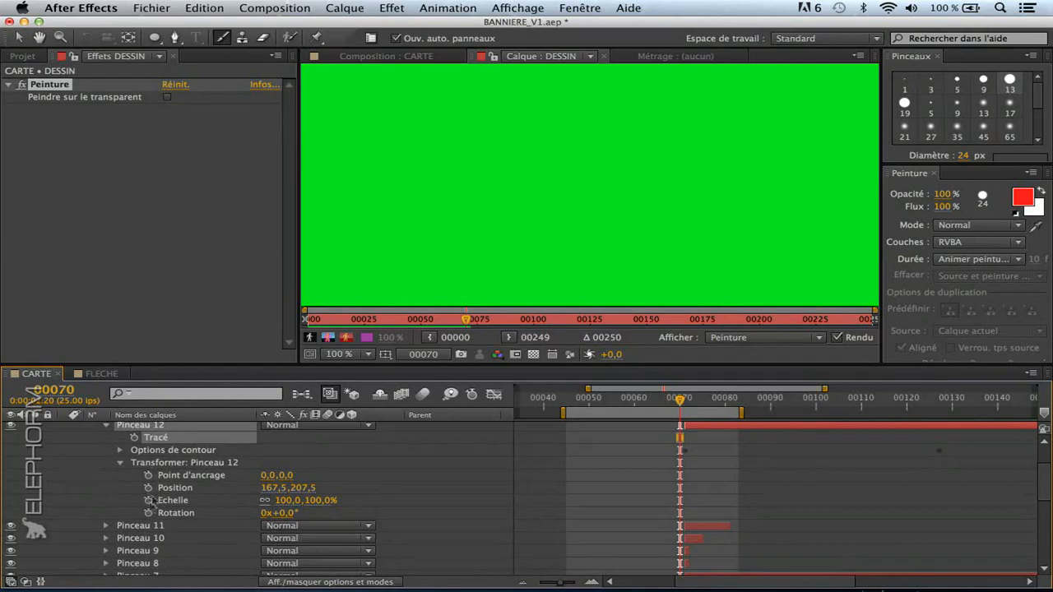
scroll(150, 501, up, 4)
click(120, 516)
click(159, 505)
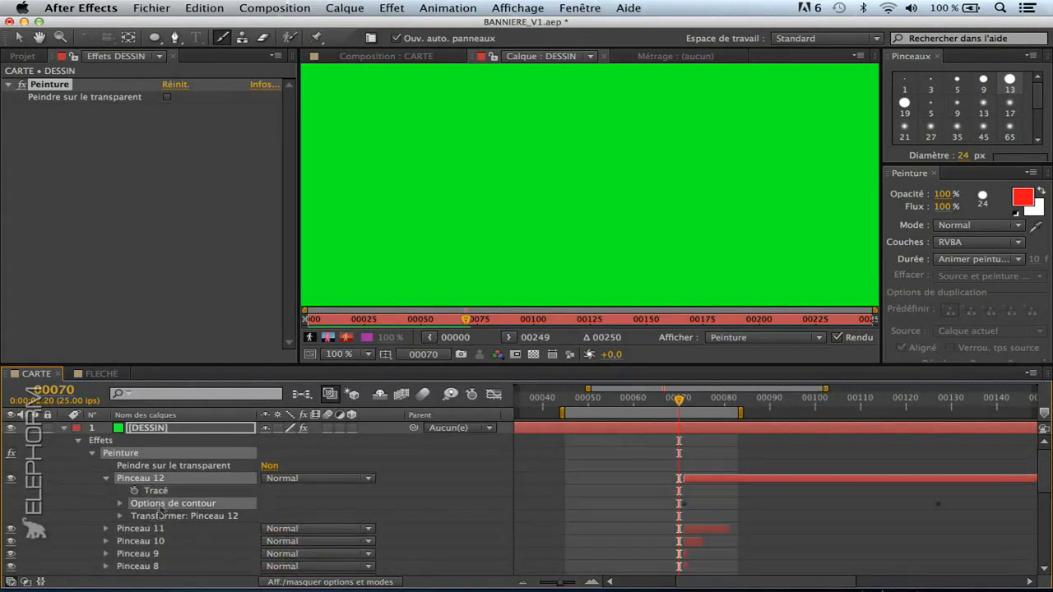
Expand Pinceau 12's Options de contour and scrub from frame 70 to frame 115 to examine the Fin animation
click(121, 504)
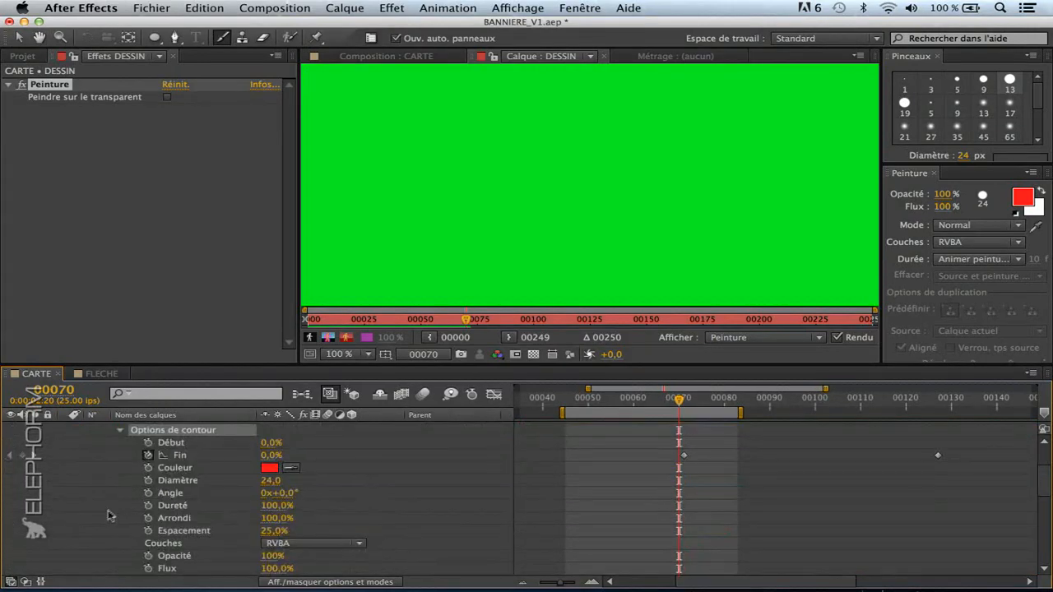
scroll(103, 479, down, 5)
scroll(103, 479, up, 3)
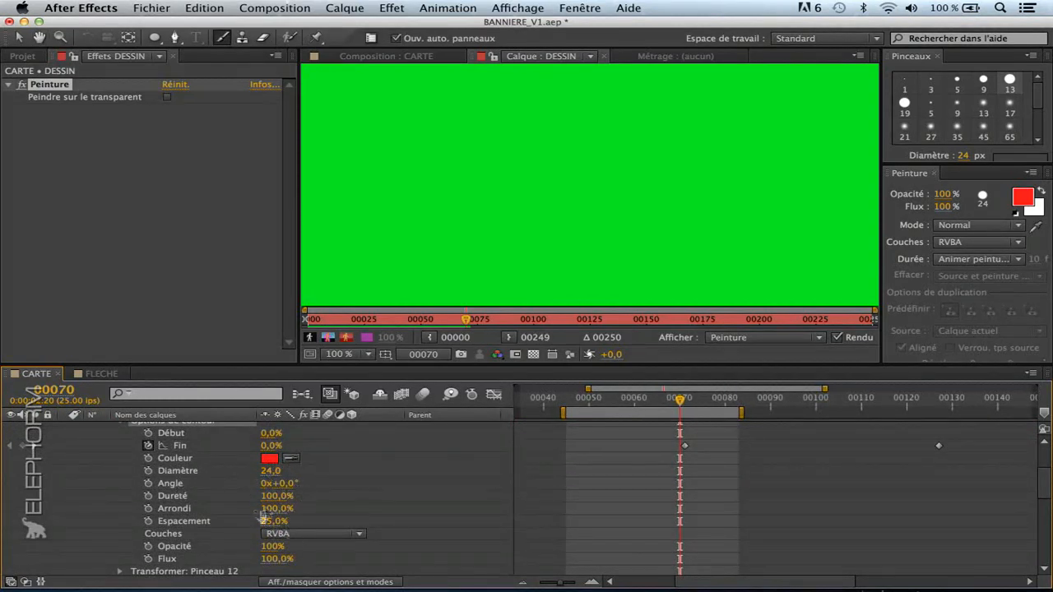
scroll(189, 487, up, 3)
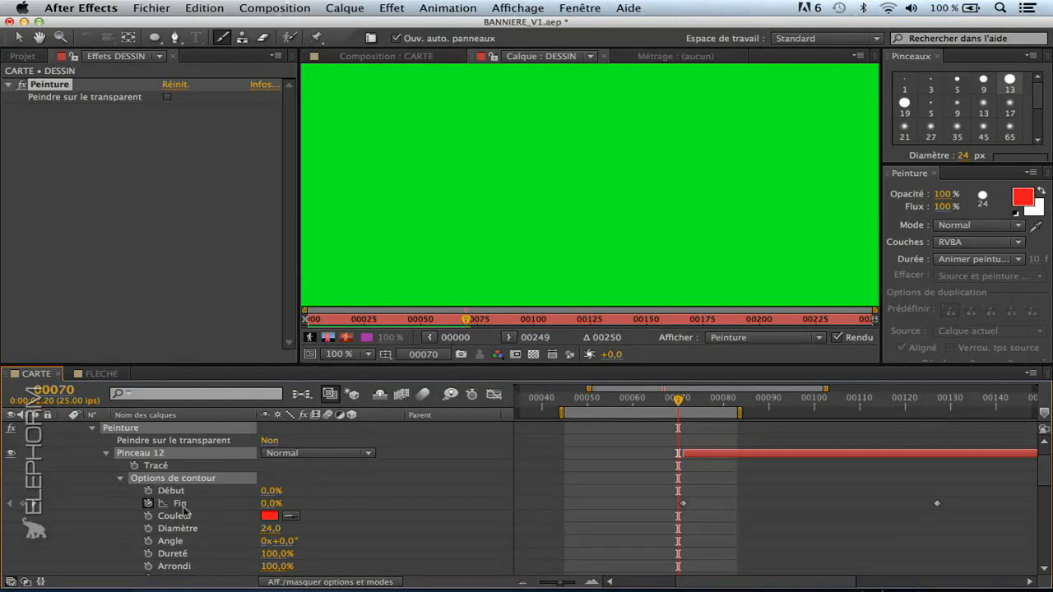
mouse_move(683, 405)
mouse_down()
mouse_move(768, 403)
mouse_move(793, 425)
mouse_up()
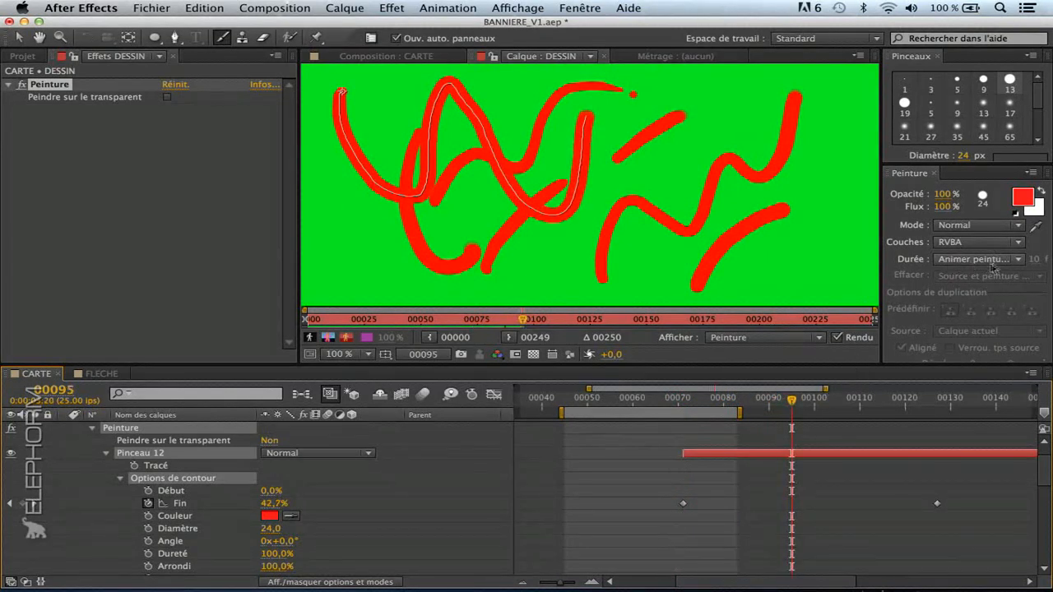
mouse_move(689, 404)
mouse_down()
mouse_move(933, 438)
mouse_move(730, 454)
mouse_move(882, 458)
mouse_move(690, 475)
mouse_move(939, 475)
mouse_move(690, 485)
mouse_move(882, 484)
mouse_up()
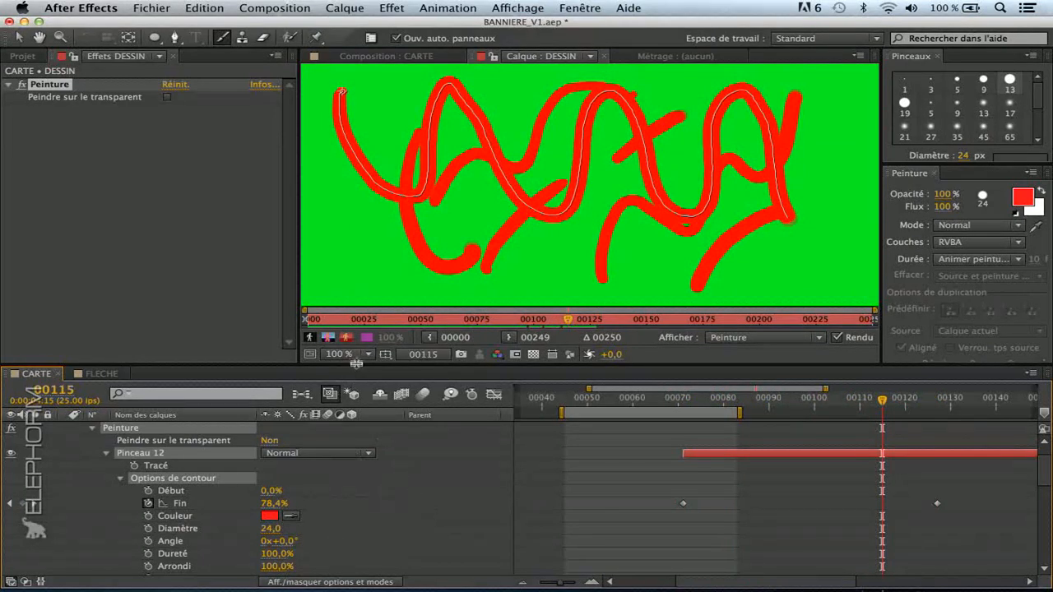
Delete all the paint strokes from Pinceau 12 to Pinceau 1 on the DESSIN layer
drag(356, 363, 356, 219)
click(105, 309)
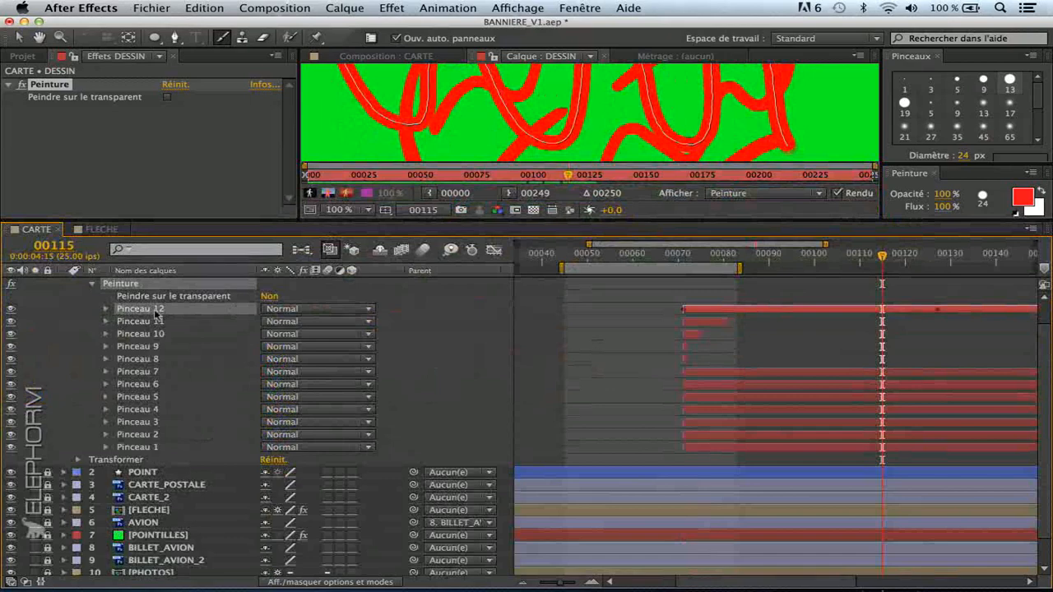
shift+click(155, 449)
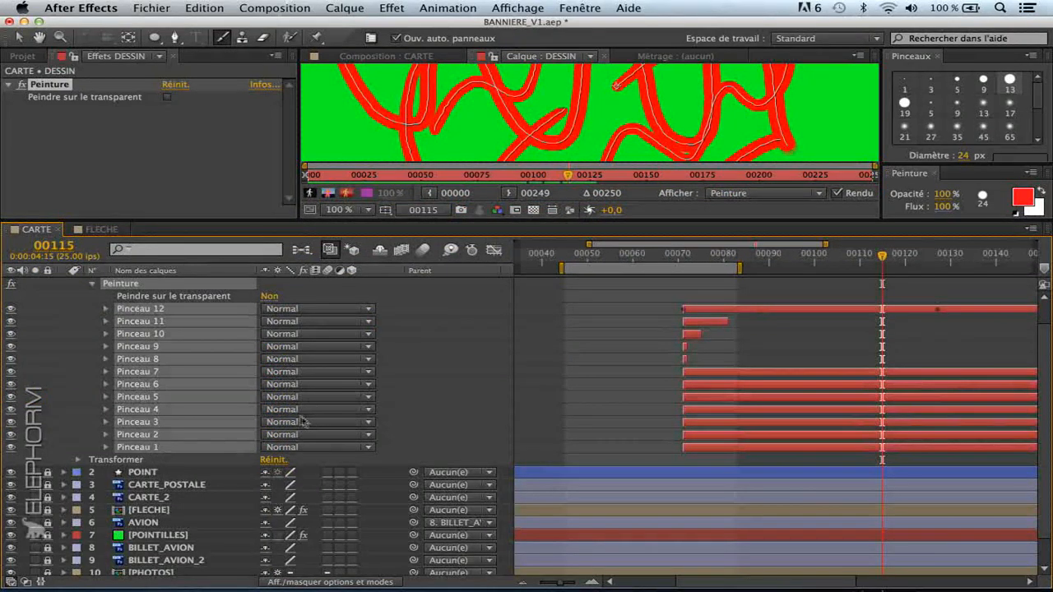
key(Delete)
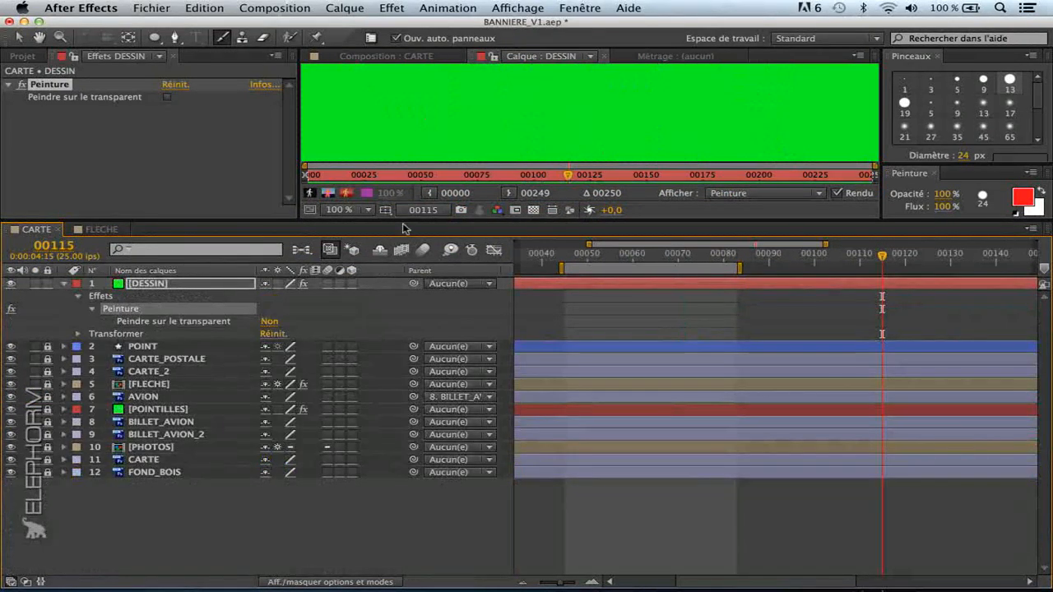
Enlarge the layer view area, set its magnification to 50 %, and select the DESSIN layer at frame 66
drag(405, 218, 404, 355)
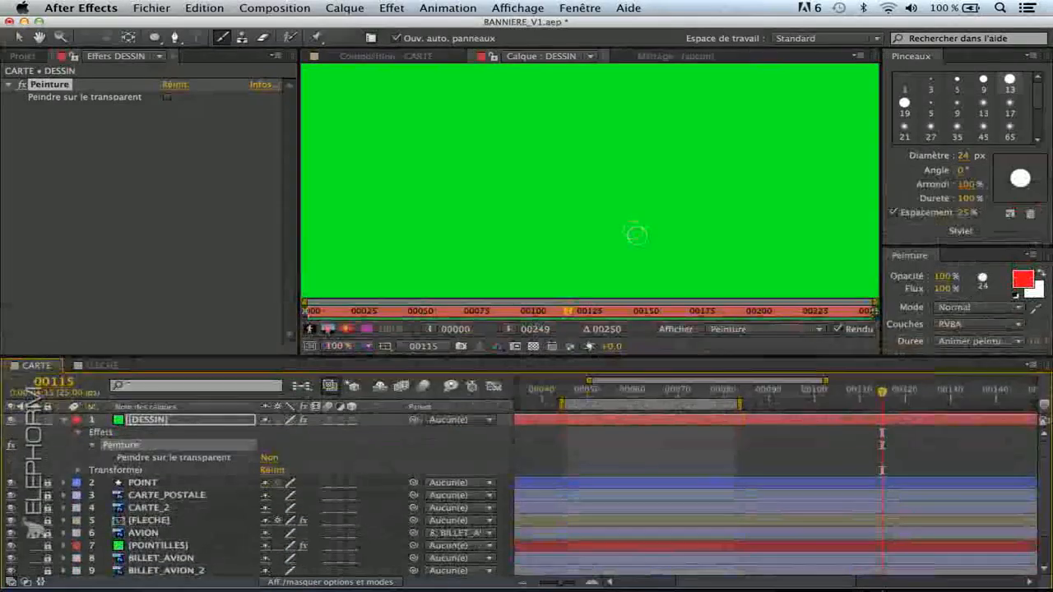
key(ctrl+b)
click(337, 346)
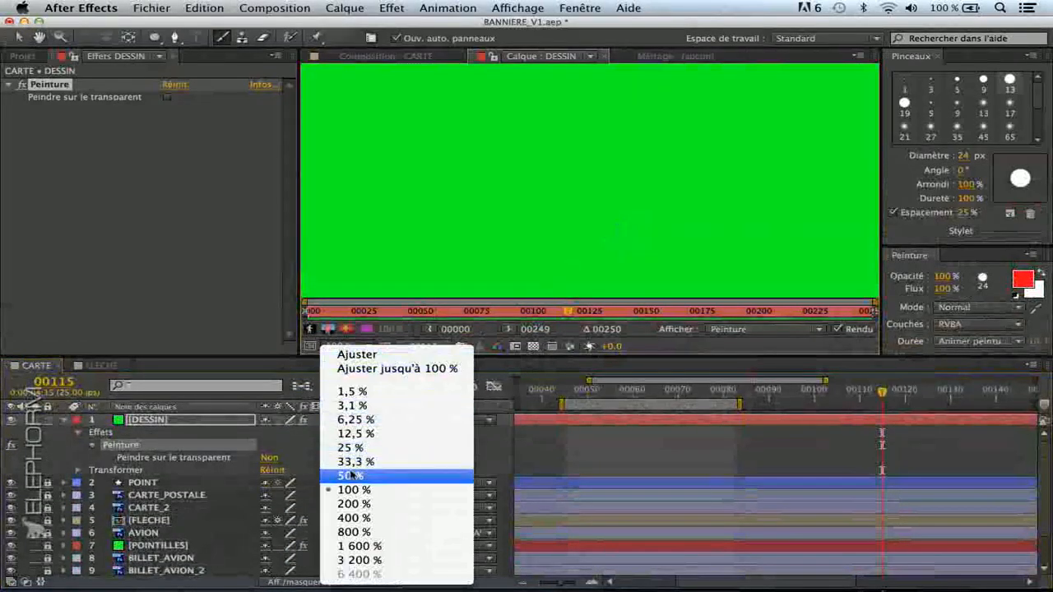
click(345, 543)
drag(614, 237, 557, 215)
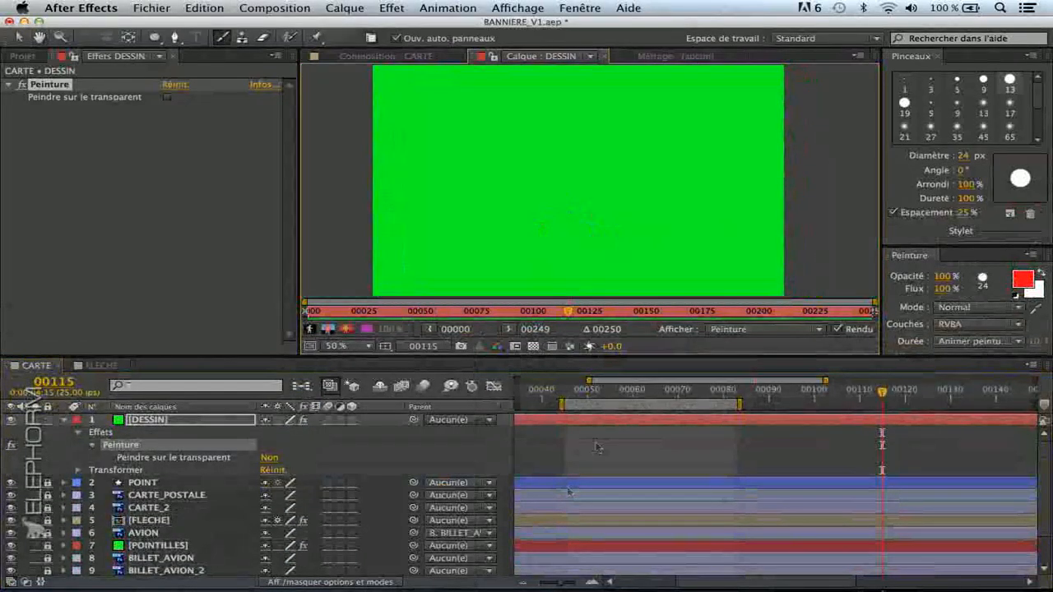
click(154, 419)
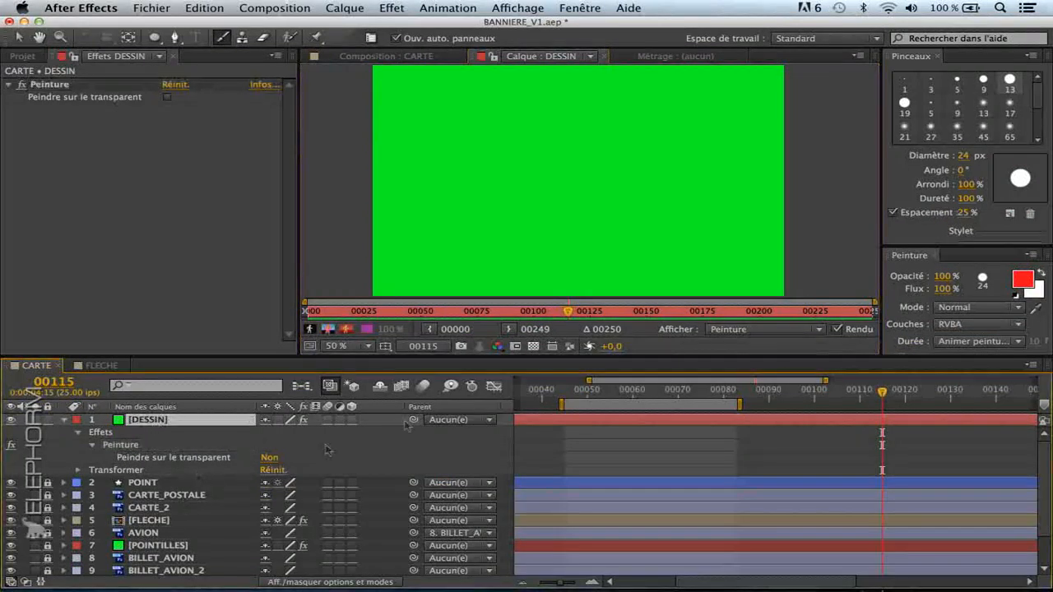
click(660, 396)
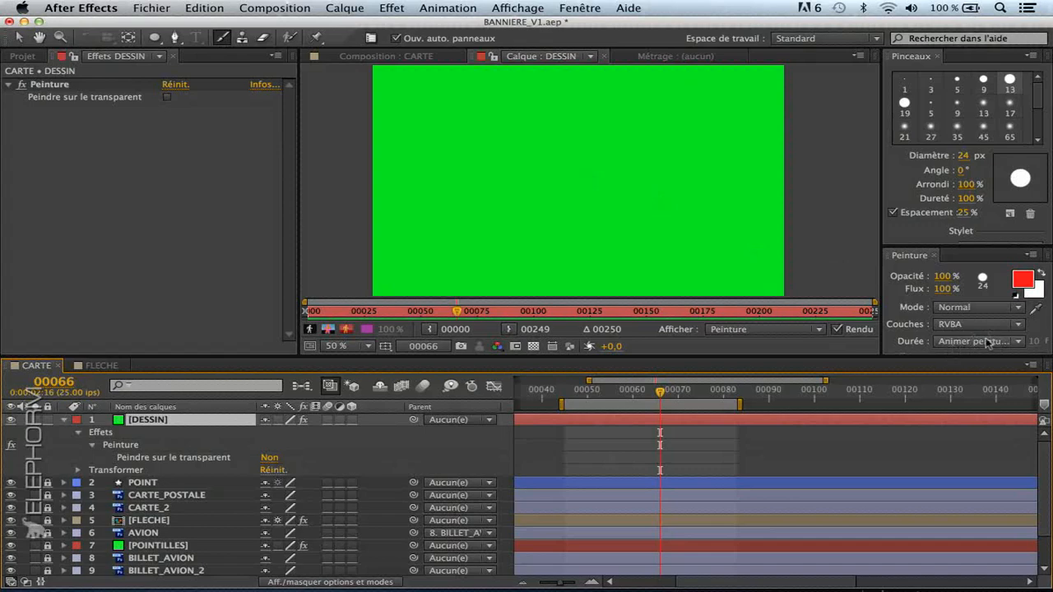
Paint a series of short animated strokes around the middle of the layer with the Animer peinture duration
drag(501, 132, 564, 137)
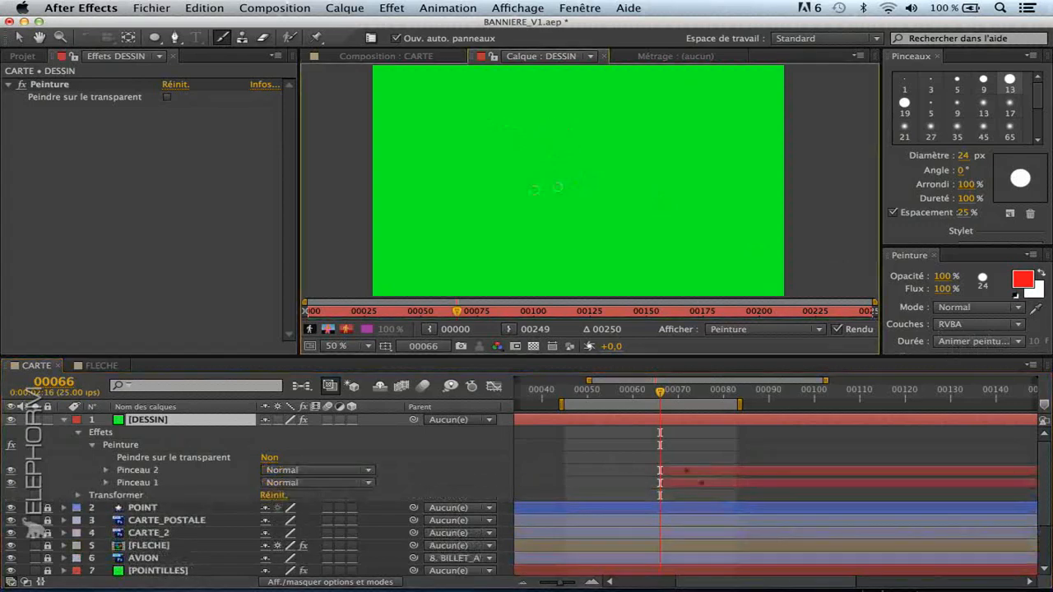
drag(520, 177, 538, 173)
mouse_move(504, 213)
mouse_down()
mouse_move(576, 205)
mouse_move(536, 243)
mouse_move(532, 228)
mouse_up()
mouse_move(505, 97)
mouse_down()
mouse_move(483, 245)
mouse_move(539, 97)
mouse_up()
mouse_move(673, 394)
mouse_down()
mouse_move(726, 402)
mouse_move(663, 411)
mouse_move(732, 415)
mouse_move(640, 406)
mouse_up()
drag(512, 118, 515, 120)
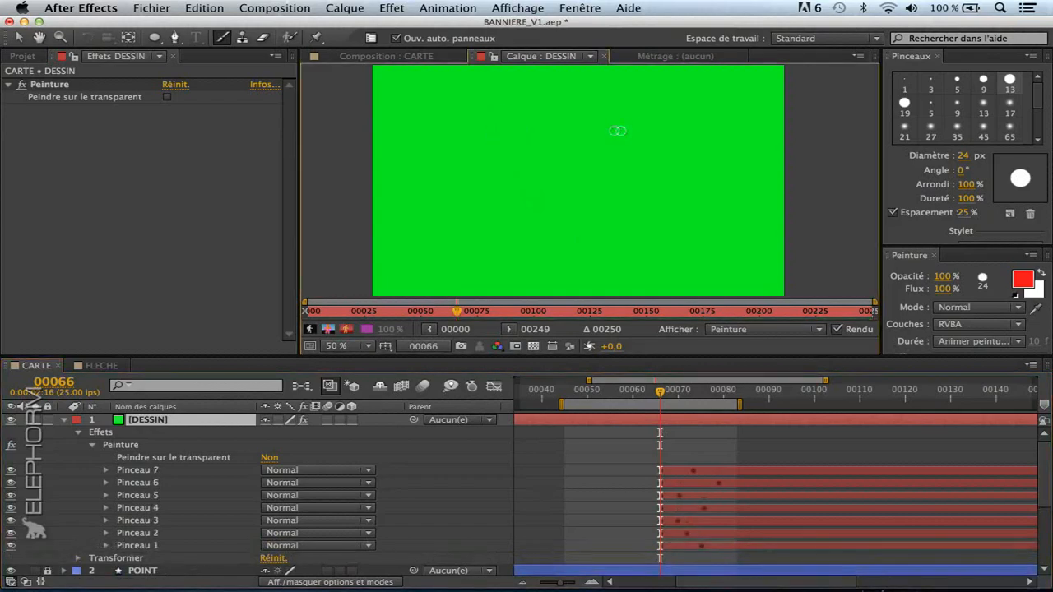
mouse_move(618, 129)
mouse_down()
mouse_move(604, 156)
mouse_move(618, 133)
mouse_up()
drag(533, 187, 615, 169)
drag(598, 250, 646, 212)
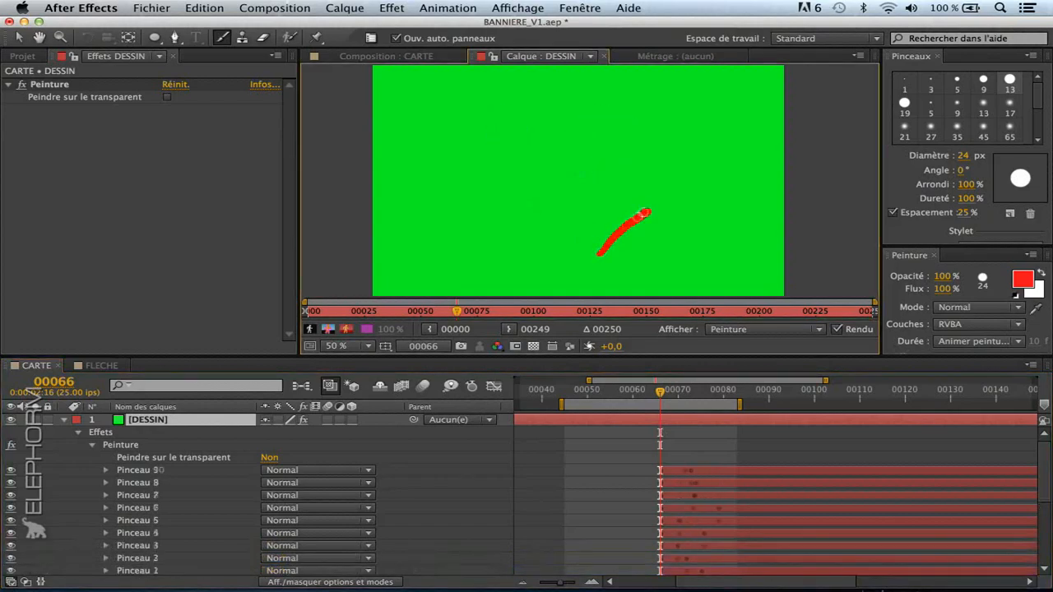
Delete the animated strokes from Pinceau 10 to Pinceau 1 on the DESSIN layer
click(183, 472)
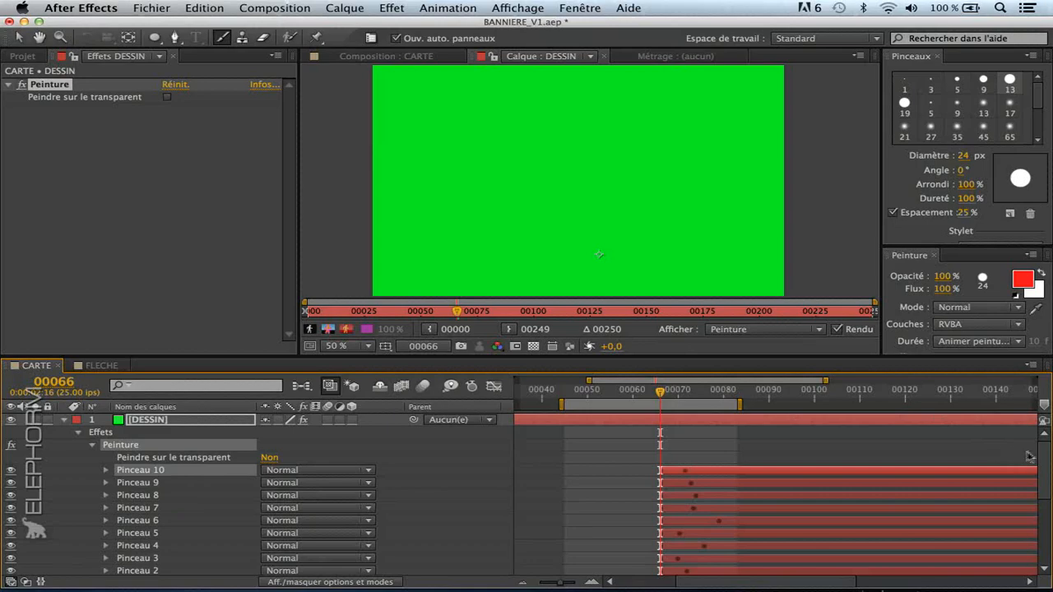
scroll(1029, 456, down, 6)
scroll(382, 522, up, 2)
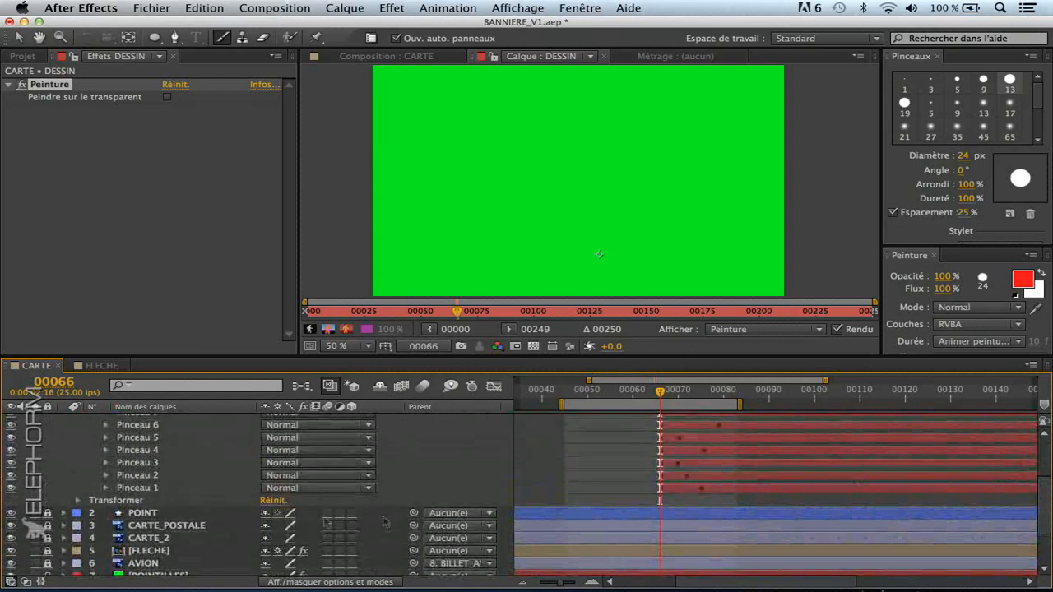
shift+click(161, 489)
key(Delete)
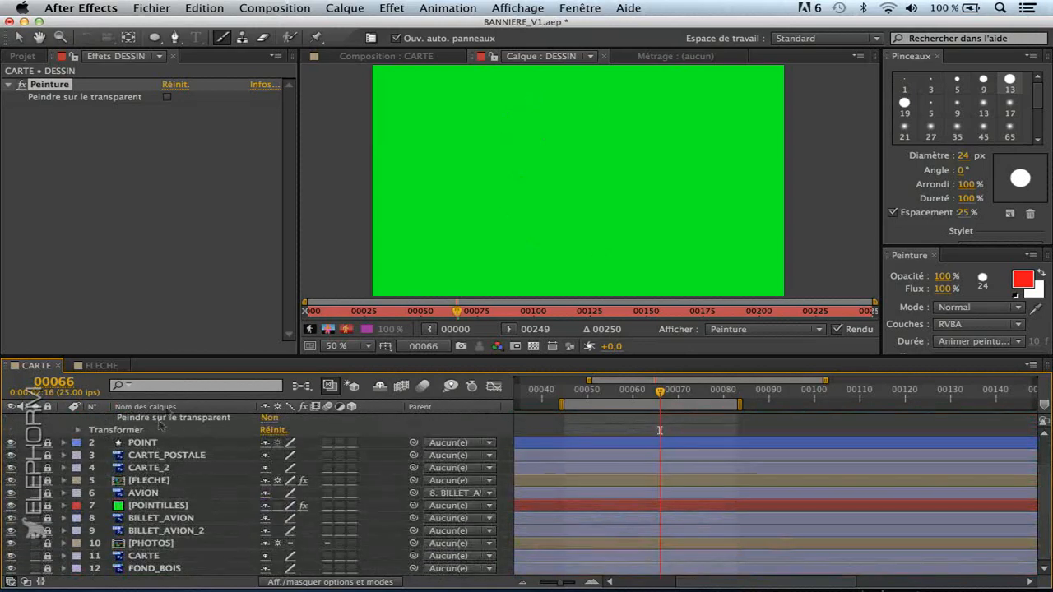
key(h)
drag(364, 447, 378, 511)
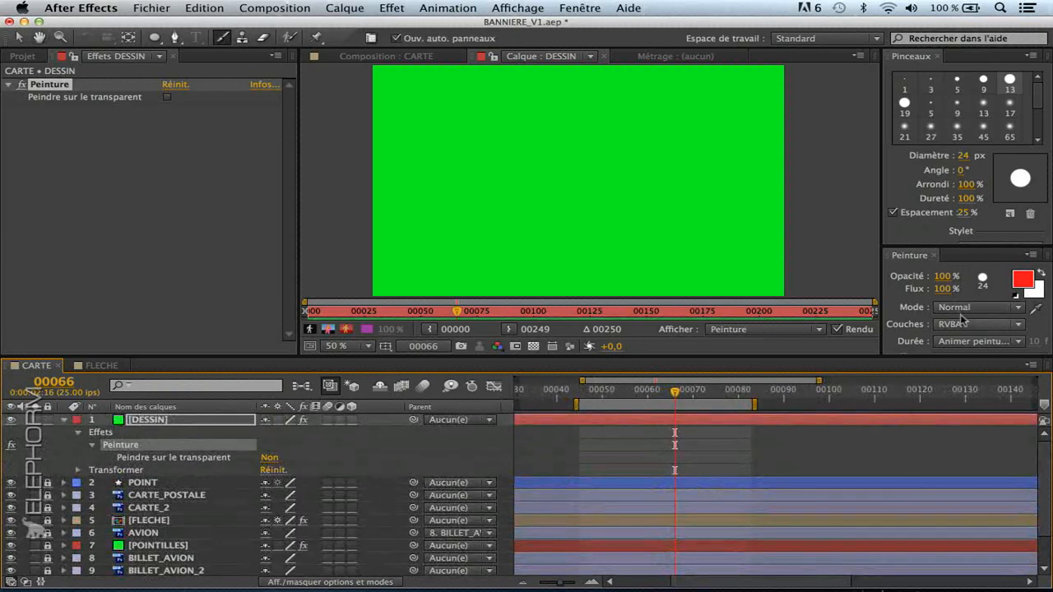
Set the paint duration to Constante and paint a smiling face with two eyes, nose, mouth and round outline
click(961, 341)
click(871, 353)
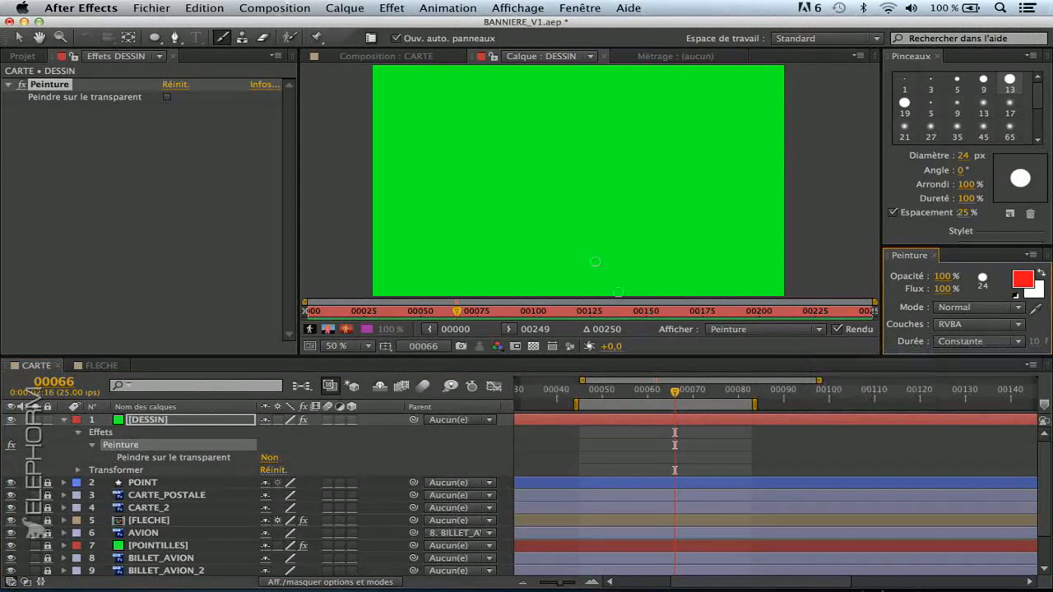
mouse_move(533, 149)
mouse_down()
mouse_move(522, 146)
mouse_move(576, 137)
mouse_up()
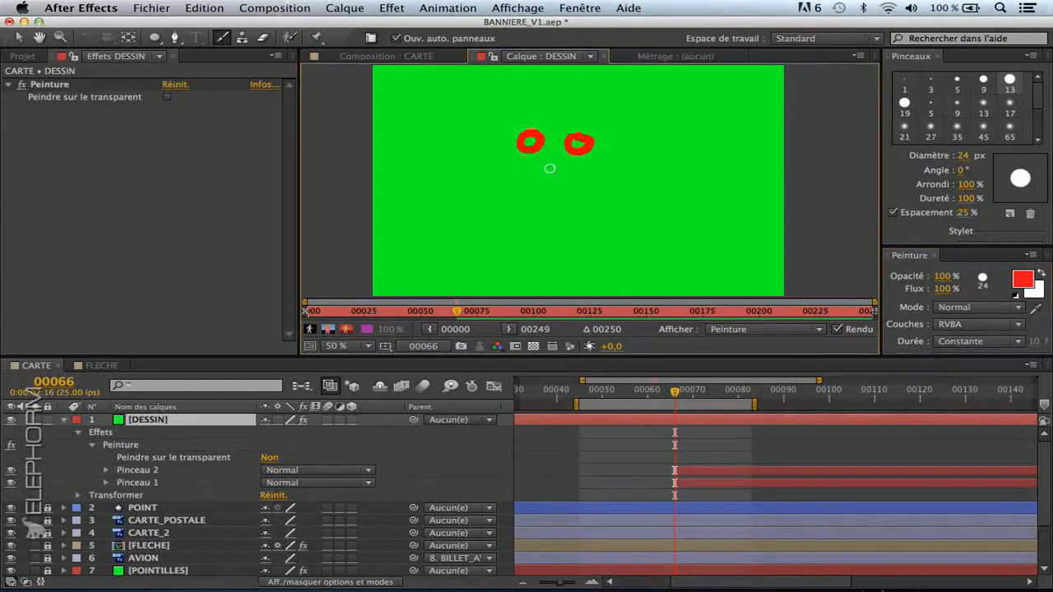
mouse_move(545, 169)
mouse_down()
mouse_move(556, 209)
mouse_move(590, 180)
mouse_move(529, 199)
mouse_up()
mouse_move(555, 118)
mouse_down()
mouse_move(494, 150)
mouse_move(537, 239)
mouse_move(622, 209)
mouse_move(611, 131)
mouse_move(551, 115)
mouse_up()
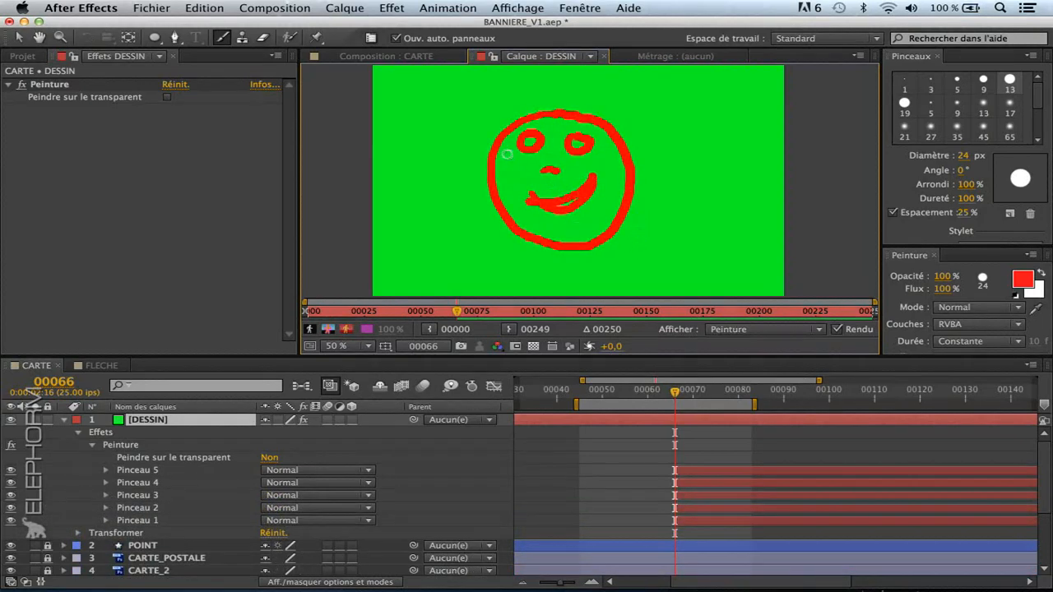
Paint an ear on each side of the face and a tuft of hair on top of the head
drag(497, 148, 495, 183)
mouse_move(628, 140)
mouse_down()
mouse_move(646, 146)
mouse_move(635, 189)
mouse_up()
drag(560, 110, 580, 82)
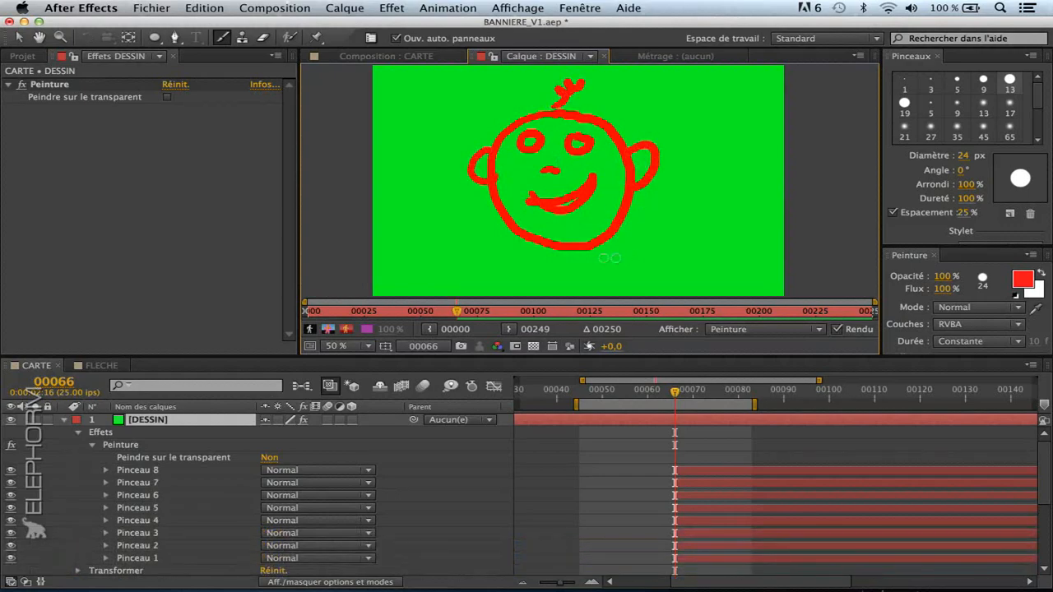
Expand the contour options of the Pinceau 8 hair stroke and keyframe its Fin at 0 % at frame 66
click(156, 470)
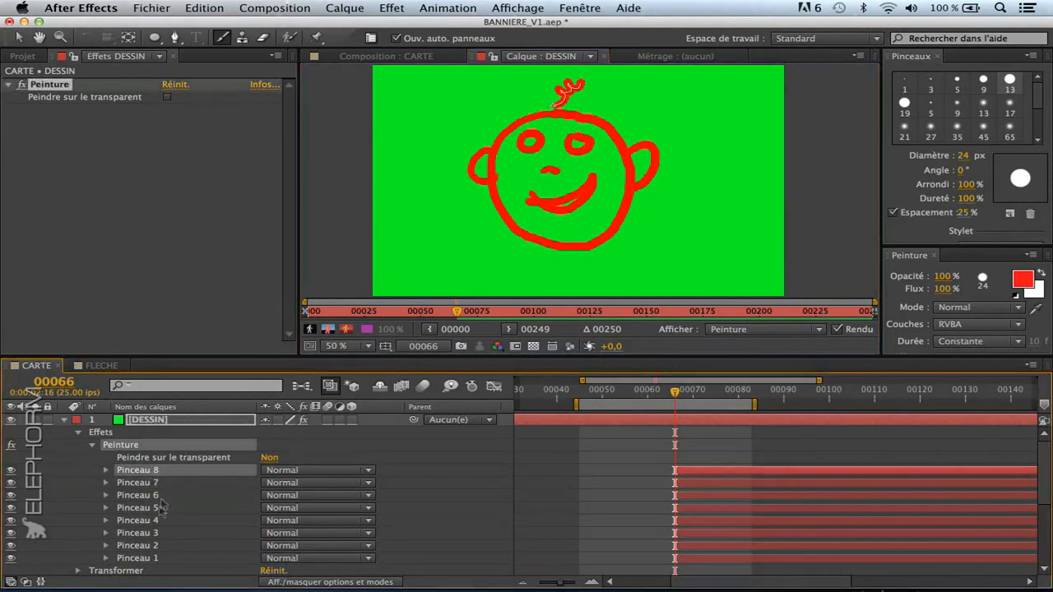
click(106, 470)
click(119, 495)
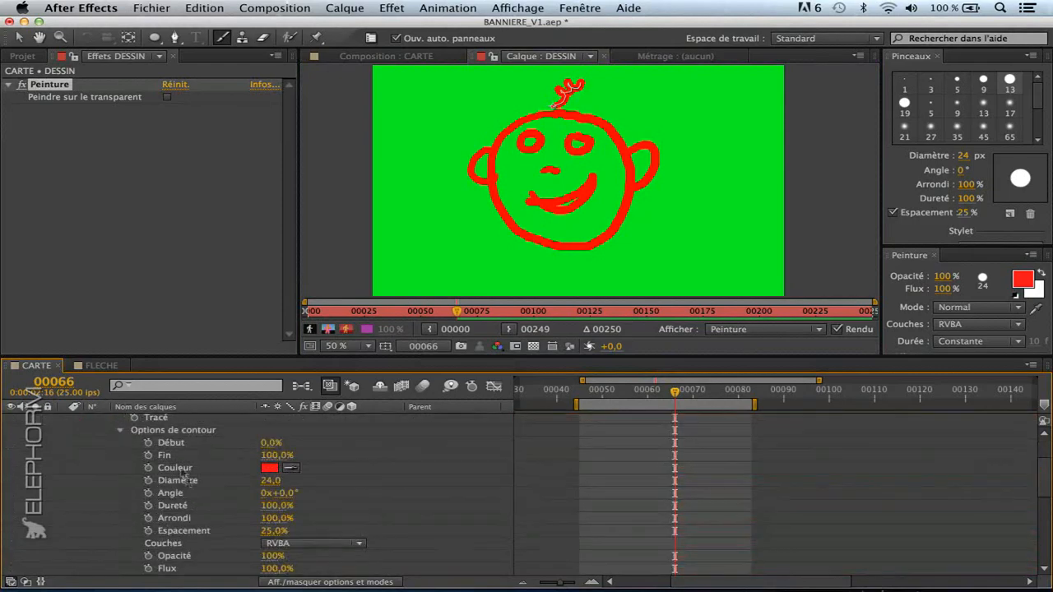
click(149, 454)
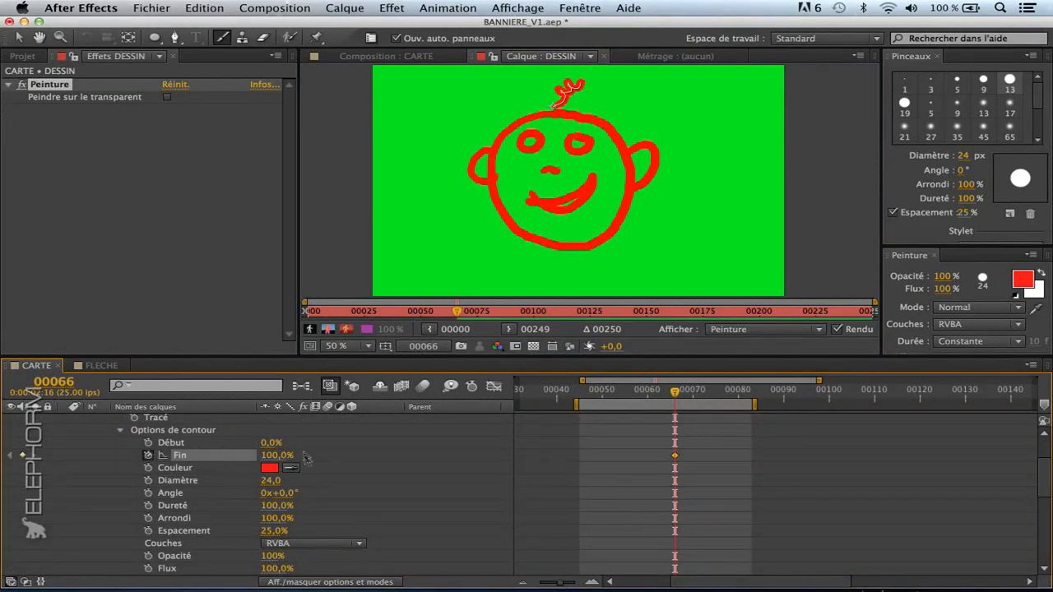
drag(275, 455, 114, 472)
Keyframe the Fin of Pinceau 8 at 99 % at frame 74, then return to frame 66
click(712, 398)
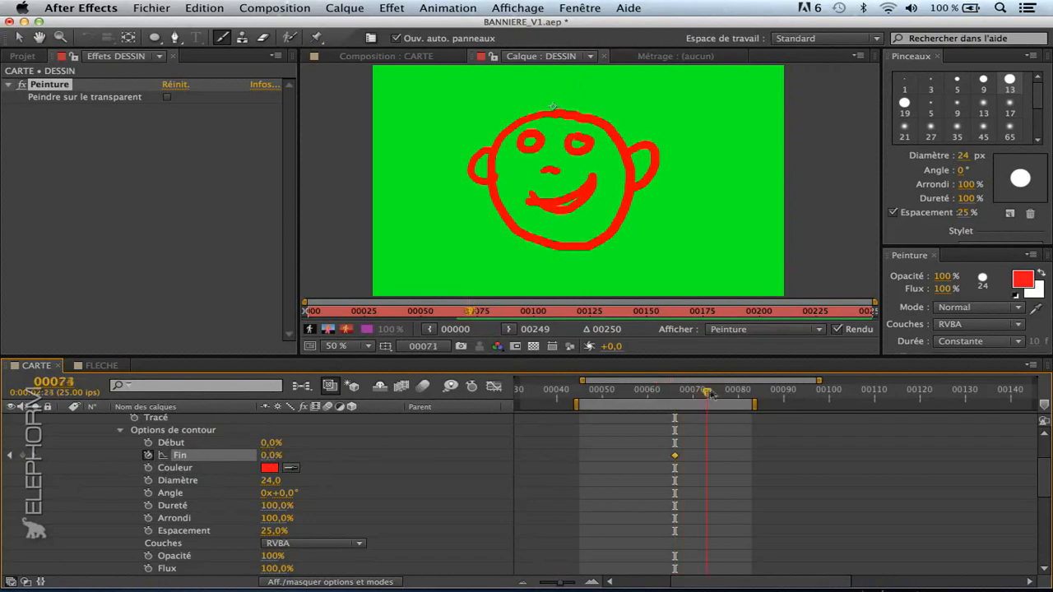
drag(272, 455, 617, 420)
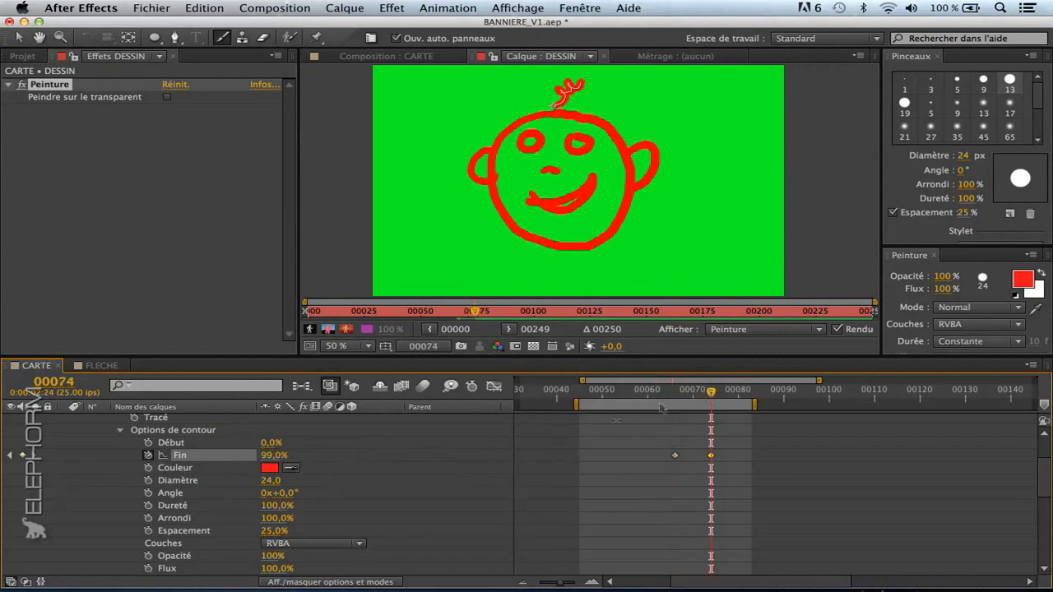
mouse_move(694, 396)
mouse_down()
mouse_move(663, 396)
mouse_move(720, 397)
mouse_move(667, 400)
mouse_move(707, 417)
mouse_move(675, 422)
mouse_up()
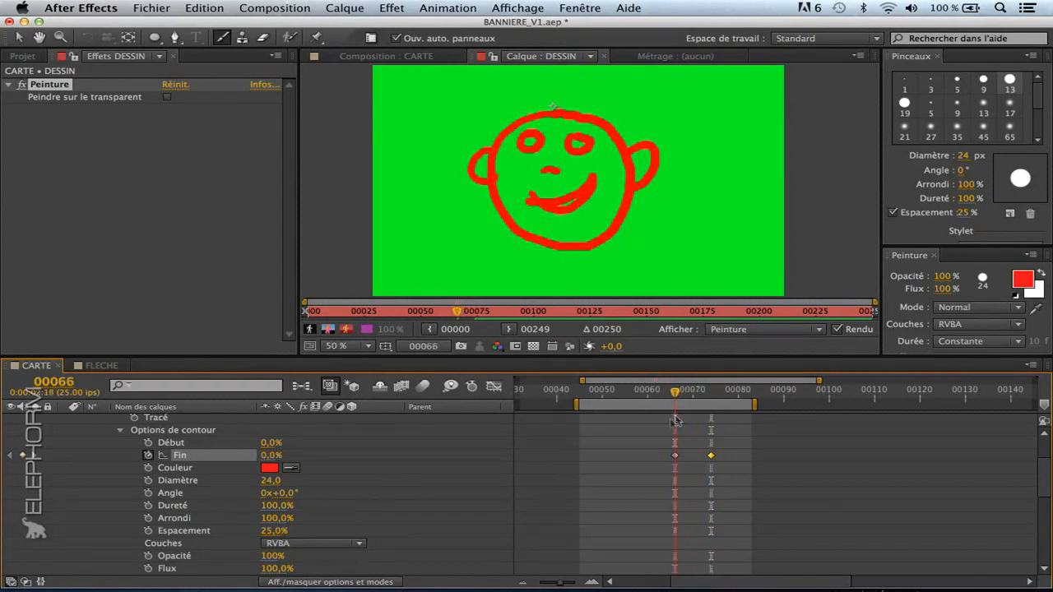
Copy both Fin keyframes of the Pinceau 8 stroke
click(109, 489)
click(186, 458)
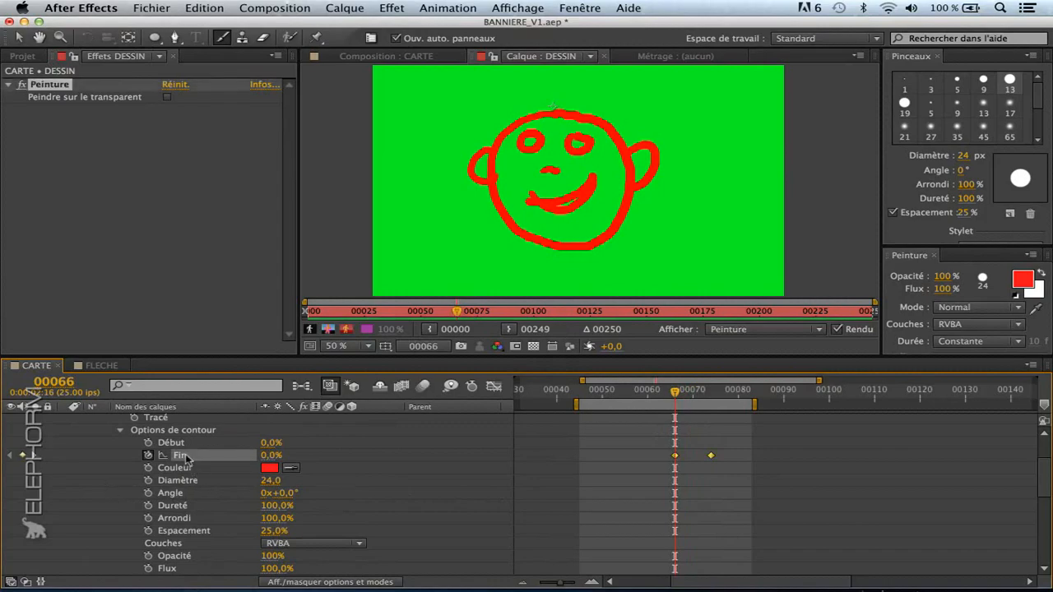
drag(755, 439, 648, 472)
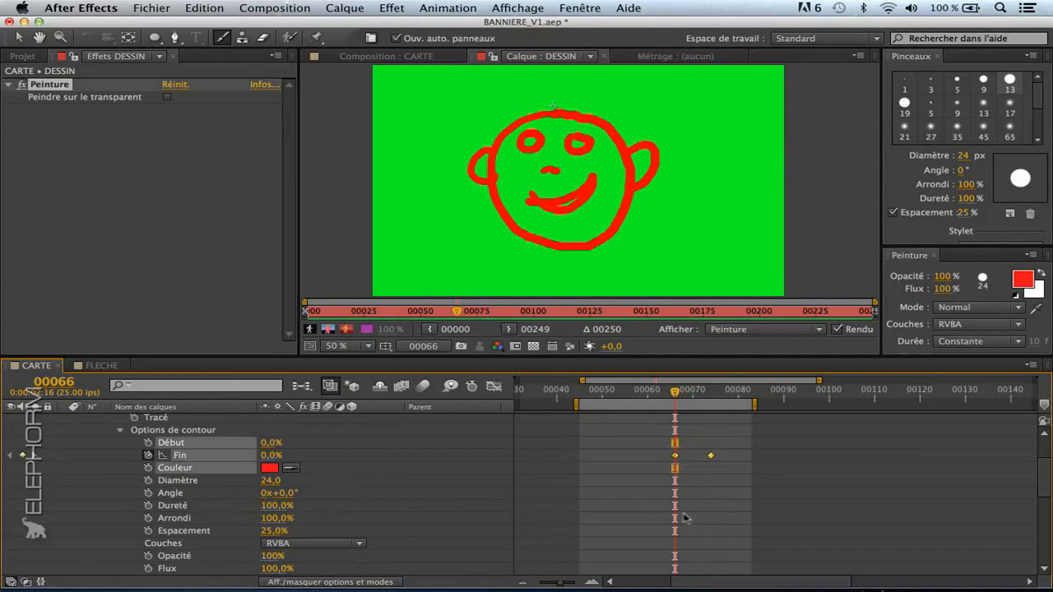
click(171, 492)
click(207, 455)
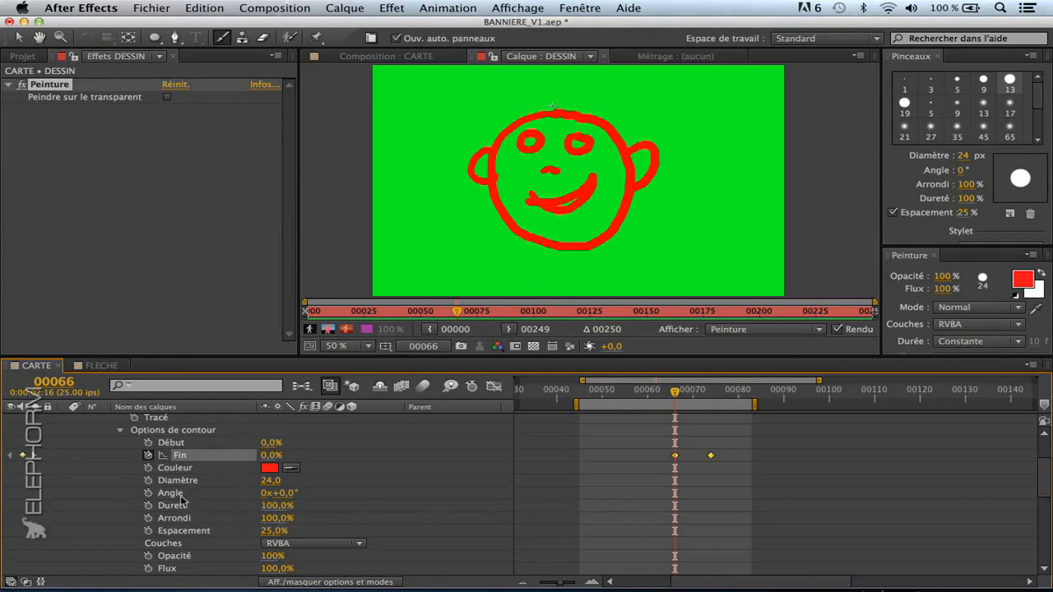
key(super+c)
Paste the copied Fin keyframes onto strokes Pinceau 7 through Pinceau 1 at frame 66
click(120, 430)
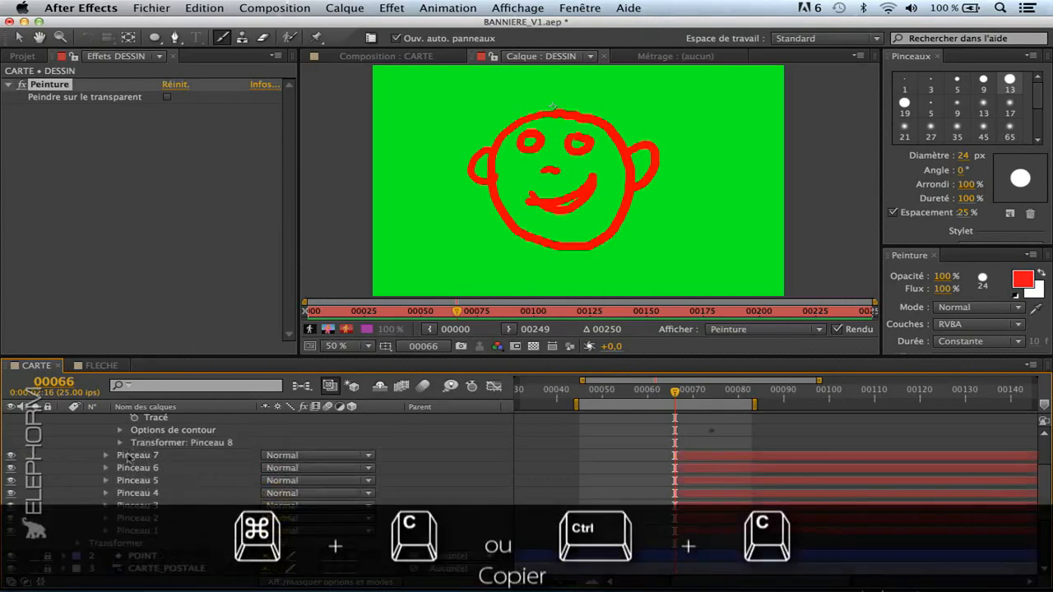
scroll(102, 445, up, 3)
click(105, 445)
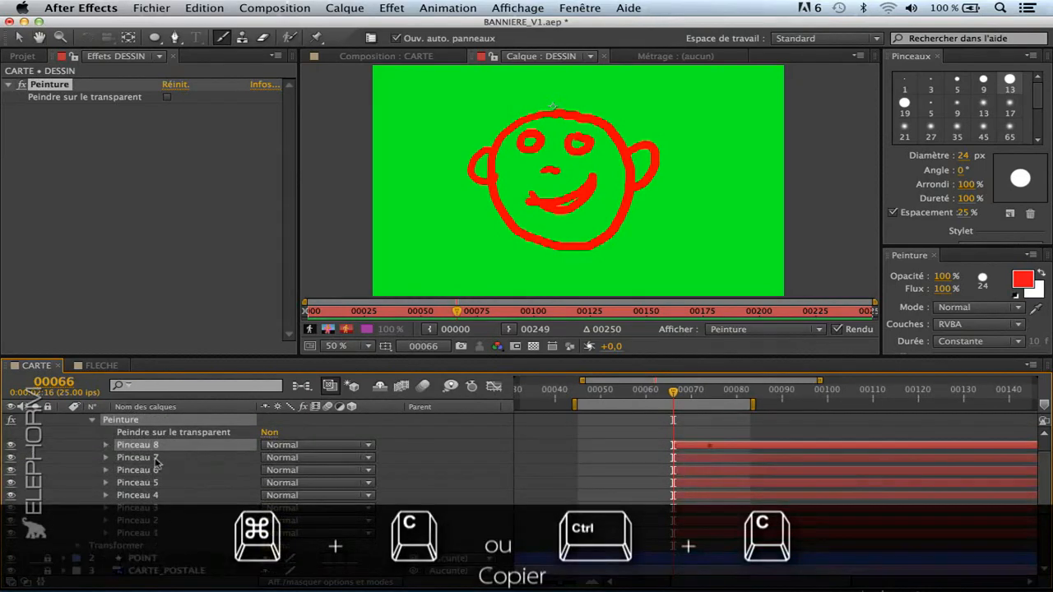
click(156, 460)
shift+click(151, 534)
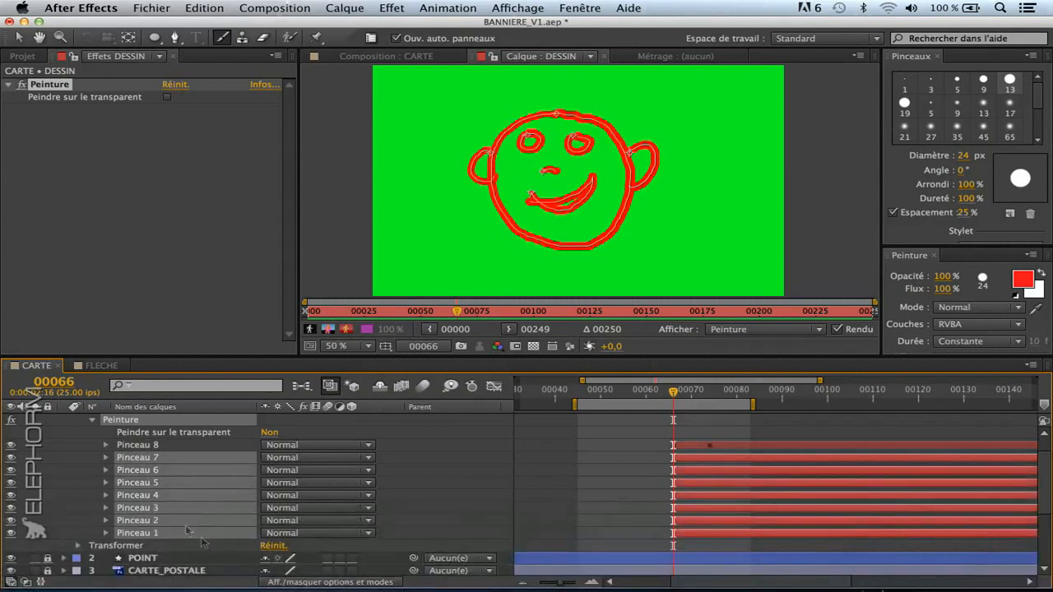
key(super+v)
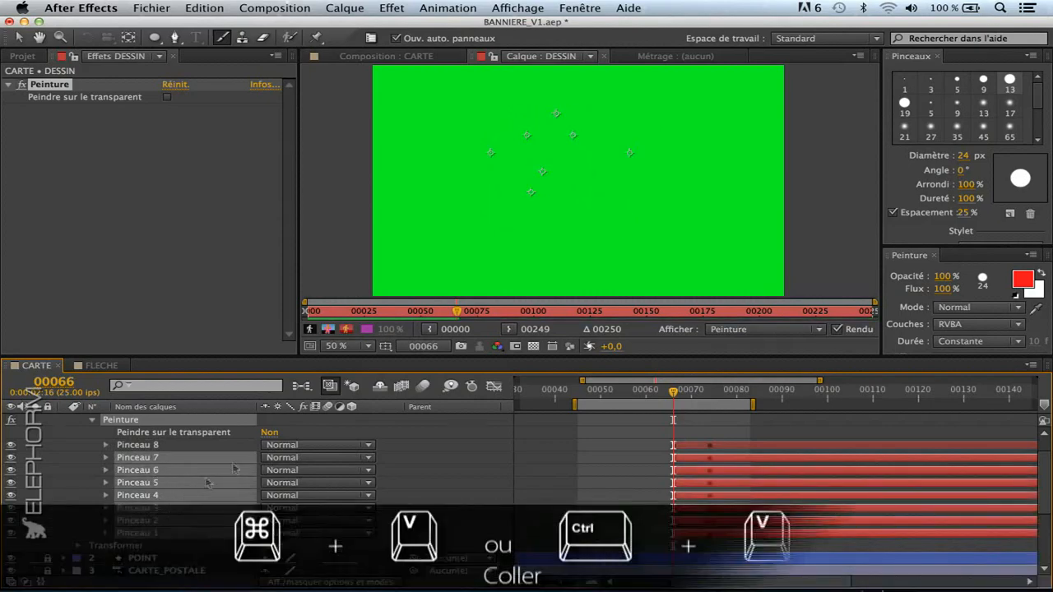
Stagger strokes Pinceau 2 to Pinceau 8 in time so the face draws itself part by part, and scrub through to frame 83
mouse_move(673, 392)
mouse_down()
mouse_move(734, 398)
mouse_move(689, 401)
mouse_move(716, 410)
mouse_move(678, 419)
mouse_move(668, 399)
mouse_move(691, 401)
mouse_move(682, 401)
mouse_up()
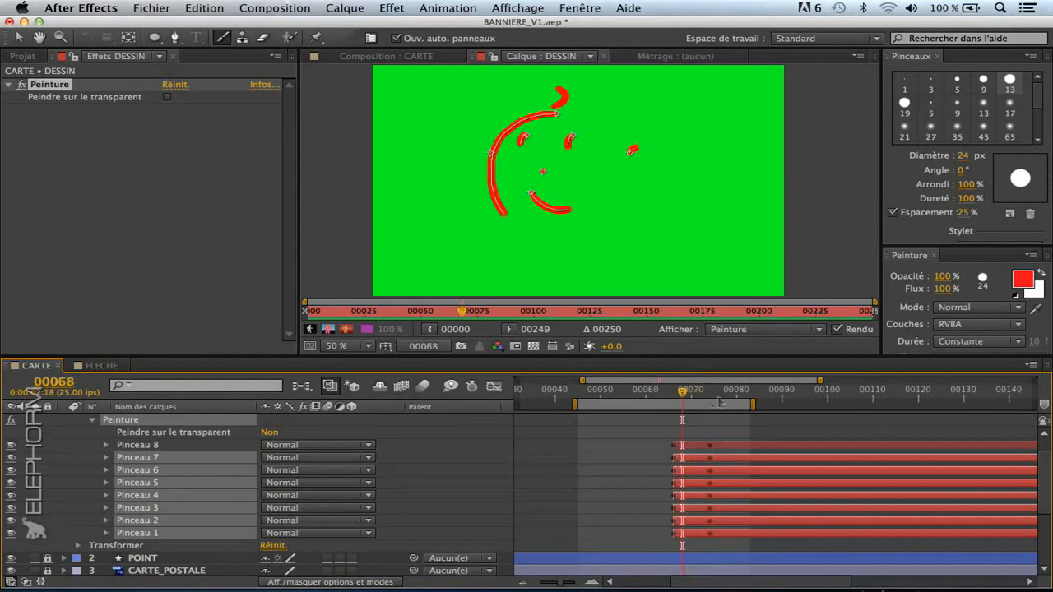
click(115, 532)
click(694, 521)
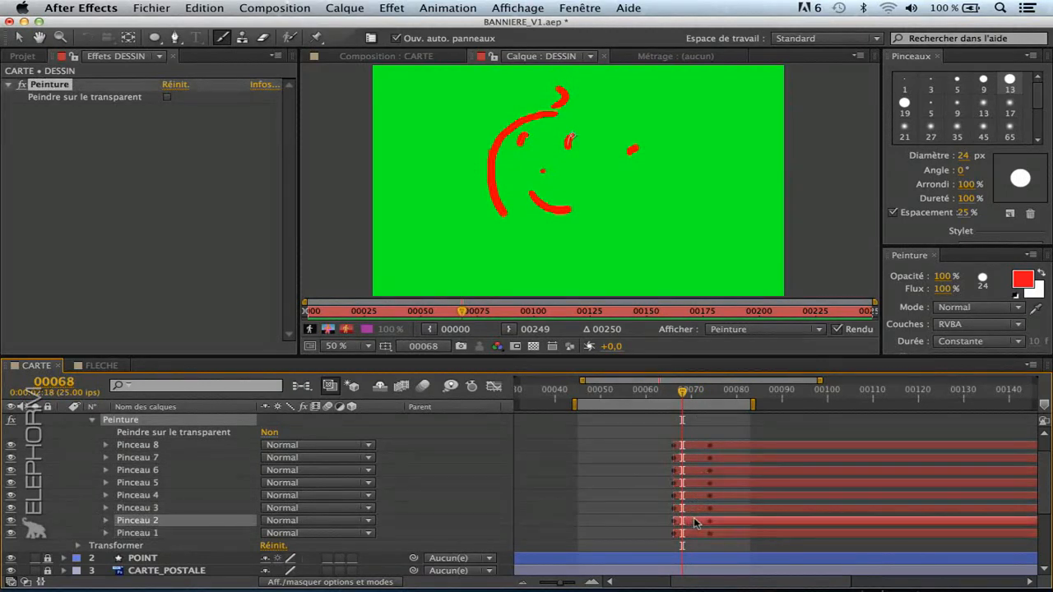
click(706, 509)
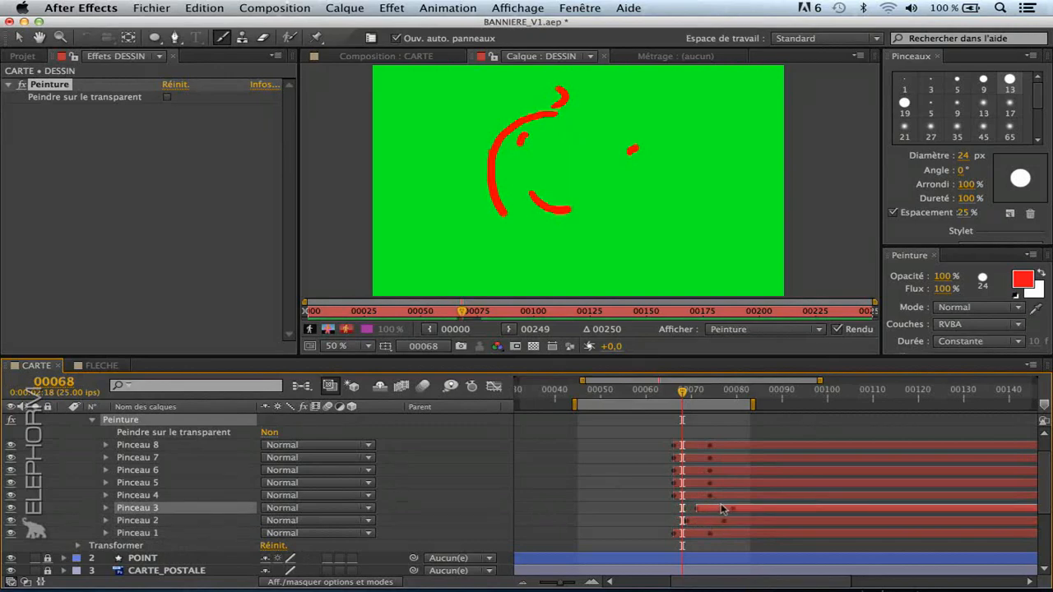
mouse_move(712, 497)
mouse_down()
mouse_move(738, 496)
mouse_move(748, 484)
mouse_move(728, 496)
mouse_move(741, 471)
mouse_move(769, 449)
mouse_up()
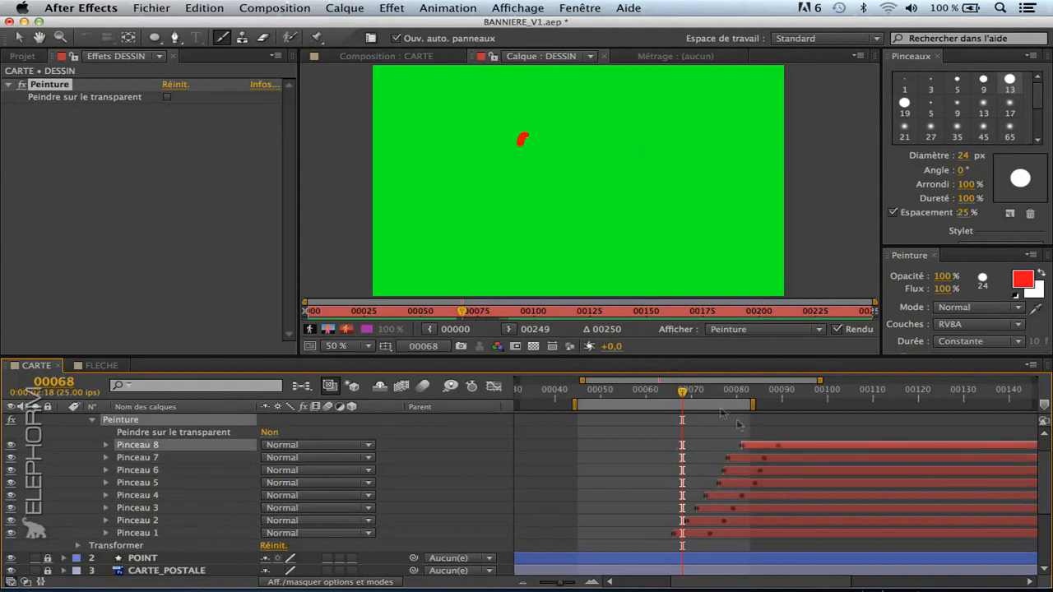
mouse_move(682, 392)
mouse_down()
mouse_move(659, 395)
mouse_move(763, 399)
mouse_move(668, 403)
mouse_move(753, 403)
mouse_move(682, 420)
mouse_move(764, 422)
mouse_move(665, 421)
mouse_move(750, 434)
mouse_up()
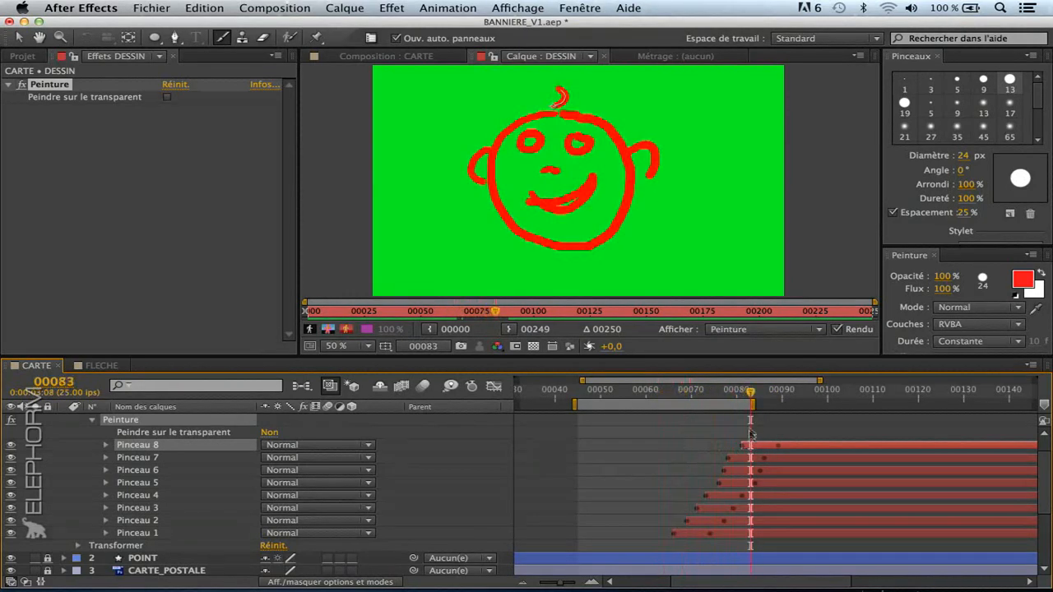
Examine the blend modes and the channel choices offered for the paint brush, keeping Normal and RVBA
click(967, 309)
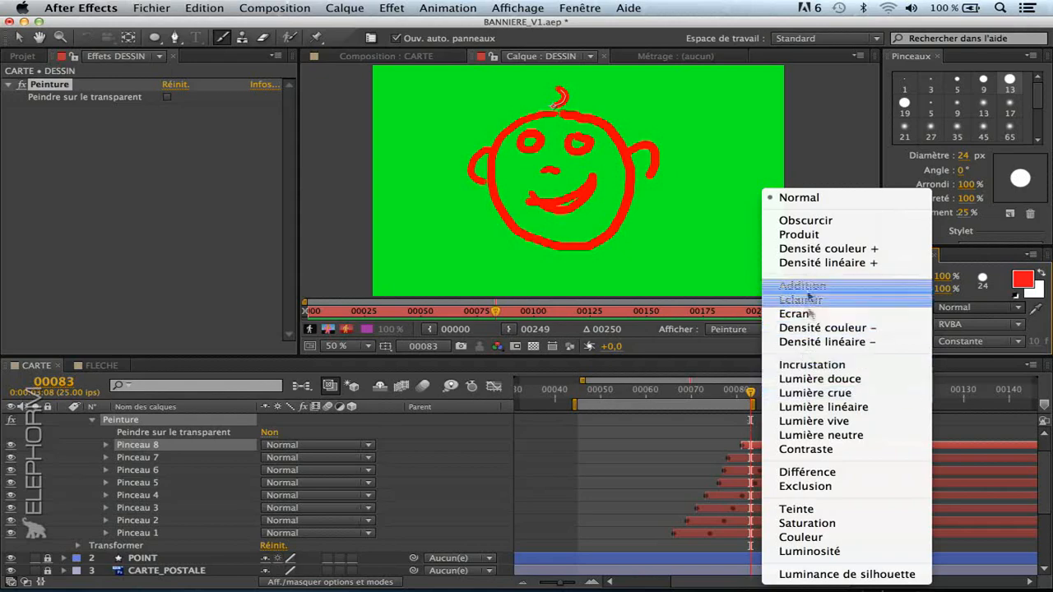
click(665, 454)
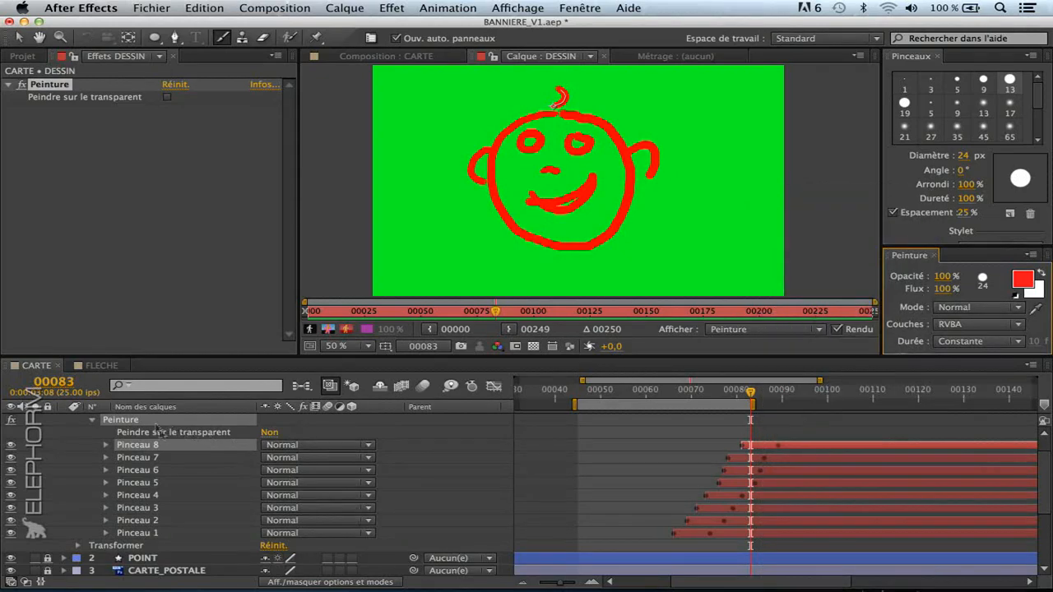
scroll(386, 453, up, 2)
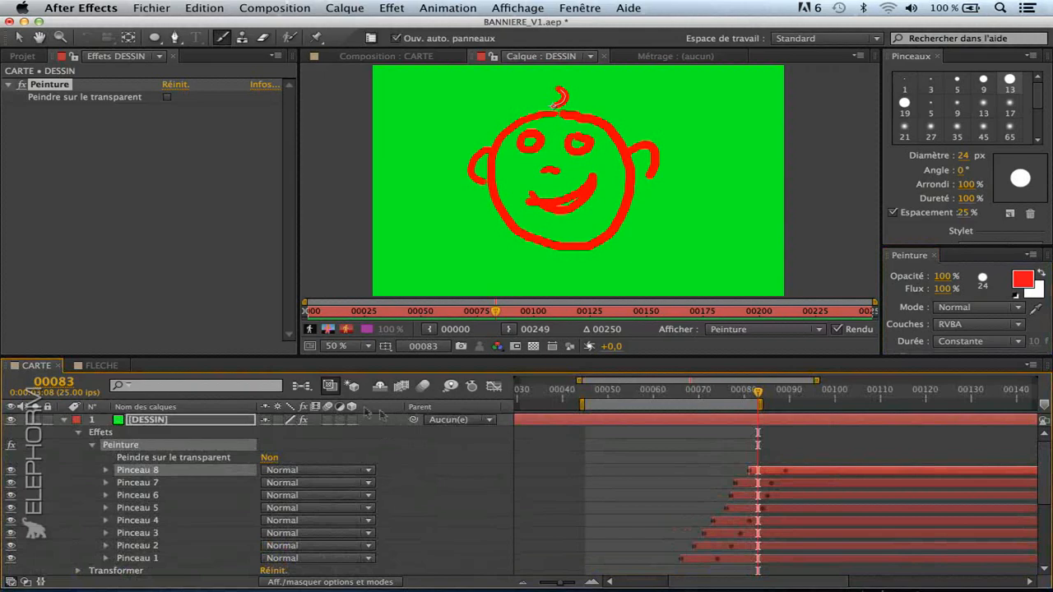
scroll(370, 442, down, 3)
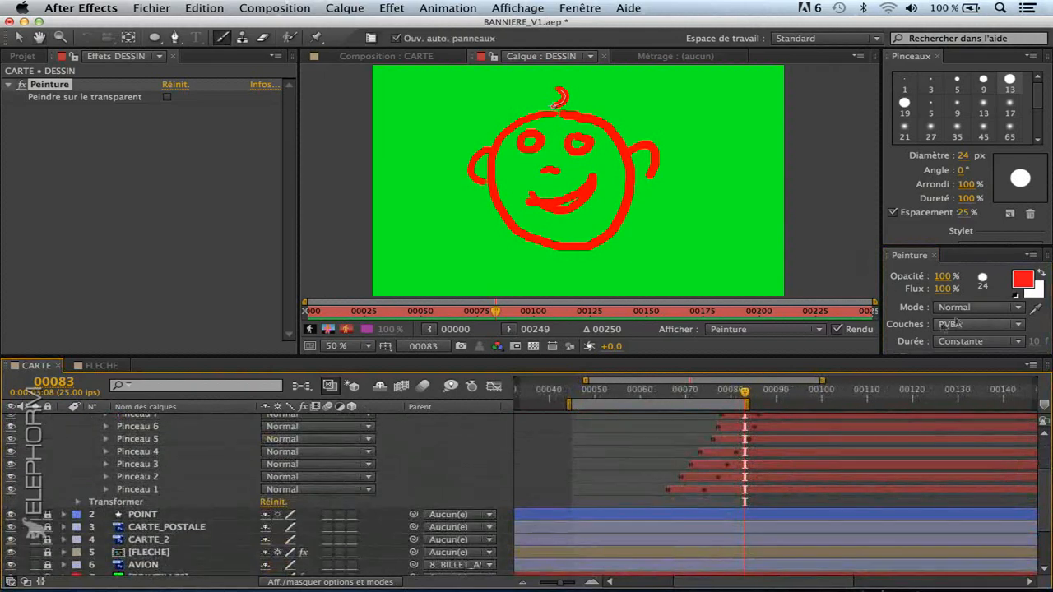
mouse_move(590, 167)
mouse_down()
mouse_move(604, 186)
mouse_move(592, 180)
mouse_up()
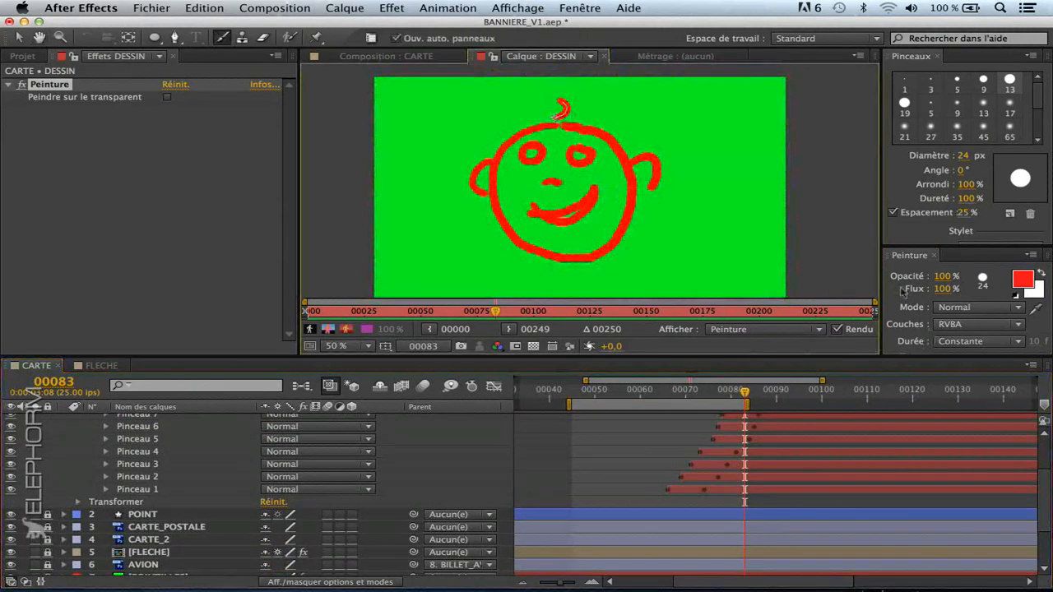
click(950, 325)
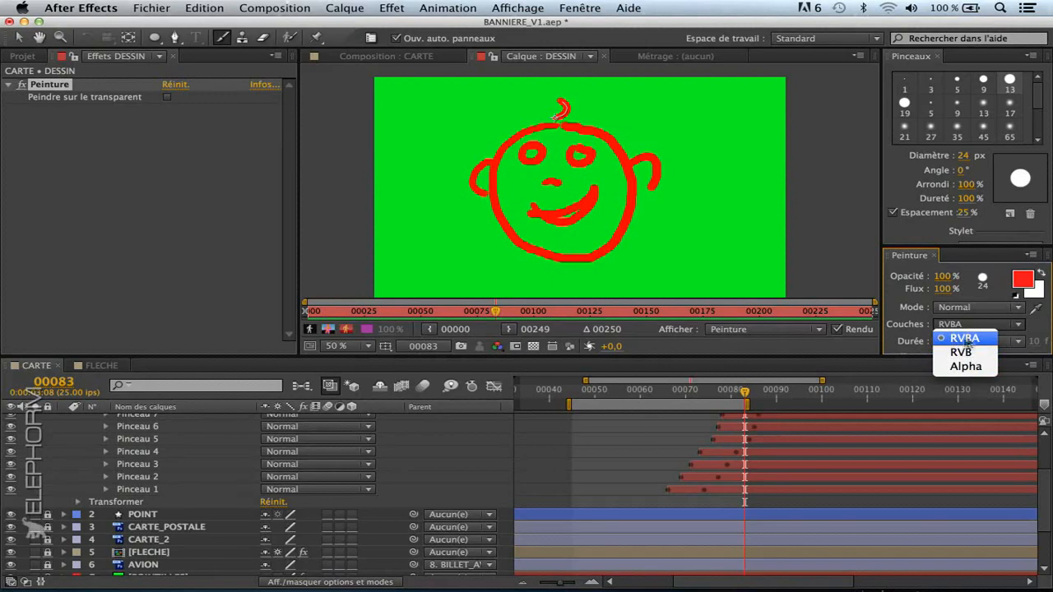
click(973, 340)
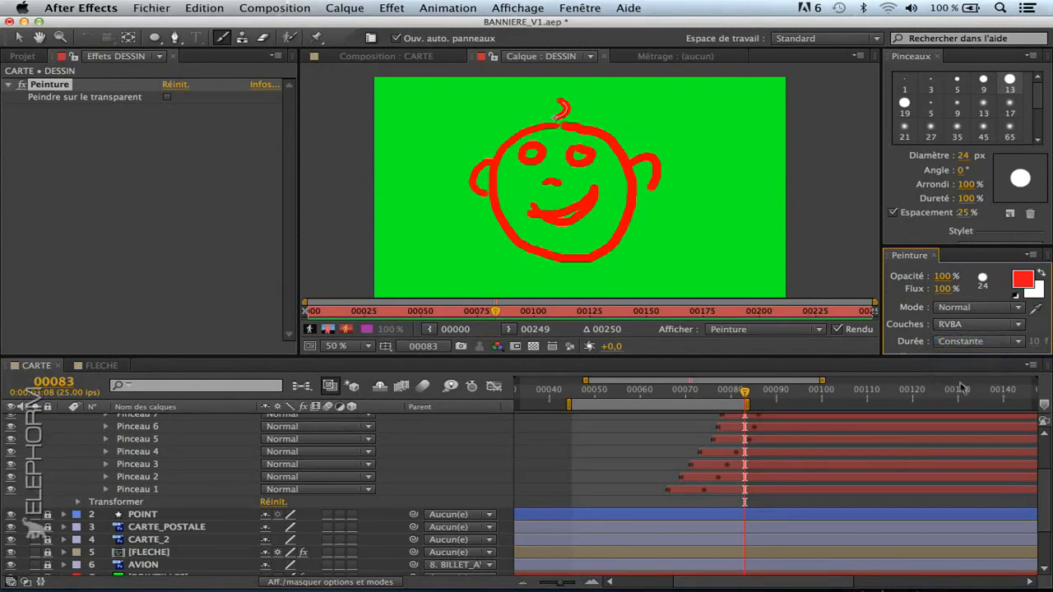
mouse_move(574, 187)
mouse_down()
mouse_move(576, 202)
mouse_move(574, 191)
mouse_up()
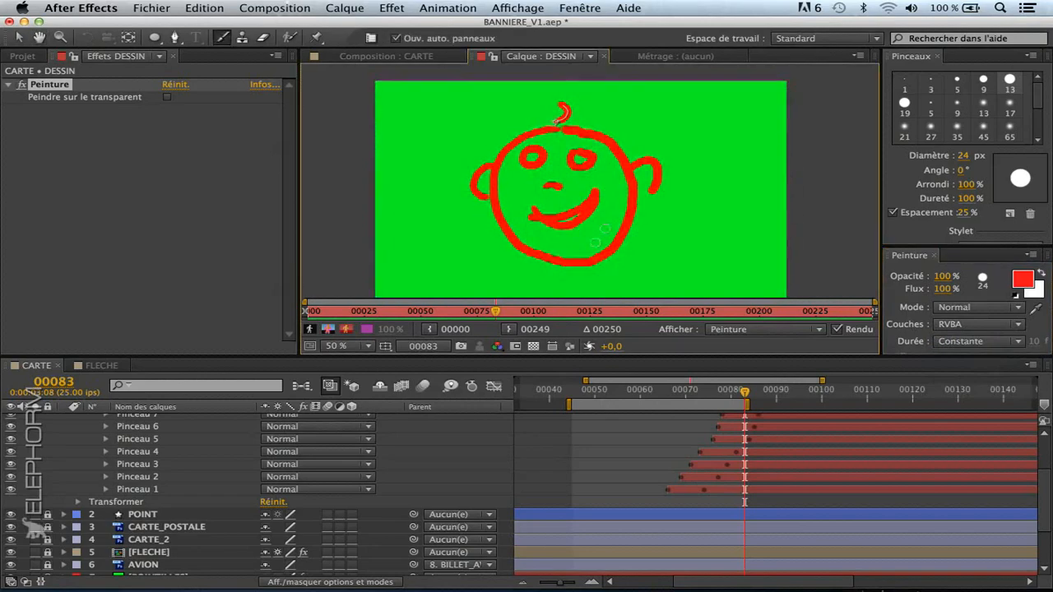
key(space)
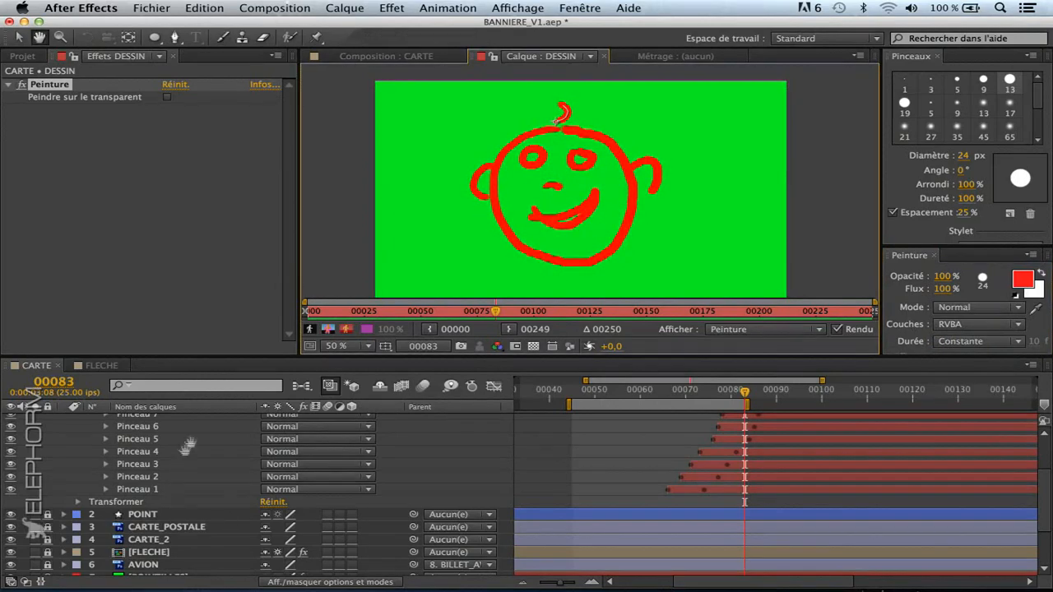
Show the CARTE composition and set the Peinture effect's Peindre sur le transparent option to Oui
drag(188, 419, 183, 465)
click(129, 458)
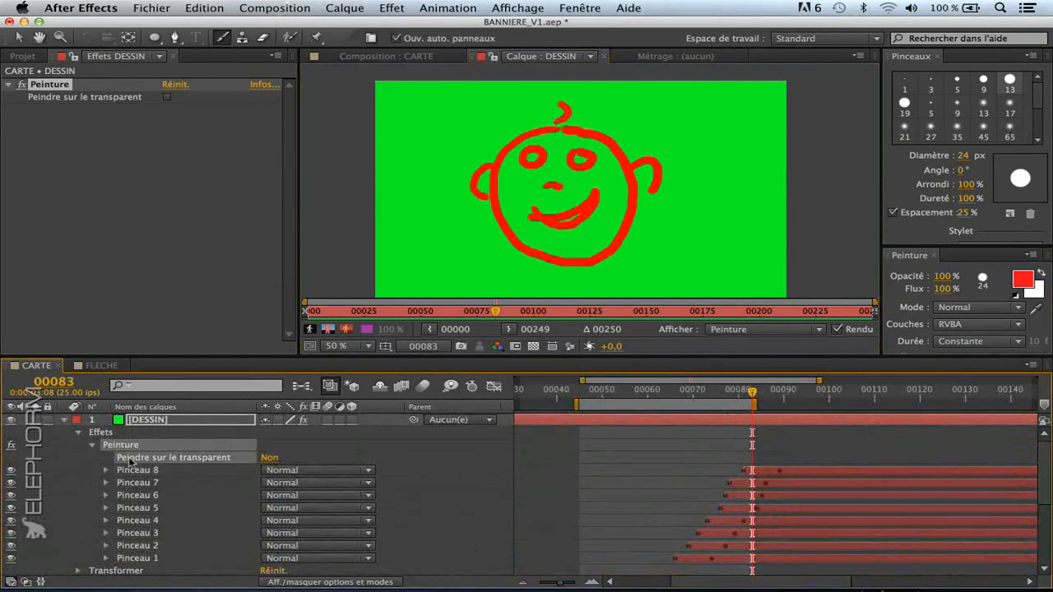
click(272, 458)
click(270, 458)
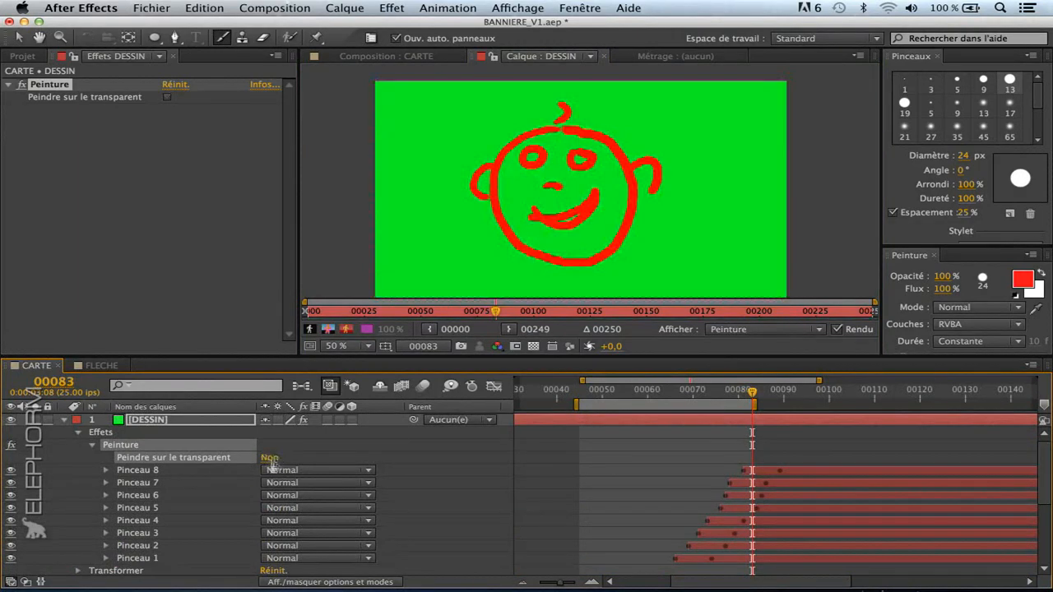
click(374, 56)
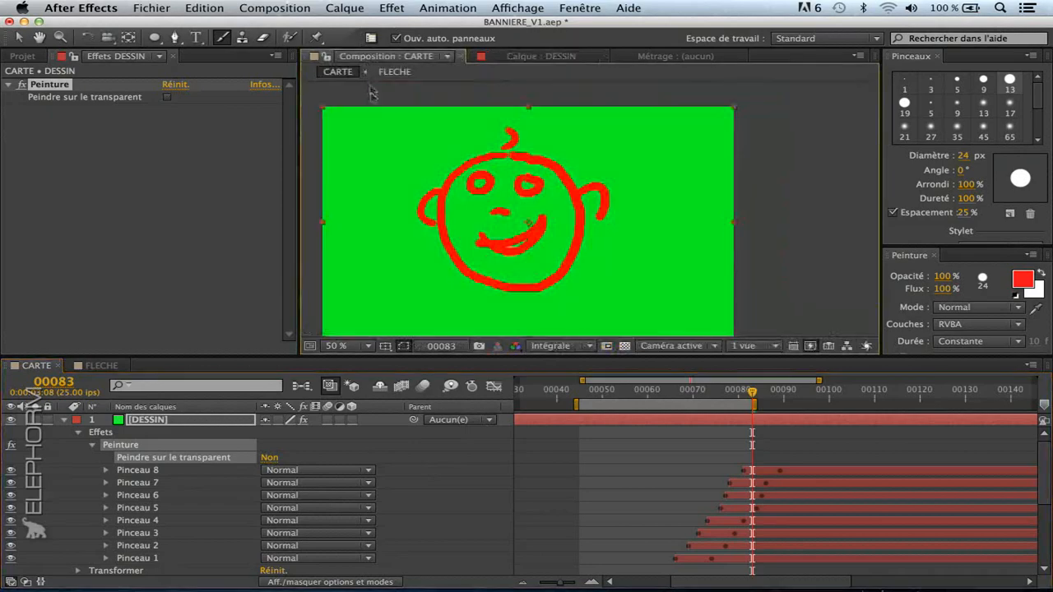
click(270, 458)
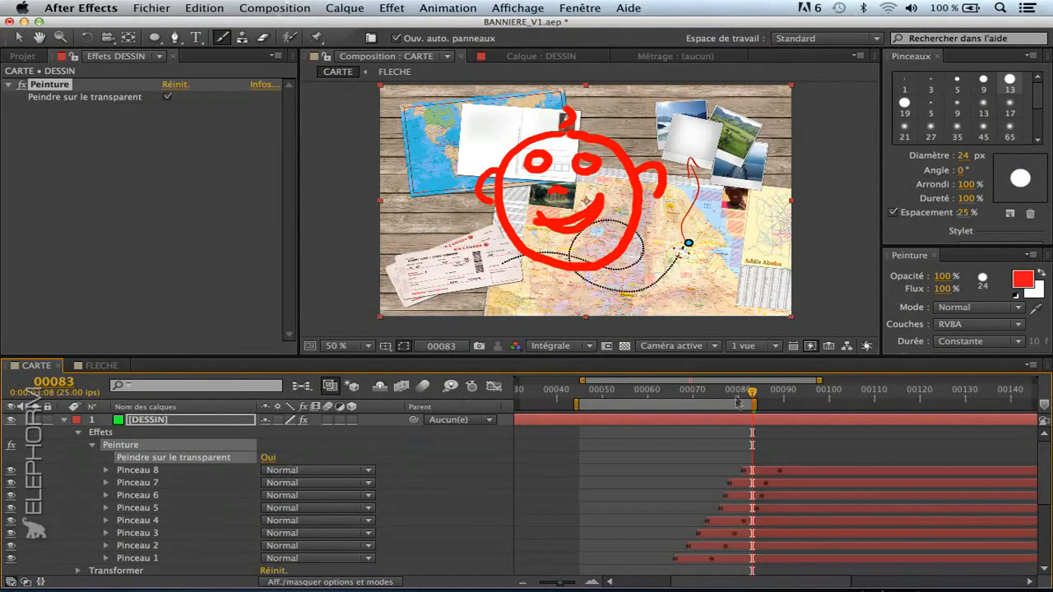
At frame 90, scale the DESSIN layer to 22 % and move the face onto the blank photo
mouse_move(738, 401)
mouse_down()
mouse_move(671, 401)
mouse_move(783, 401)
mouse_up()
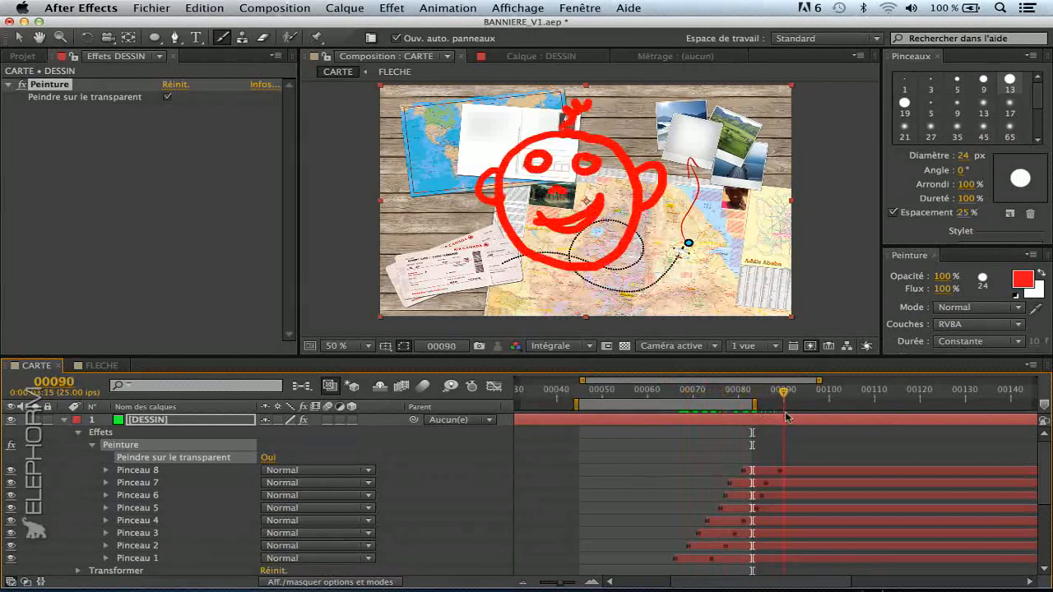
click(153, 424)
key(s)
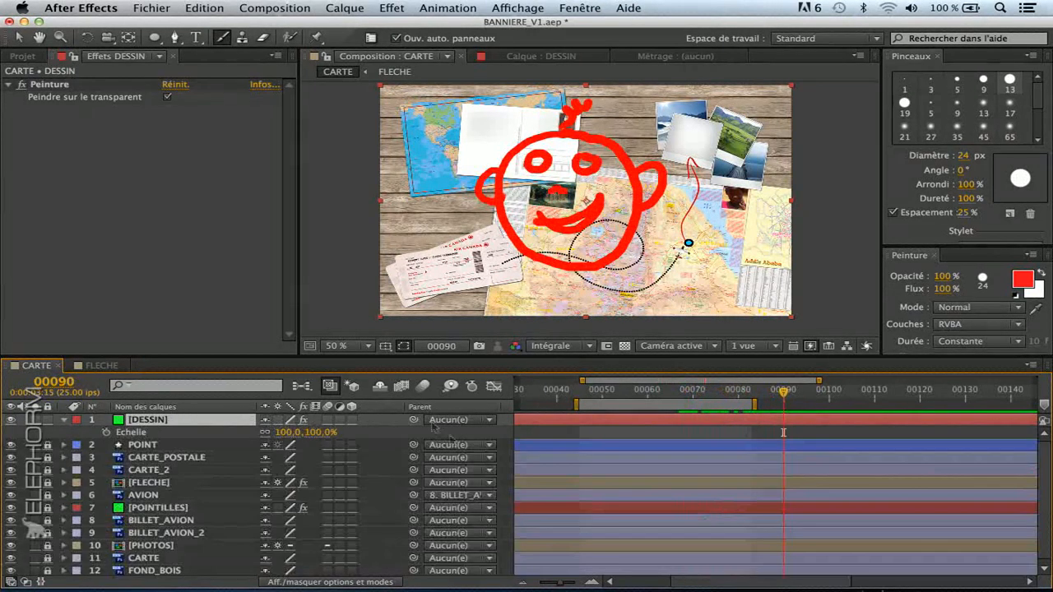
mouse_move(322, 433)
mouse_down()
mouse_move(267, 445)
mouse_move(283, 446)
mouse_up()
key(v)
drag(585, 200, 689, 138)
Magnify the composition to 100 % and rotate the DESSIN layer to match the blank photo's tilt
click(352, 350)
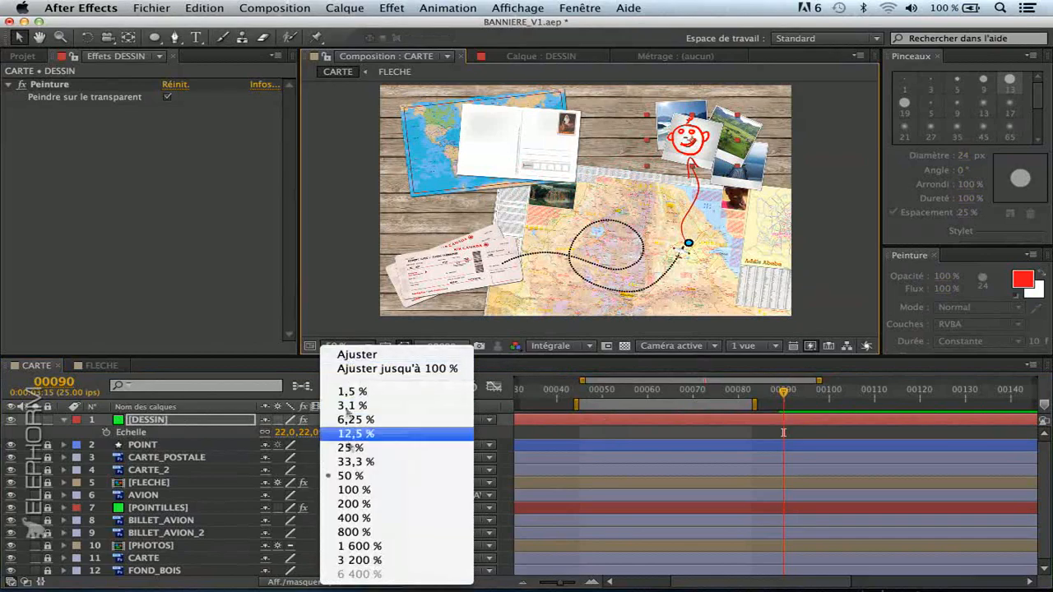
click(354, 488)
mouse_move(642, 215)
mouse_down()
mouse_move(621, 239)
mouse_move(659, 206)
mouse_move(676, 231)
mouse_up()
key(w)
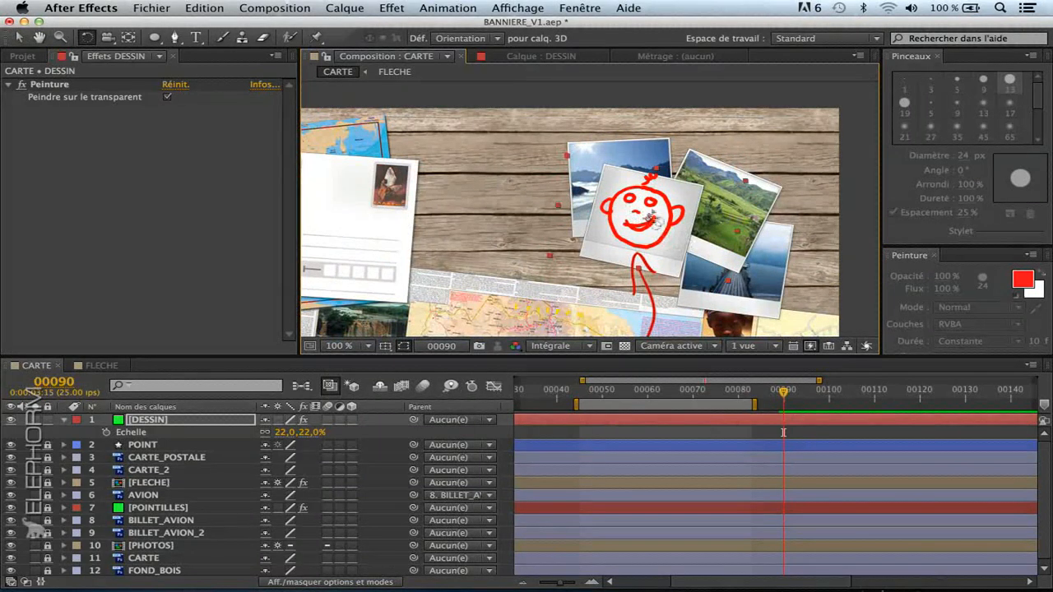
Scale the DESSIN layer to 19,6 % and reposition the face so it sits centred on the blank photo
key(s)
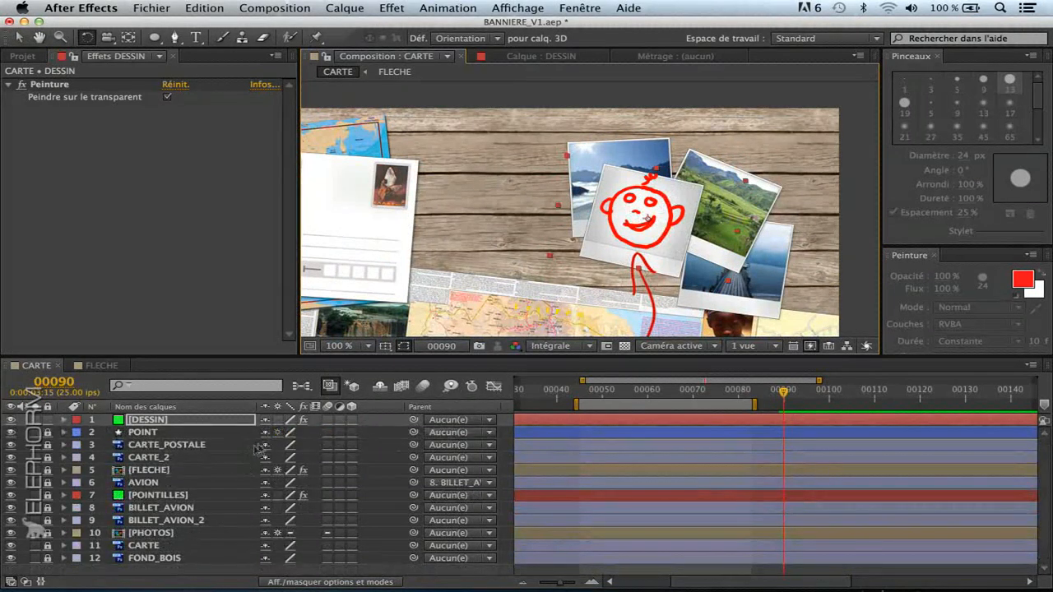
key(s)
drag(286, 432, 265, 436)
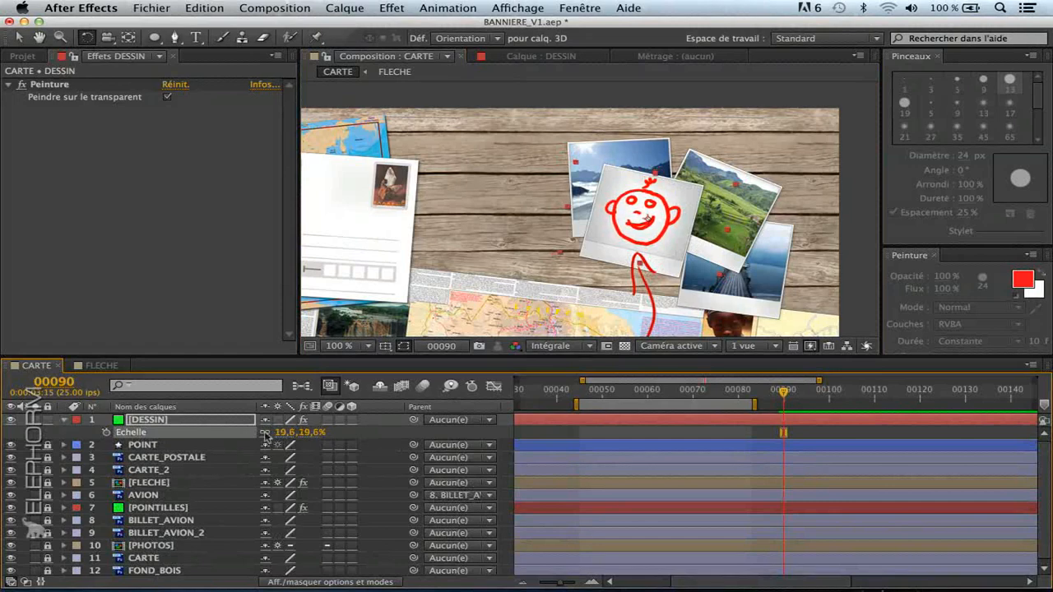
key(v)
drag(665, 218, 667, 220)
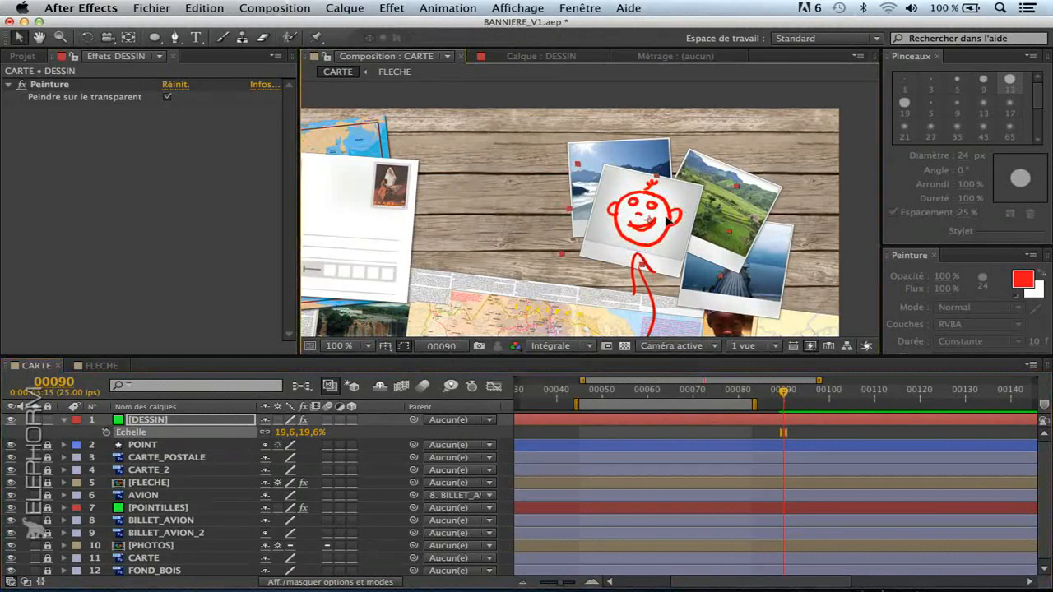
Check the face's drawing animation between frames 85 and 92 in CARTE and compare it with the DESSIN layer view
mouse_move(724, 392)
mouse_down()
mouse_move(641, 394)
mouse_move(680, 407)
mouse_move(722, 403)
mouse_up()
mouse_move(763, 398)
mouse_down()
mouse_move(695, 398)
mouse_move(743, 405)
mouse_move(777, 394)
mouse_move(667, 394)
mouse_move(716, 413)
mouse_move(679, 418)
mouse_move(681, 393)
mouse_move(750, 393)
mouse_move(771, 421)
mouse_move(724, 395)
mouse_move(772, 411)
mouse_up()
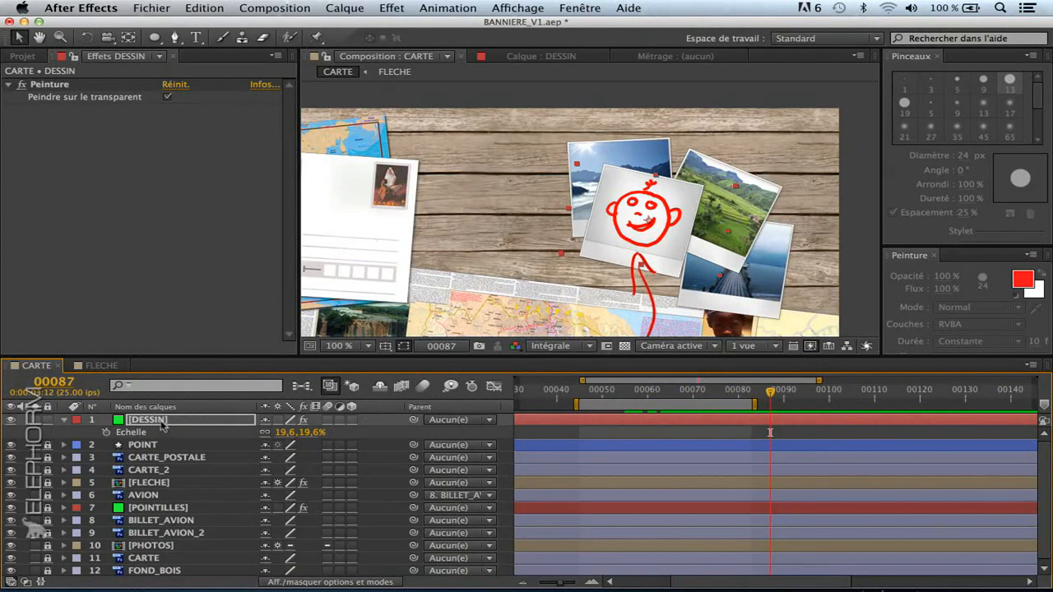
click(541, 56)
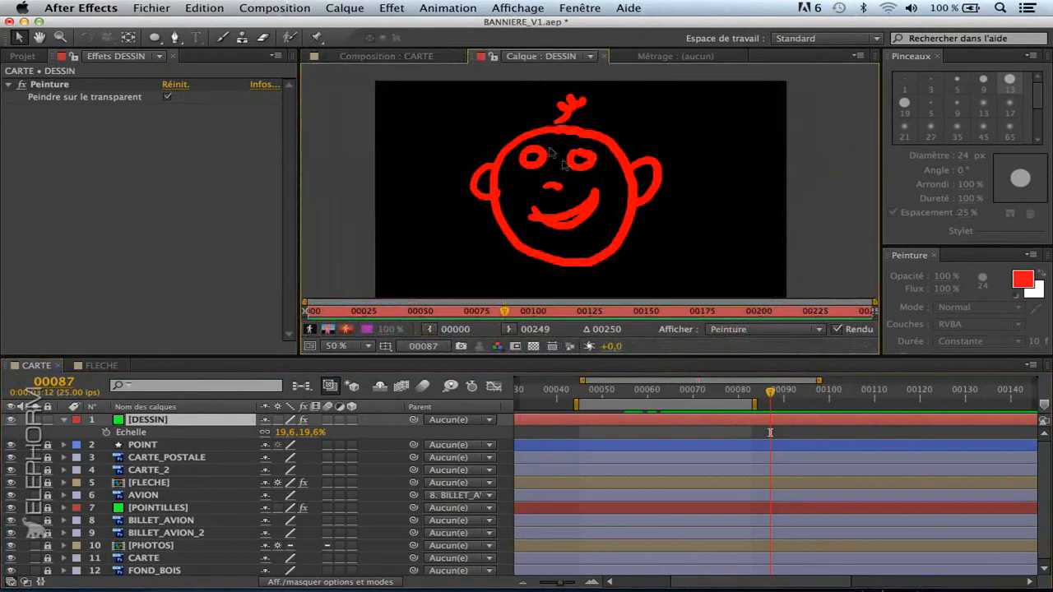
click(421, 60)
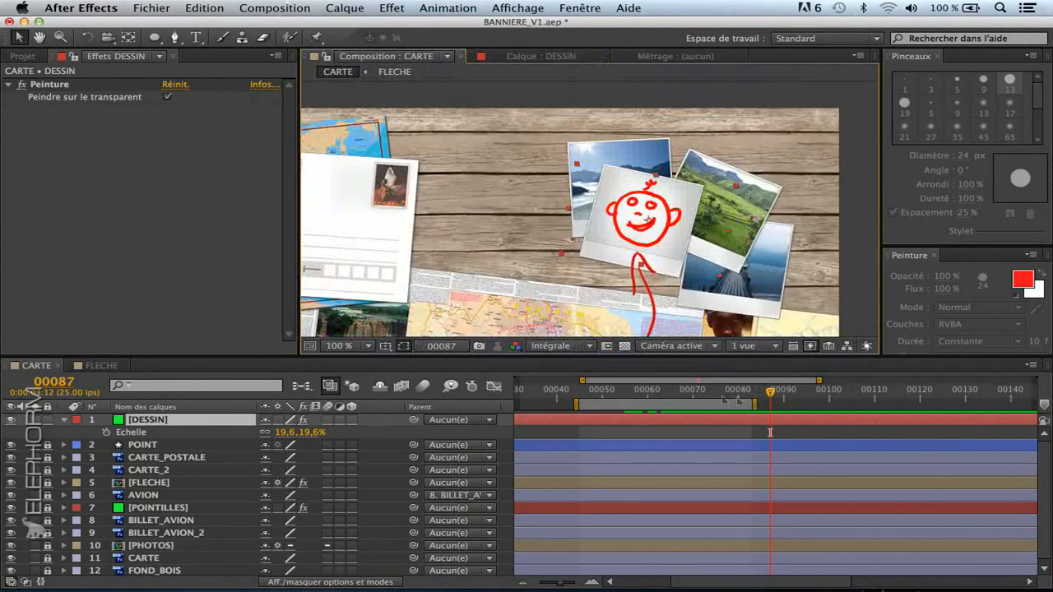
key(Page_Up)
key(Page_Up)
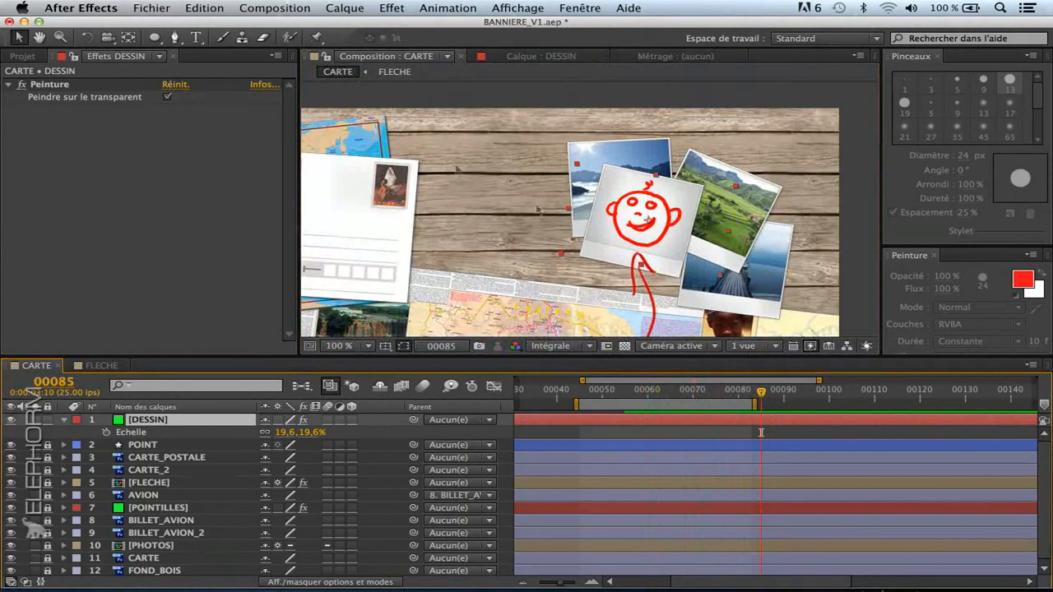
mouse_move(733, 390)
mouse_down()
mouse_move(655, 392)
mouse_move(792, 392)
mouse_up()
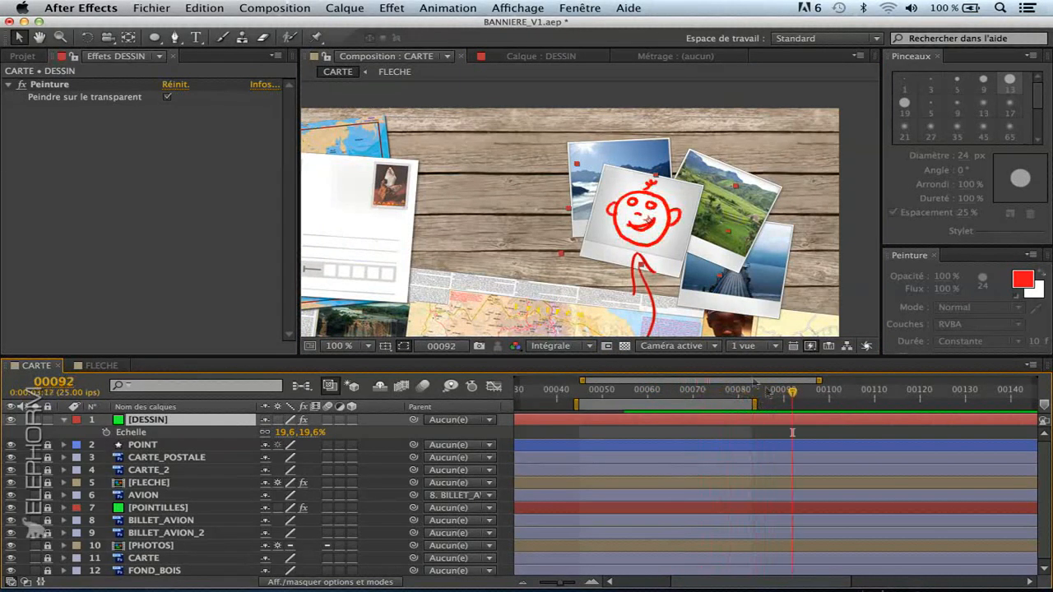
Extend the CARTE work area back toward the composition's start and out to about frame 99, and preview the whole animation at 50 % magnification
click(337, 345)
click(353, 472)
key(h)
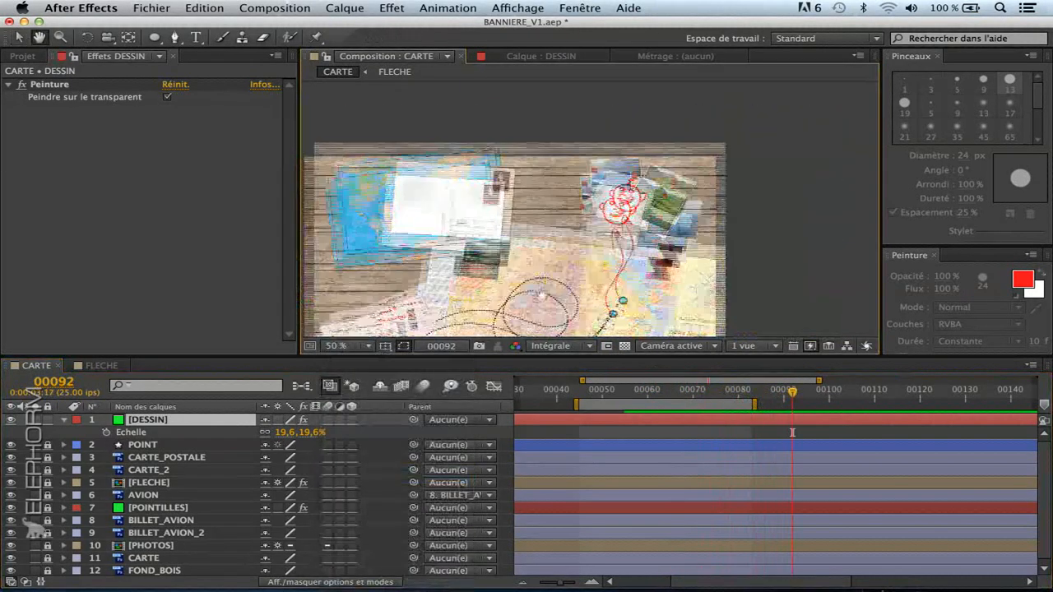
key(v)
drag(755, 404, 823, 404)
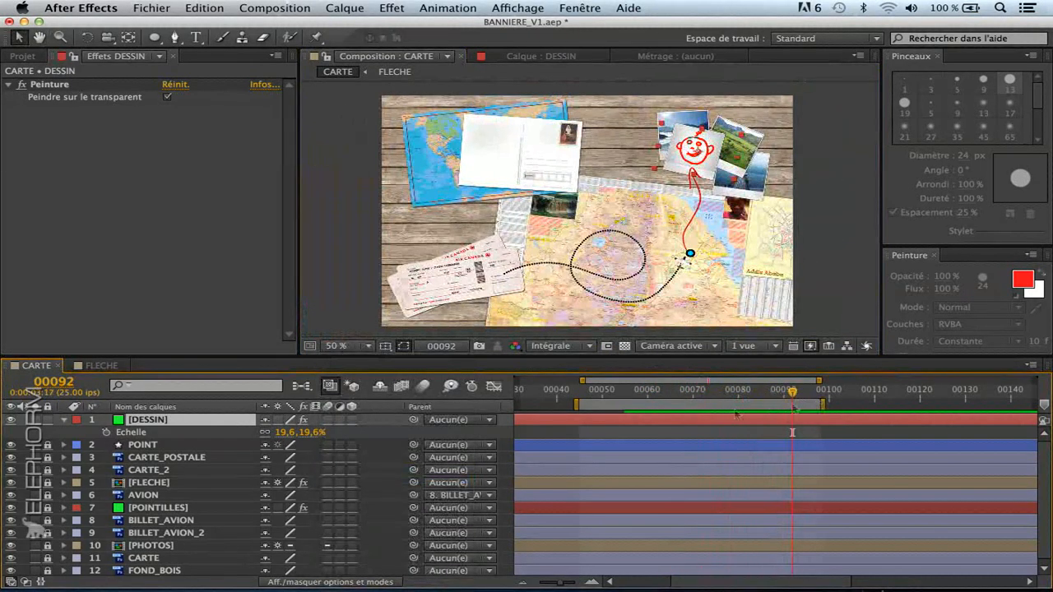
drag(577, 403, 484, 426)
drag(572, 581, 555, 586)
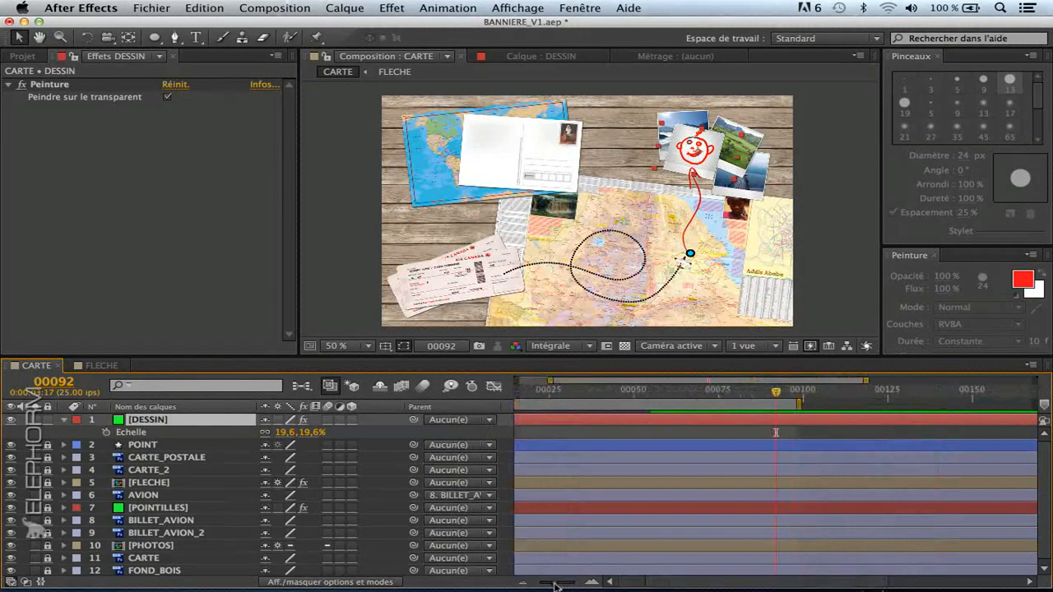
key(KP_0)
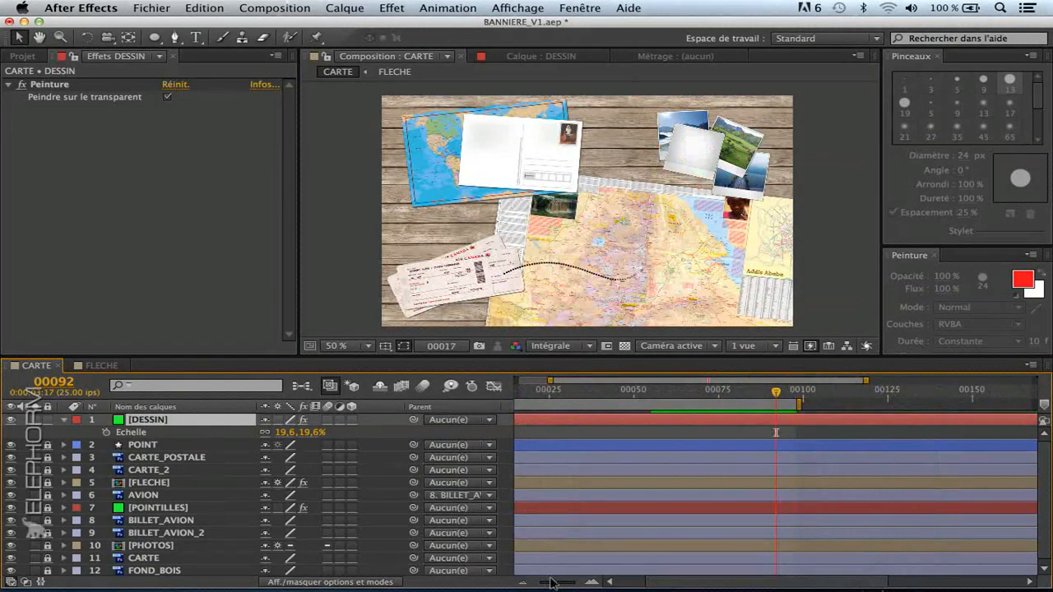